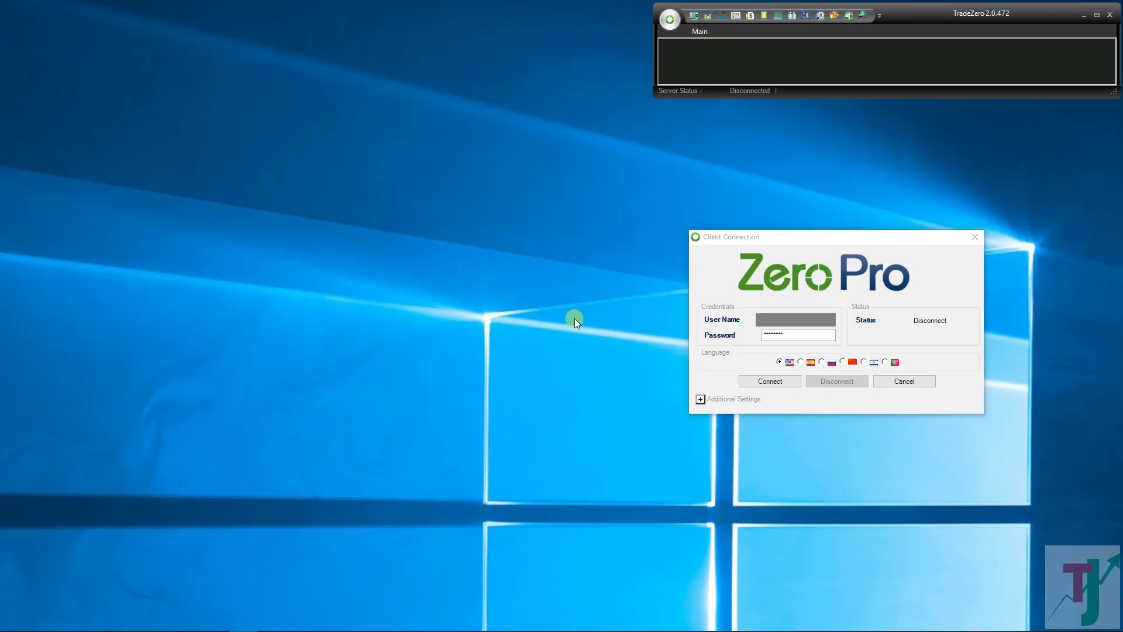
Step: Review the login dialog's Additional Settings, then connect so the status reads Connected
left_click(754, 257)
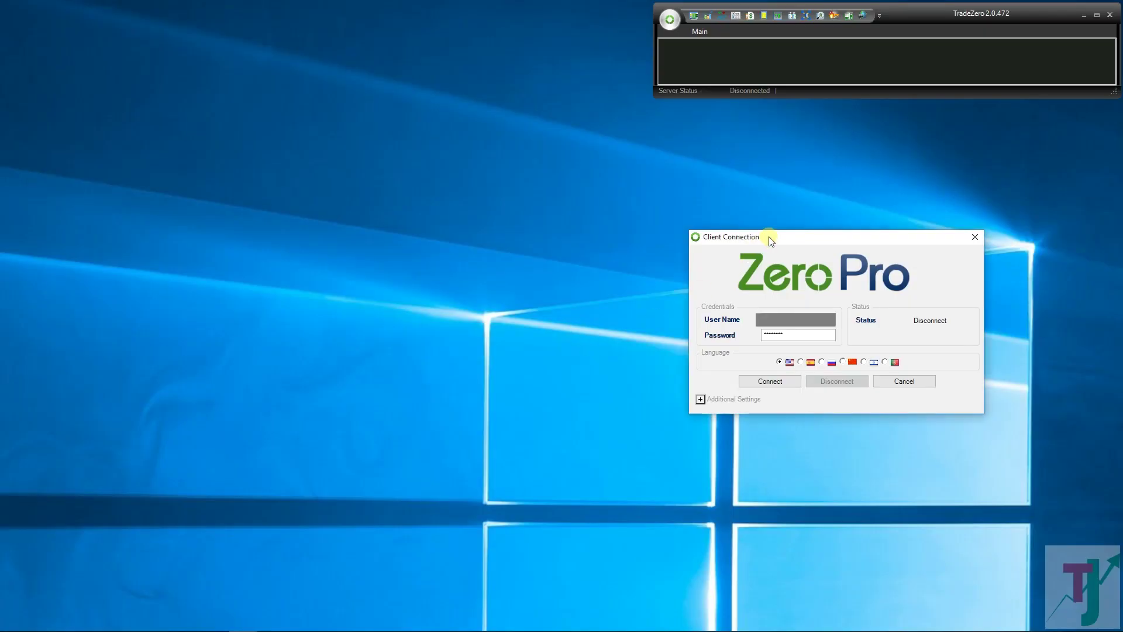
left_click(699, 400)
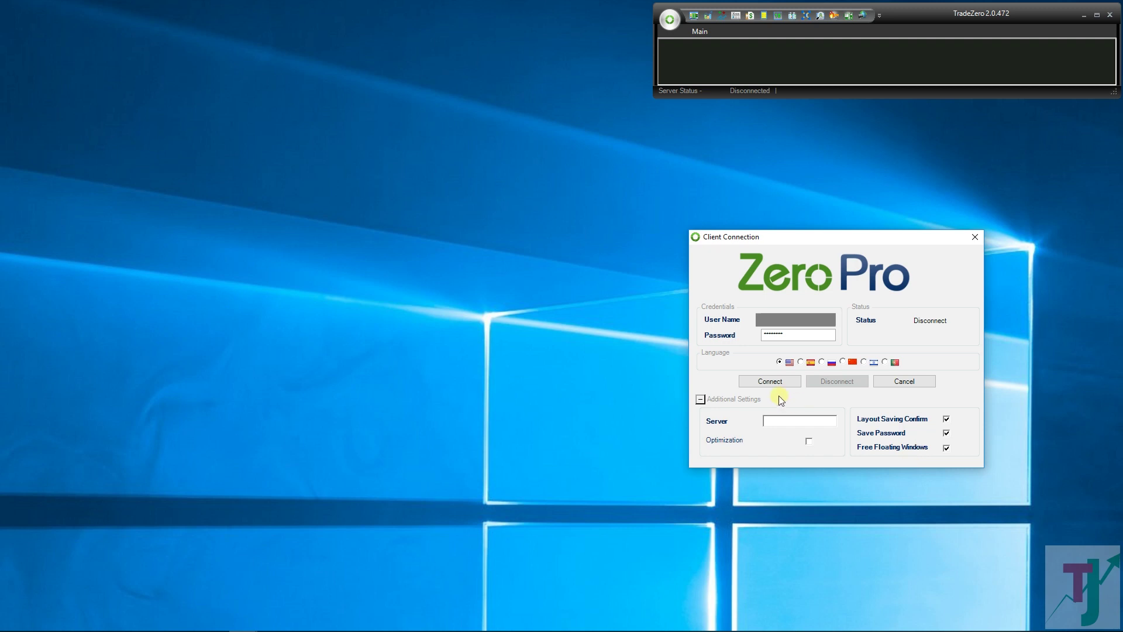
left_click(771, 382)
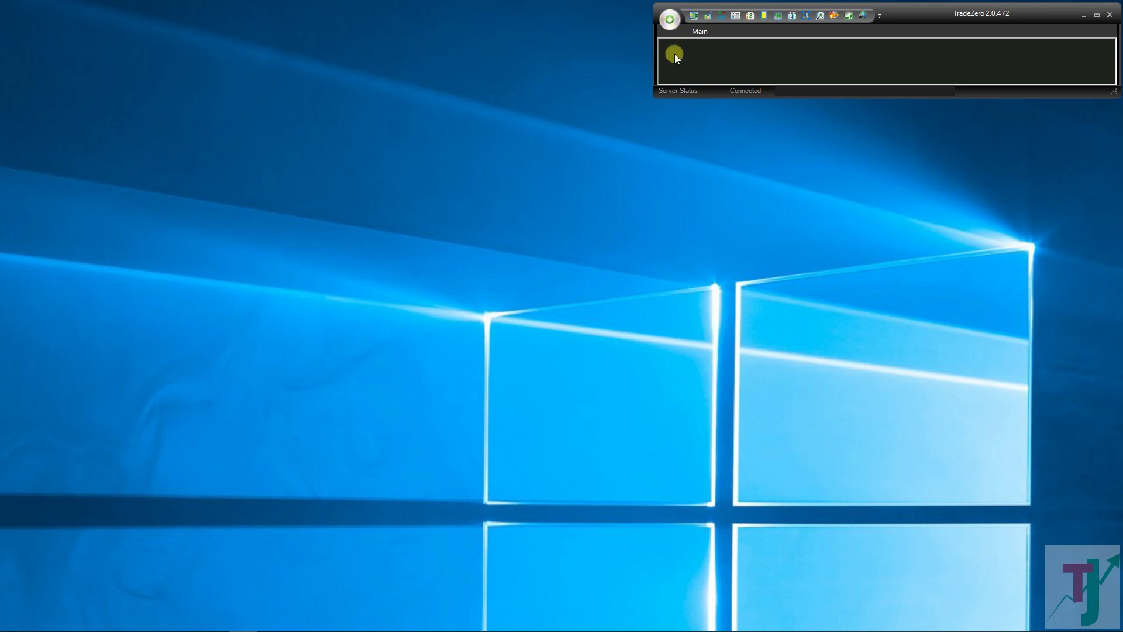
Step: Load the Empty Layout.tlay file from the logo menu's Open Layout
left_click(671, 20)
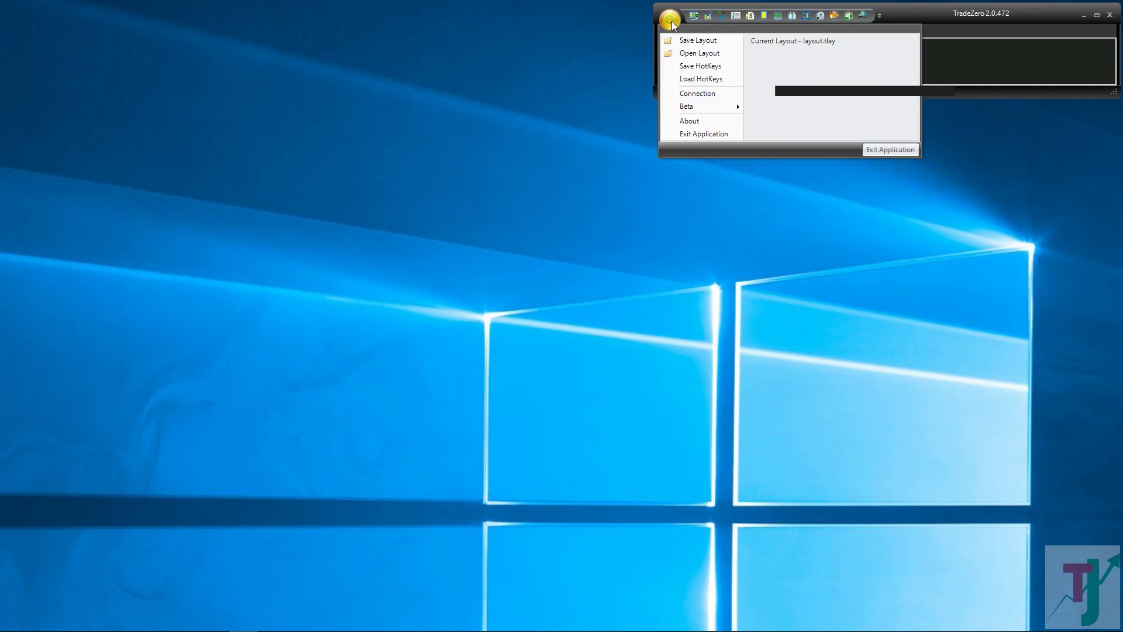
left_click(712, 54)
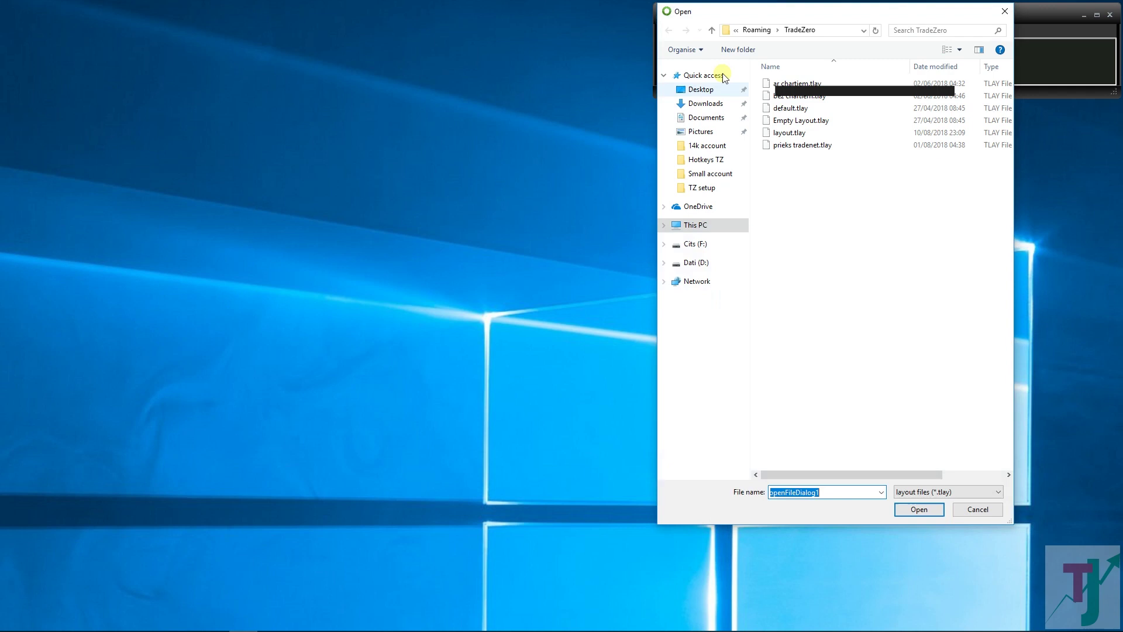
left_click(820, 123)
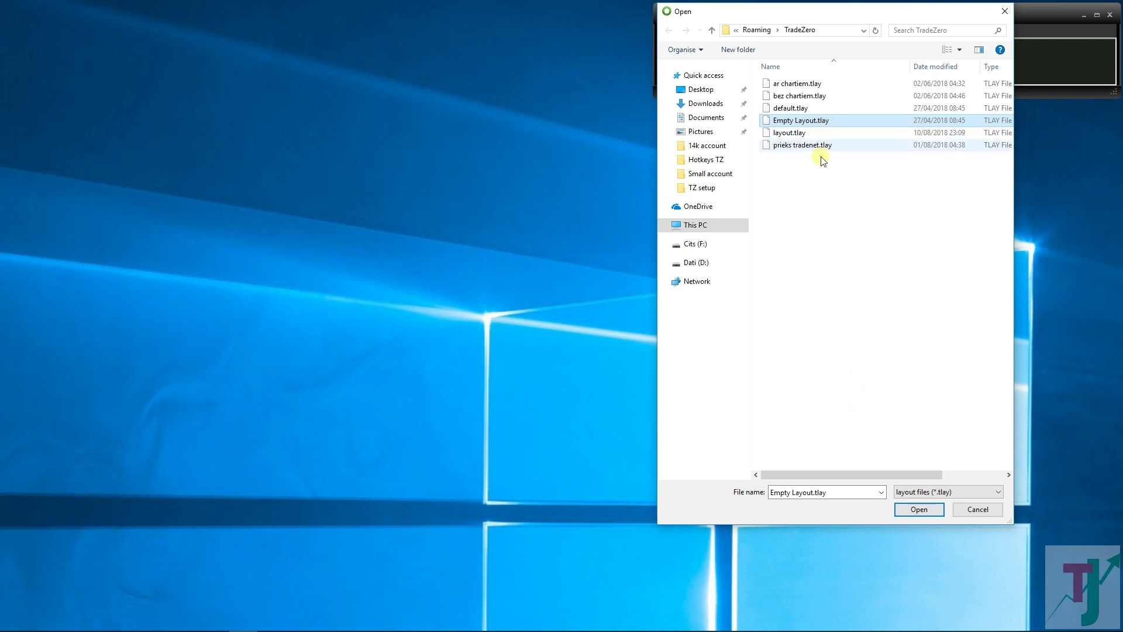
left_click(910, 514)
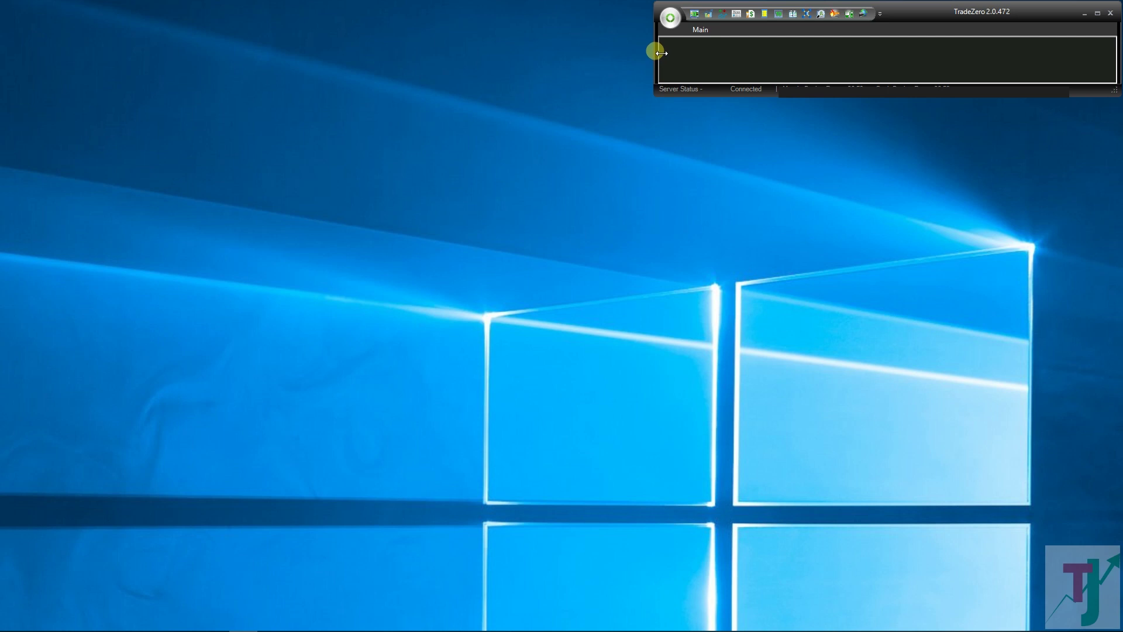
Step: Narrow the main window, then open a Level II window and place it at the screen top
left_click_drag(661, 54, 771, 46)
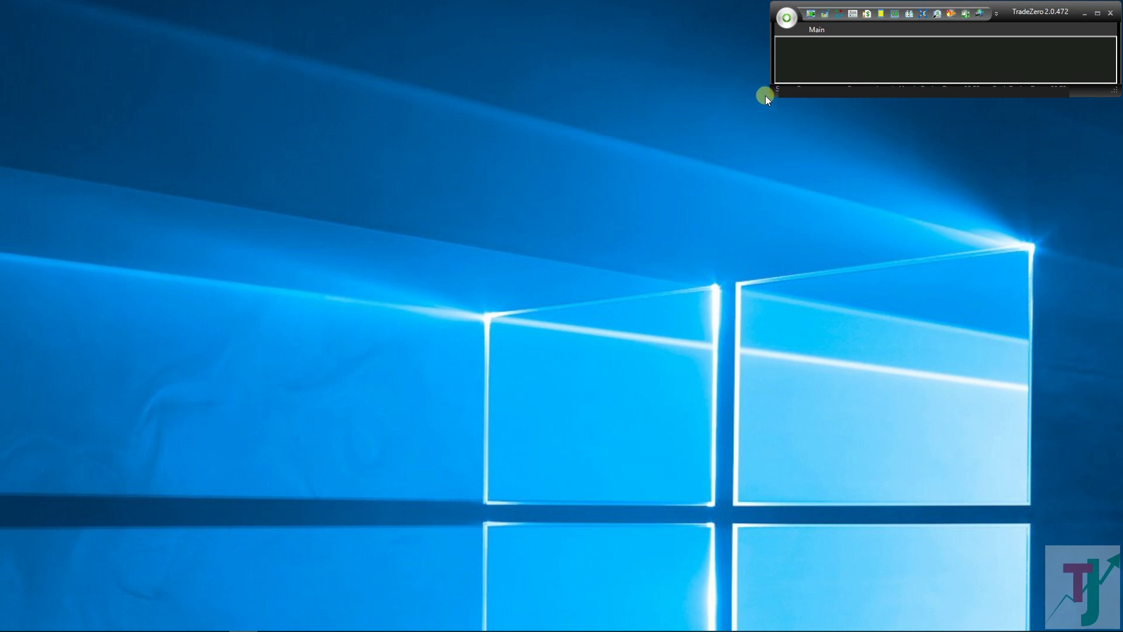
left_click(811, 15)
left_click(815, 29)
left_click(812, 106)
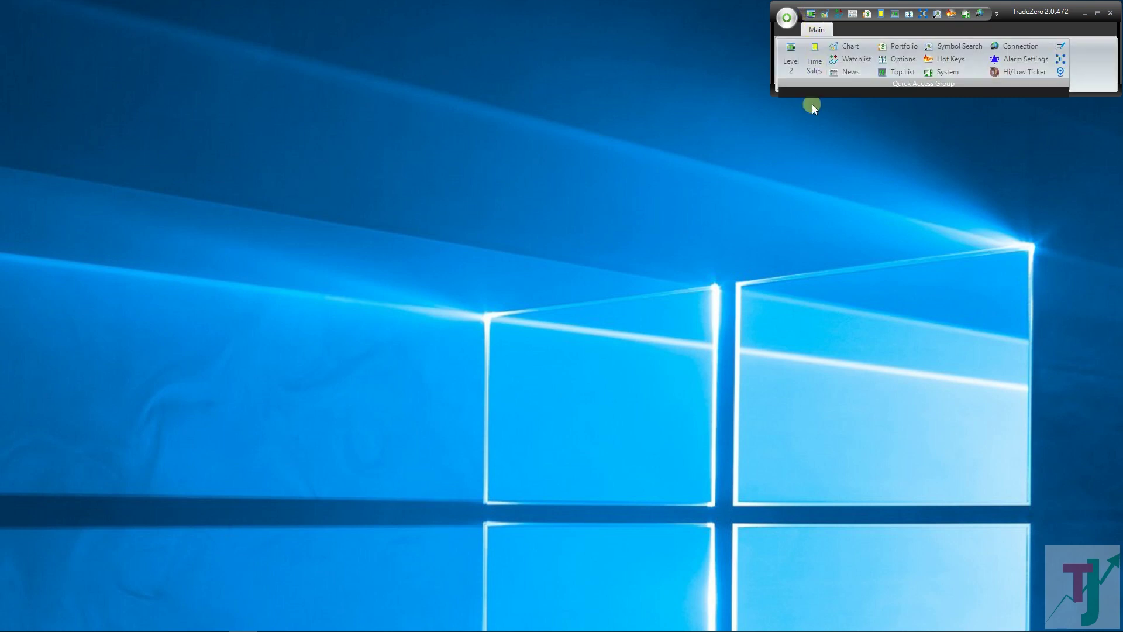
left_click(792, 58)
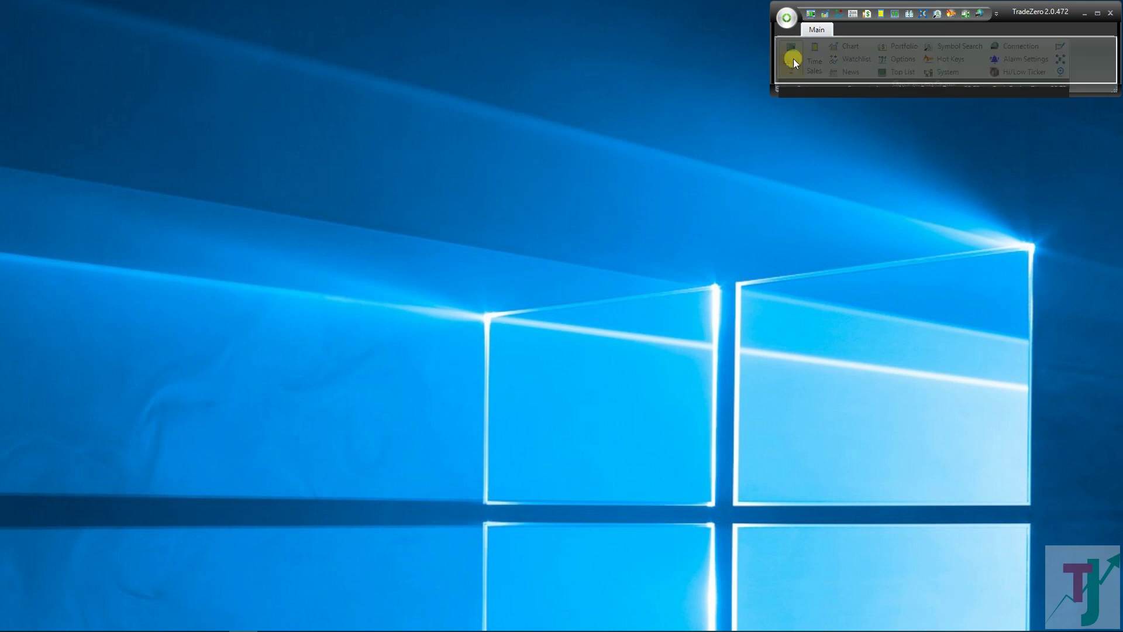
mouse_move(922, 626)
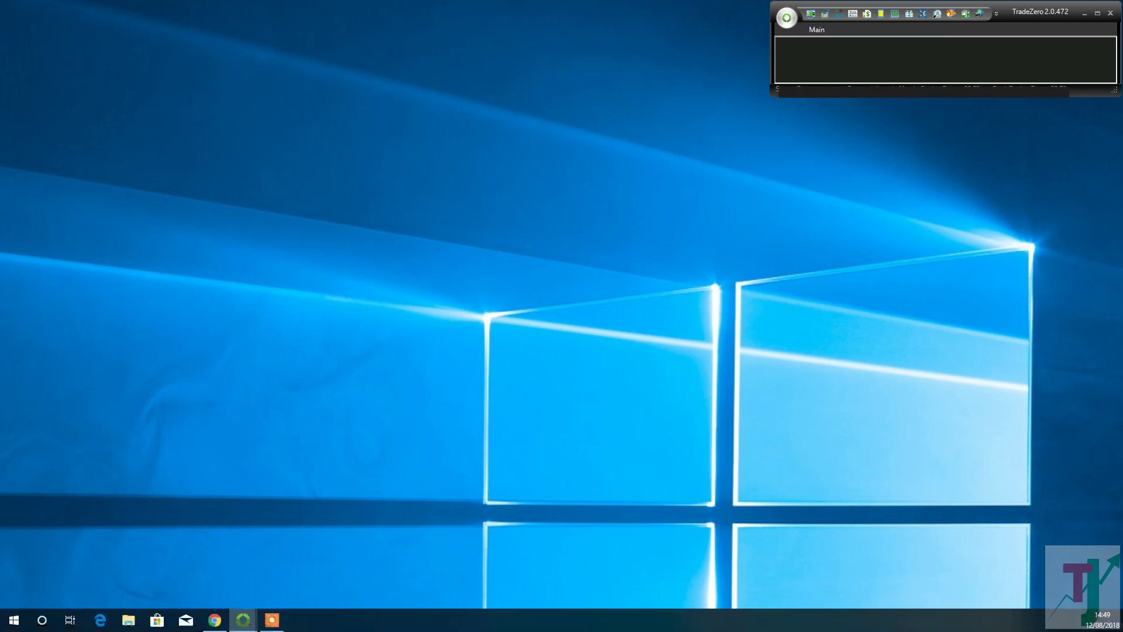
left_click_drag(751, 114, 598, 15)
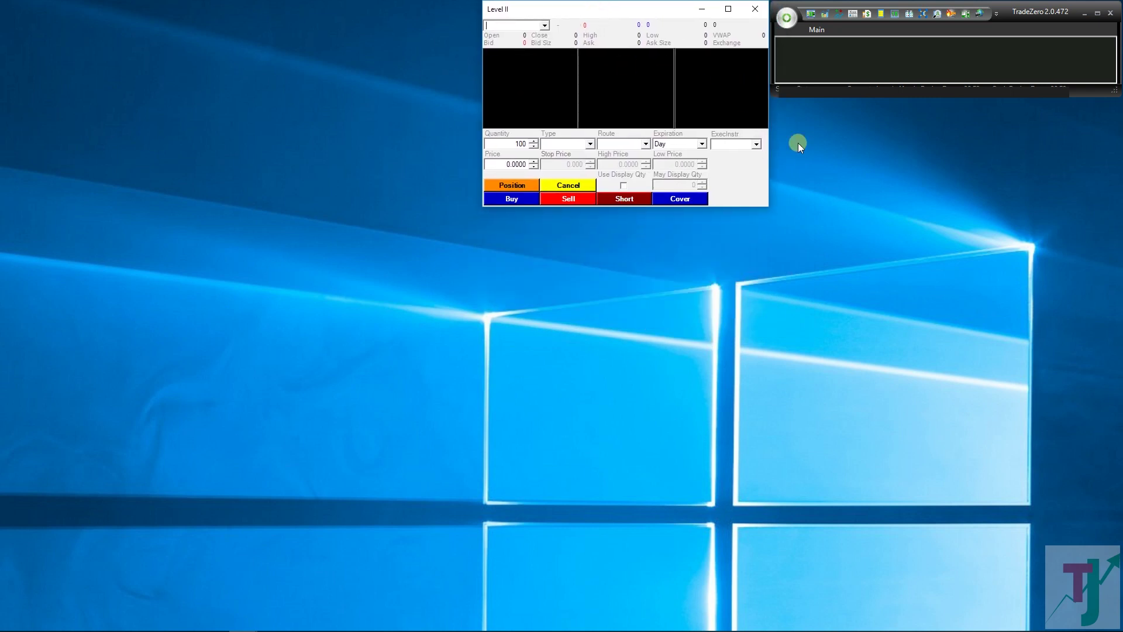
Step: Open a new chart window, accepting the default Chart Format settings
left_click(817, 30)
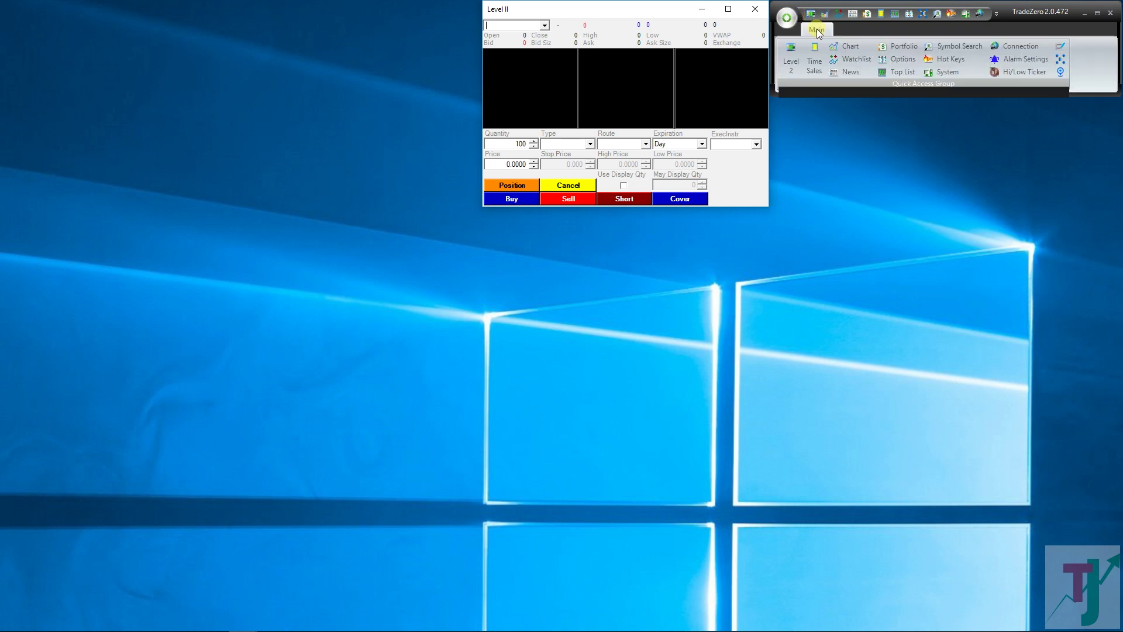
left_click(840, 46)
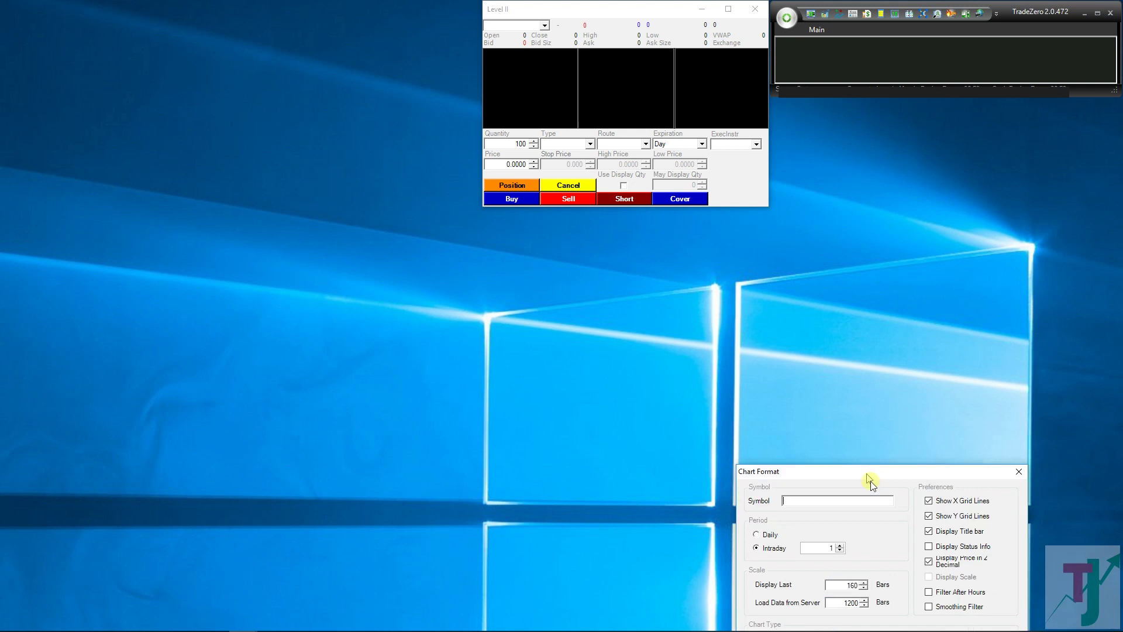
left_click_drag(865, 476, 672, 325)
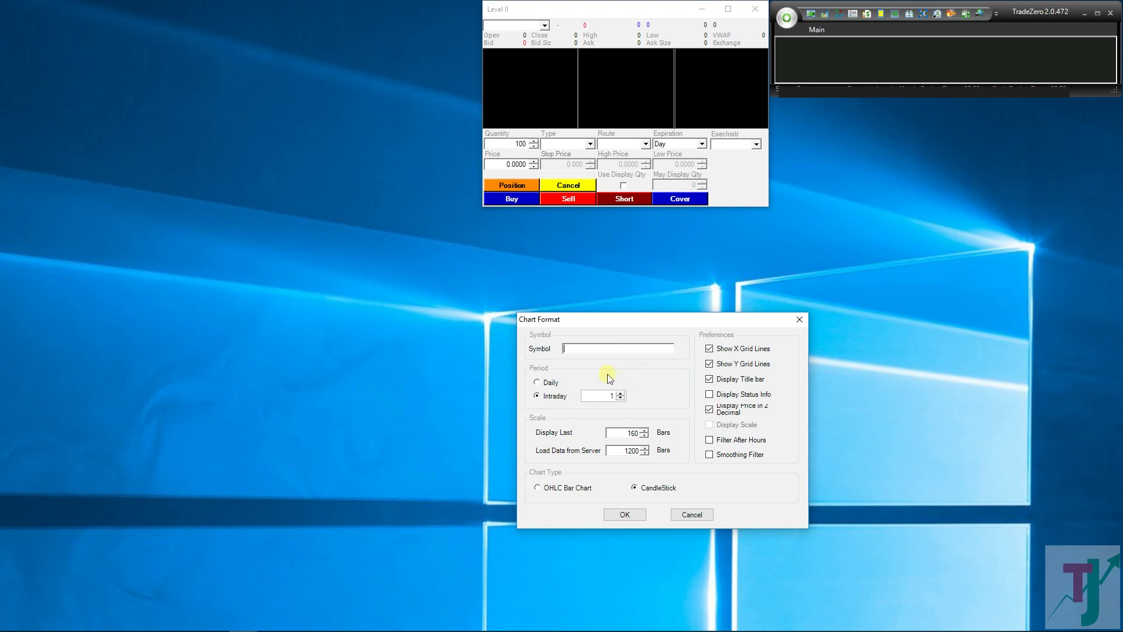
left_click(625, 514)
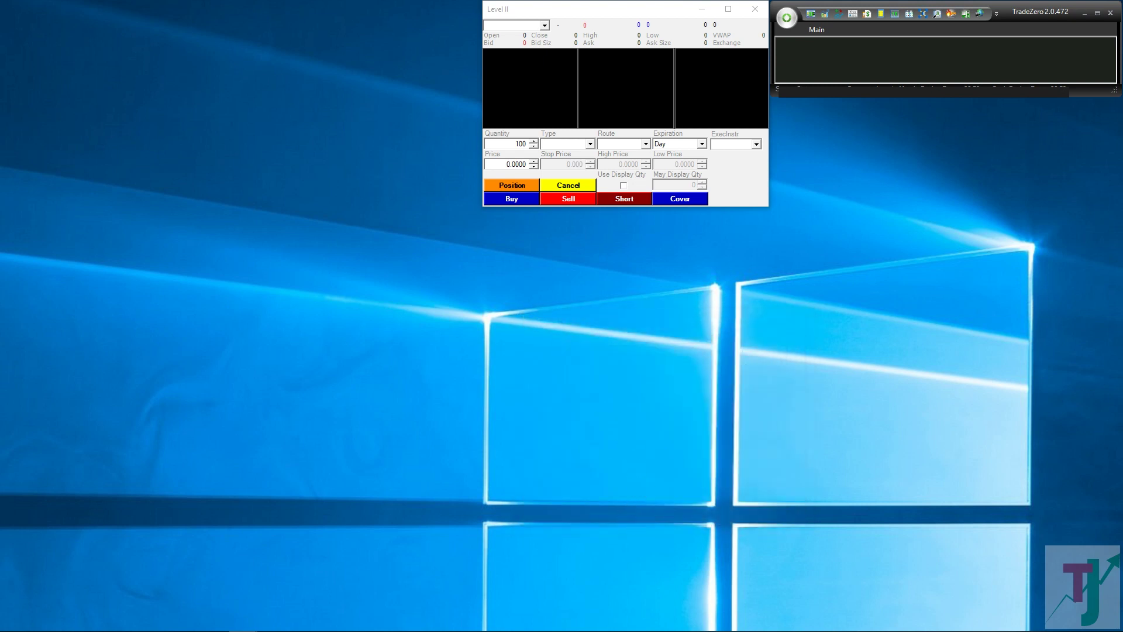
Step: Move the chart to the top-left and resize it to sit beside Level II
left_click_drag(401, 248, 231, 13)
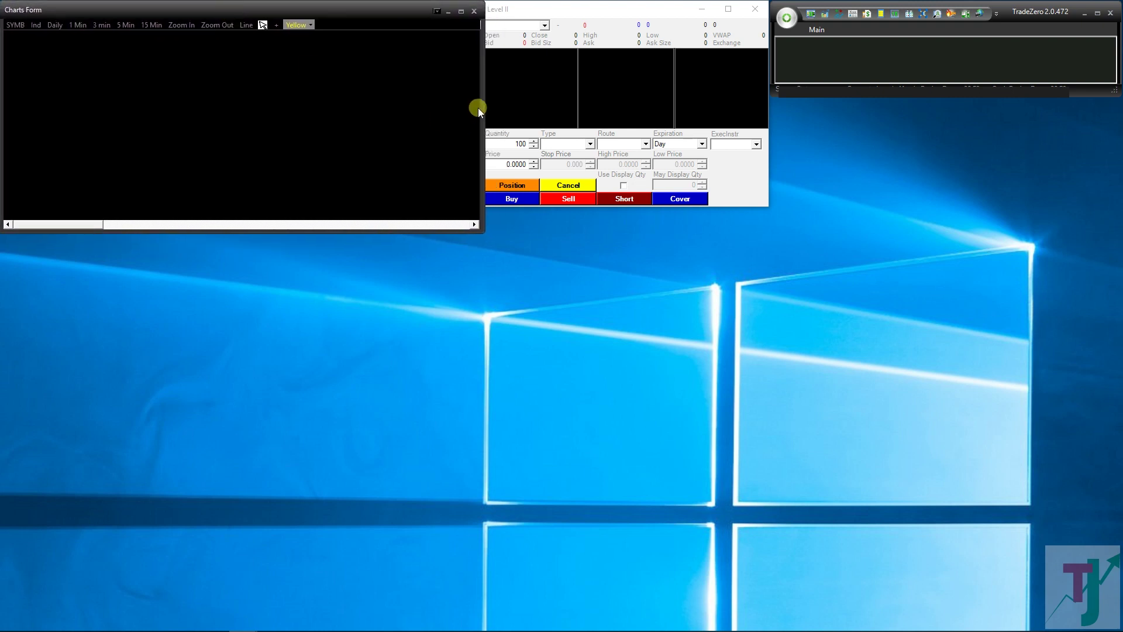
mouse_move(484, 102)
left_mouse_down()
mouse_move(458, 103)
mouse_move(480, 100)
left_mouse_up()
left_click_drag(302, 236, 307, 212)
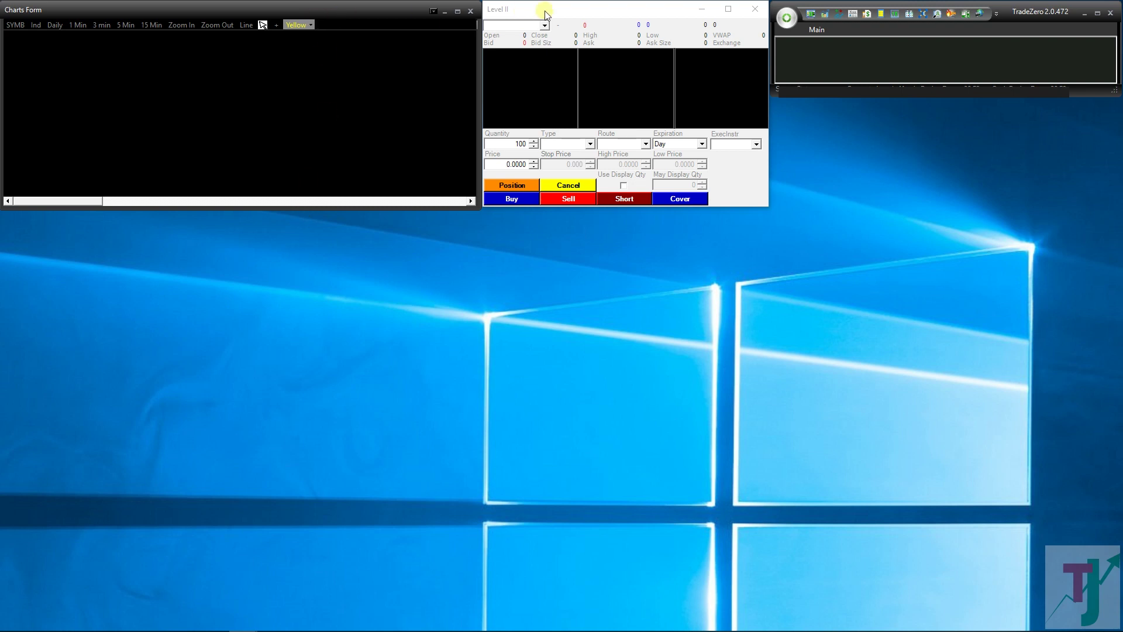
Step: Add the Level II window to link group A
right_click(688, 36)
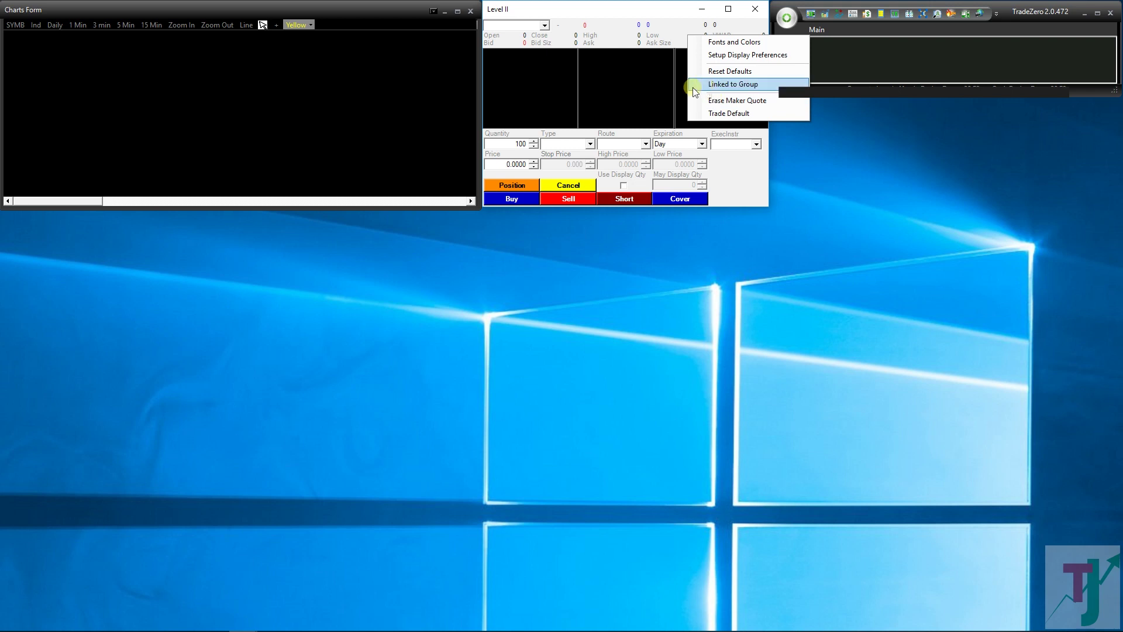
left_click(715, 86)
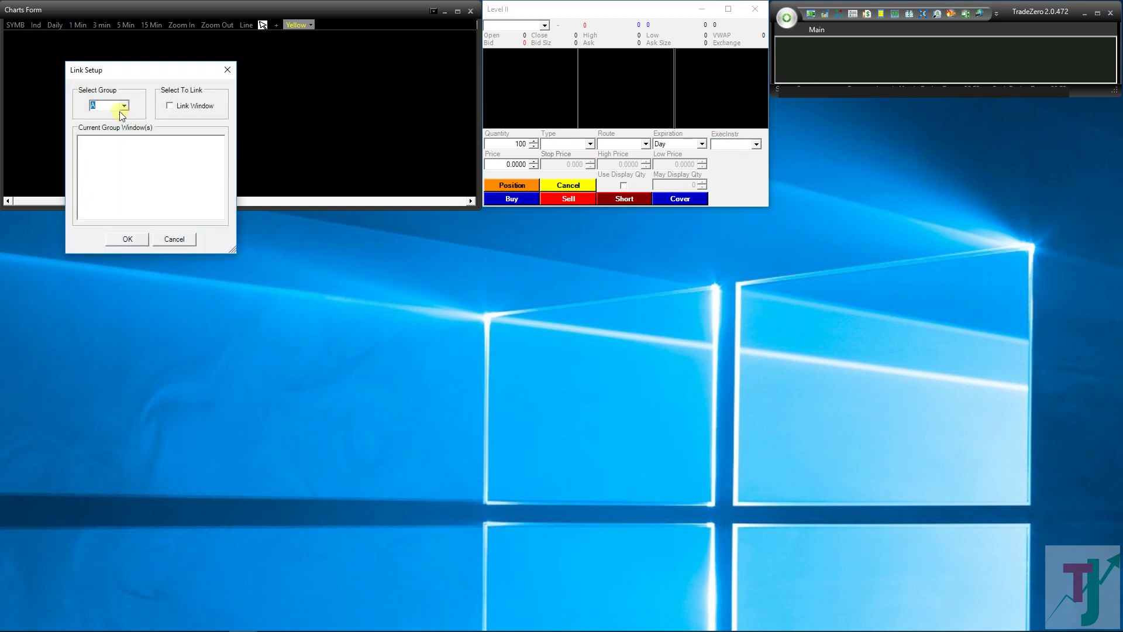
left_click(170, 106)
left_click(125, 241)
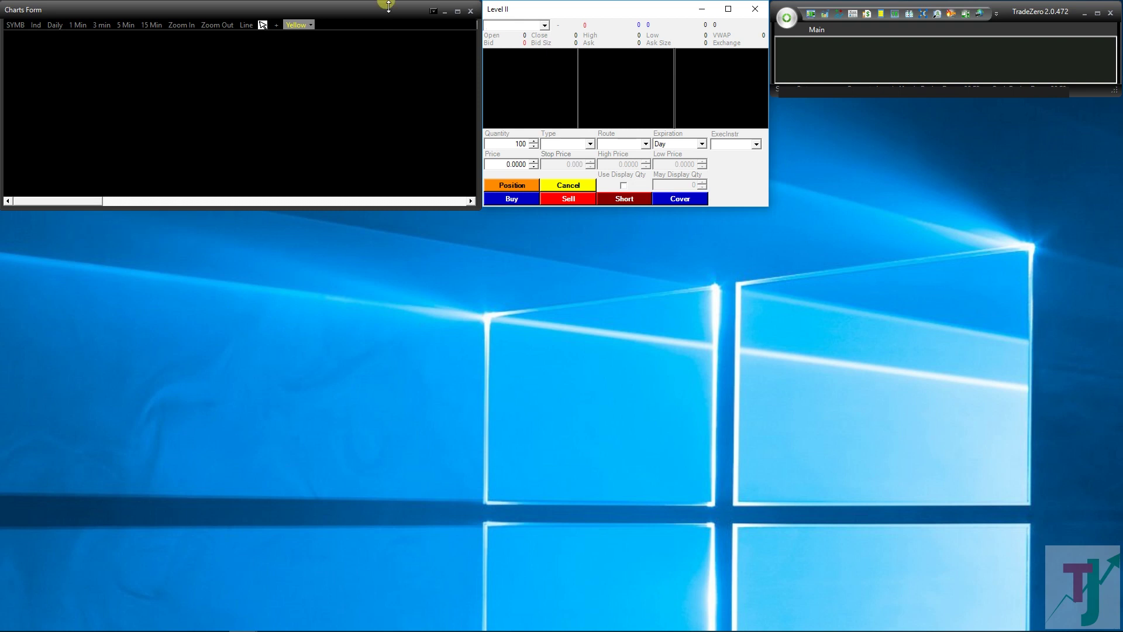
Step: Add the chart window to link group A as well
right_click(360, 57)
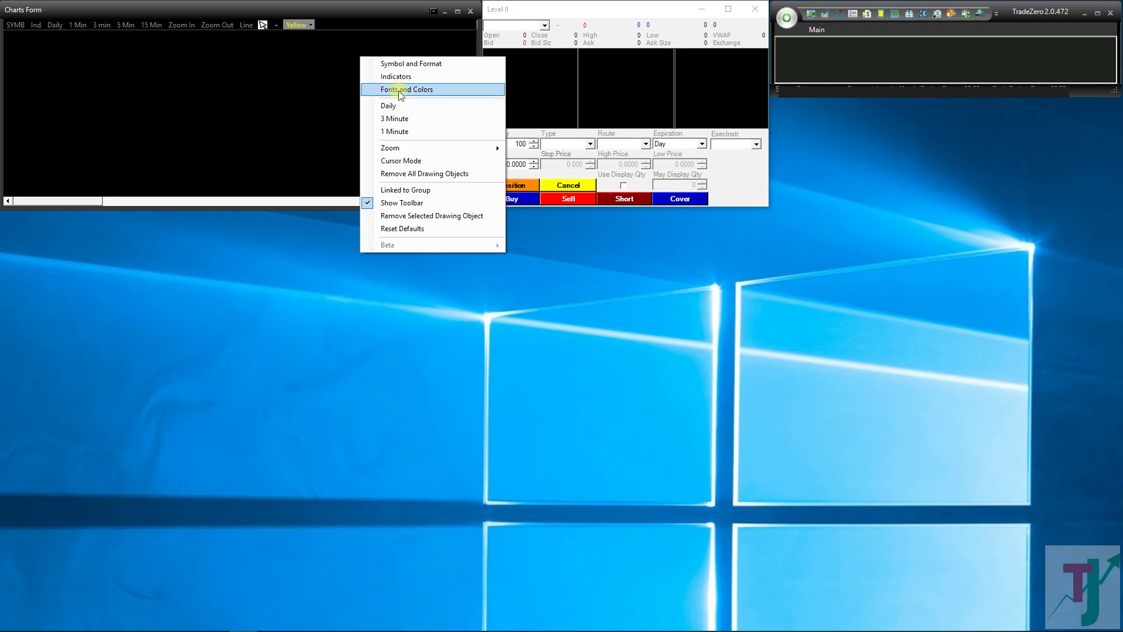
left_click(420, 189)
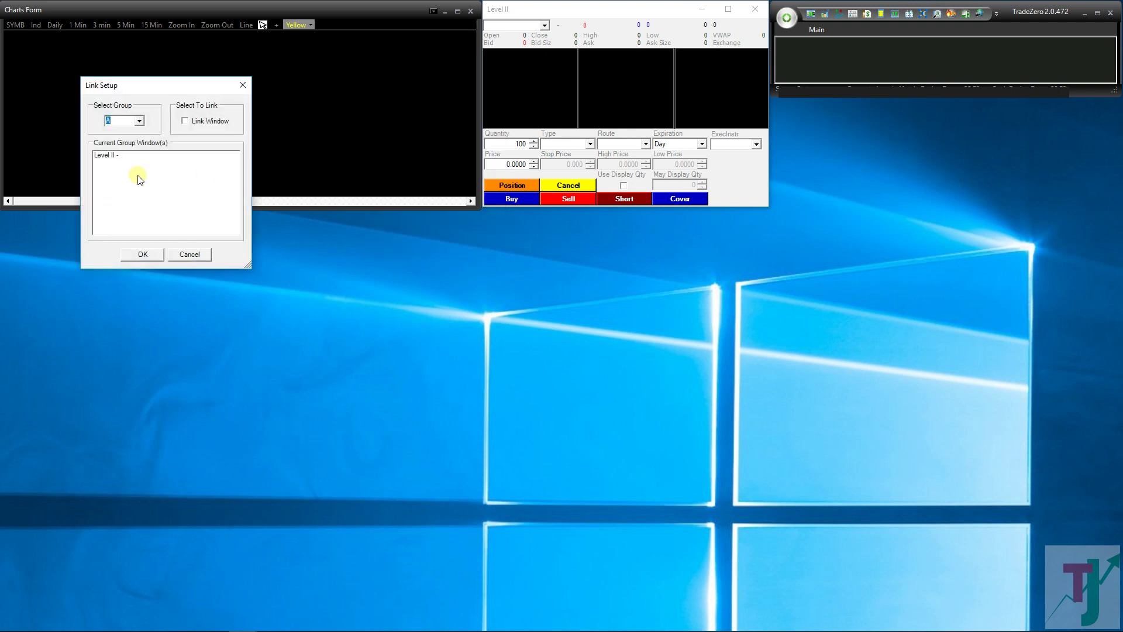
left_click(184, 122)
left_click(154, 258)
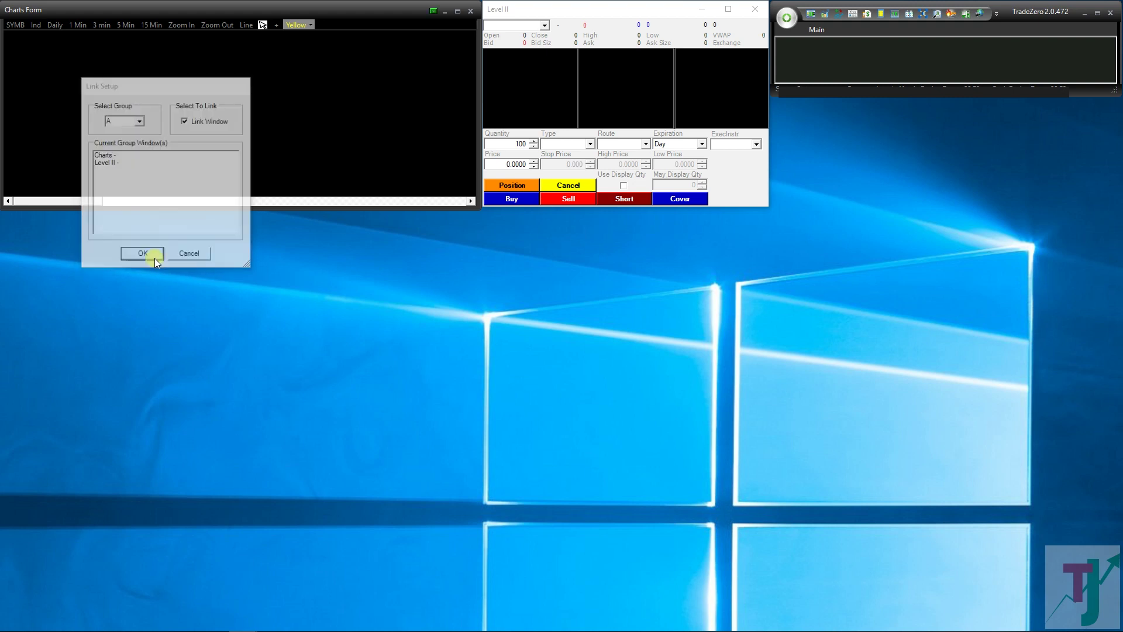
left_click(501, 26)
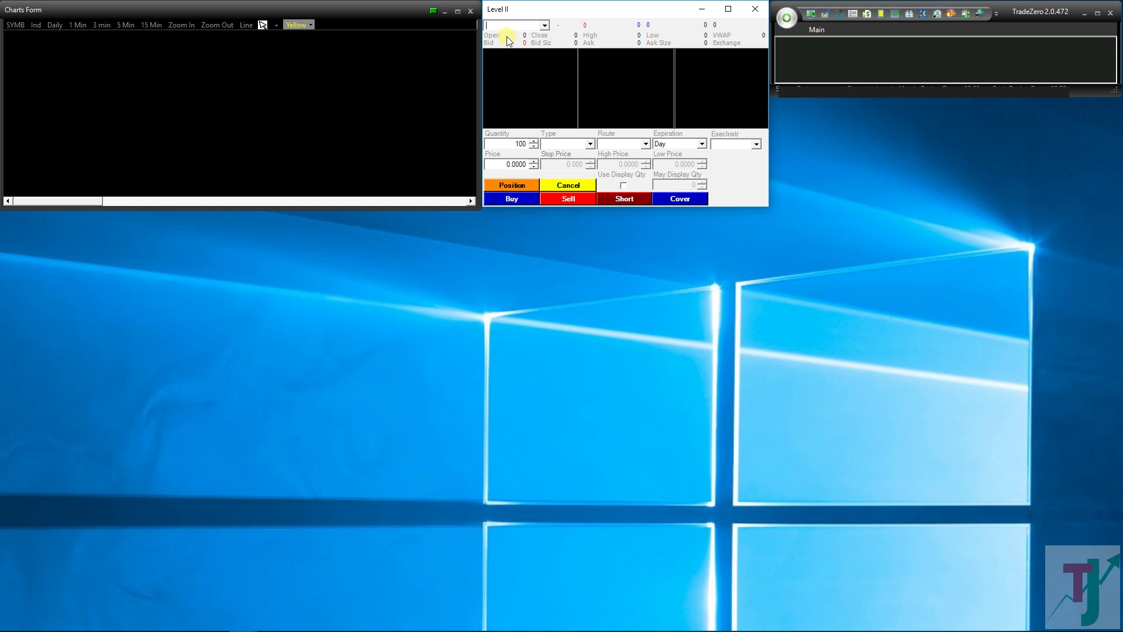
Step: Enter ticker AWX in Level II so the linked chart shows Avalon Holdings
type("AWX")
key("Return")
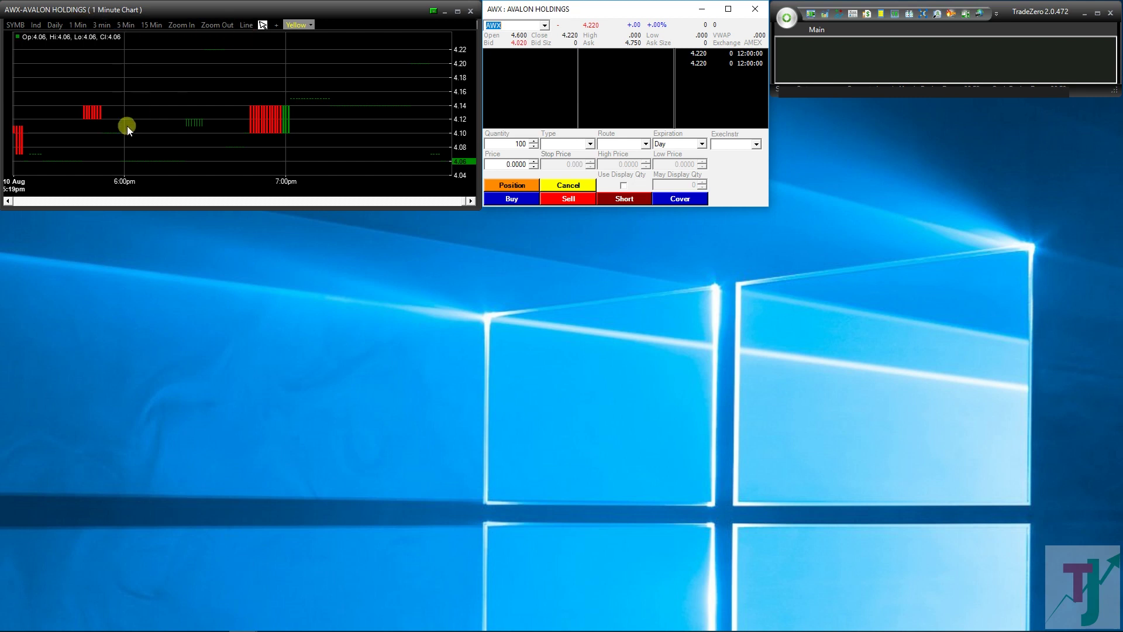
left_click(14, 26)
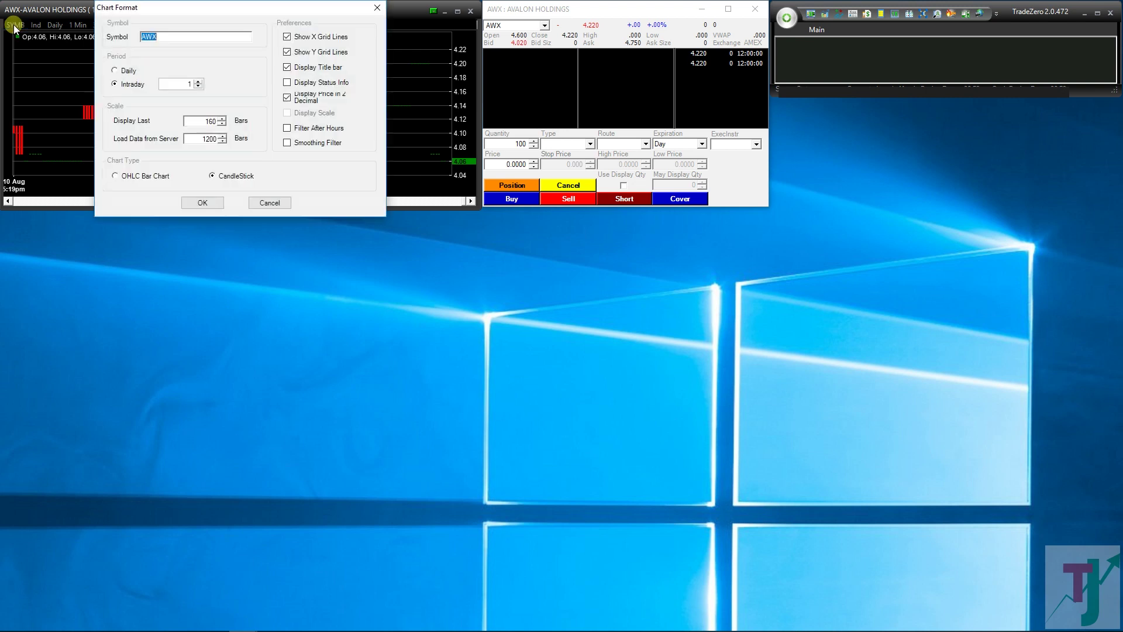
left_click_drag(220, 13, 228, 54)
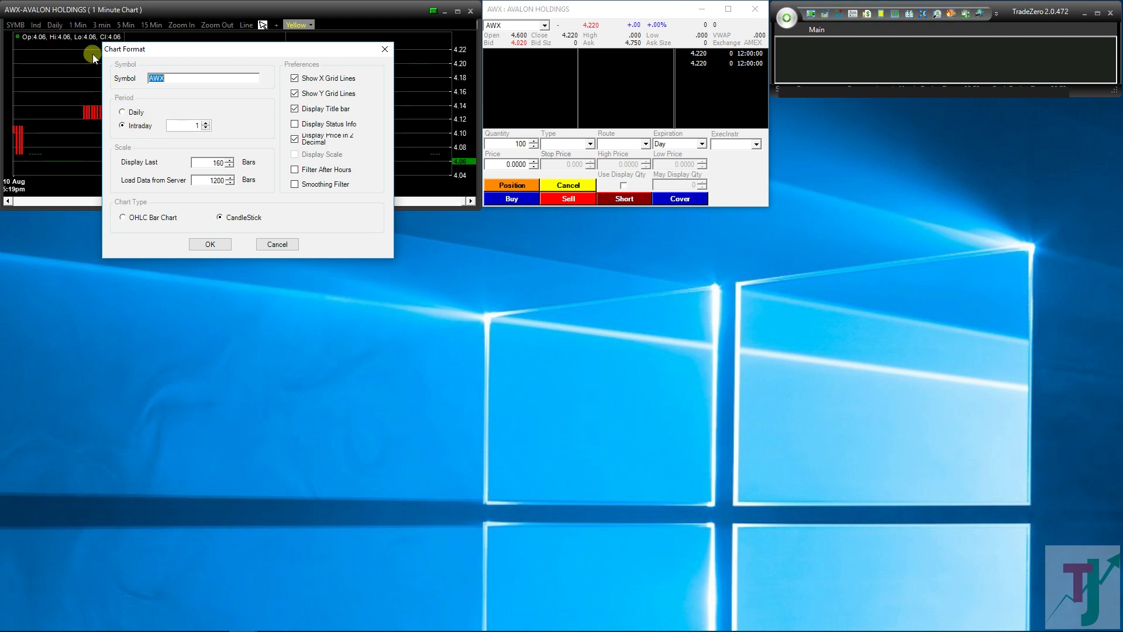
left_click(206, 123)
left_click(205, 123)
left_click(206, 128)
key("Down")
left_click(210, 244)
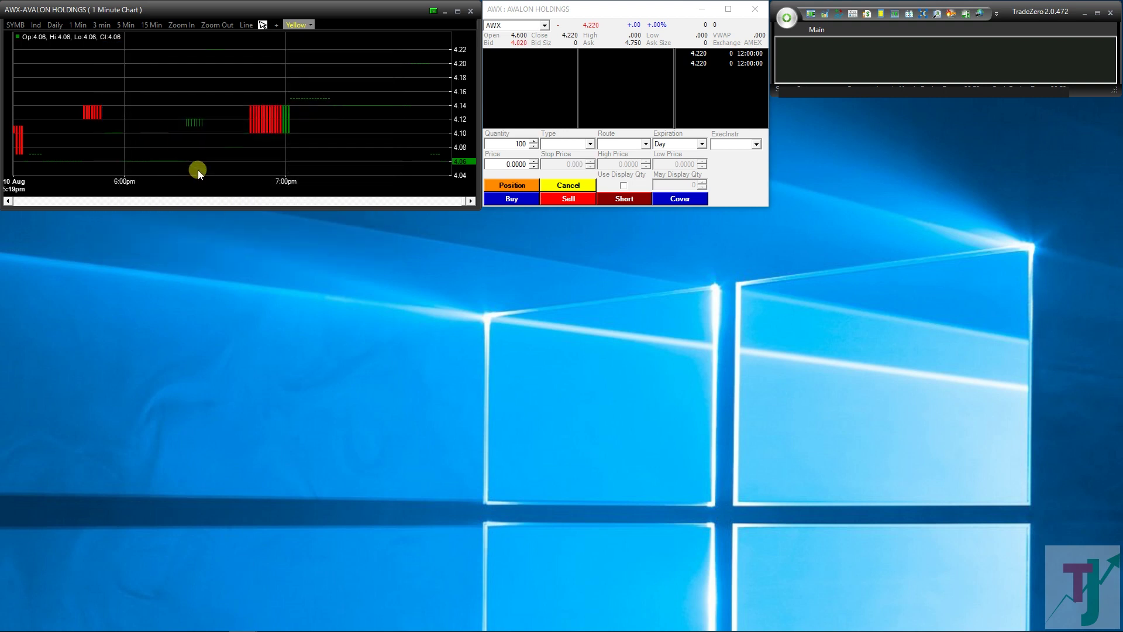
Step: Switch the AWX chart to daily bars and frame it from April through August
left_click(36, 25)
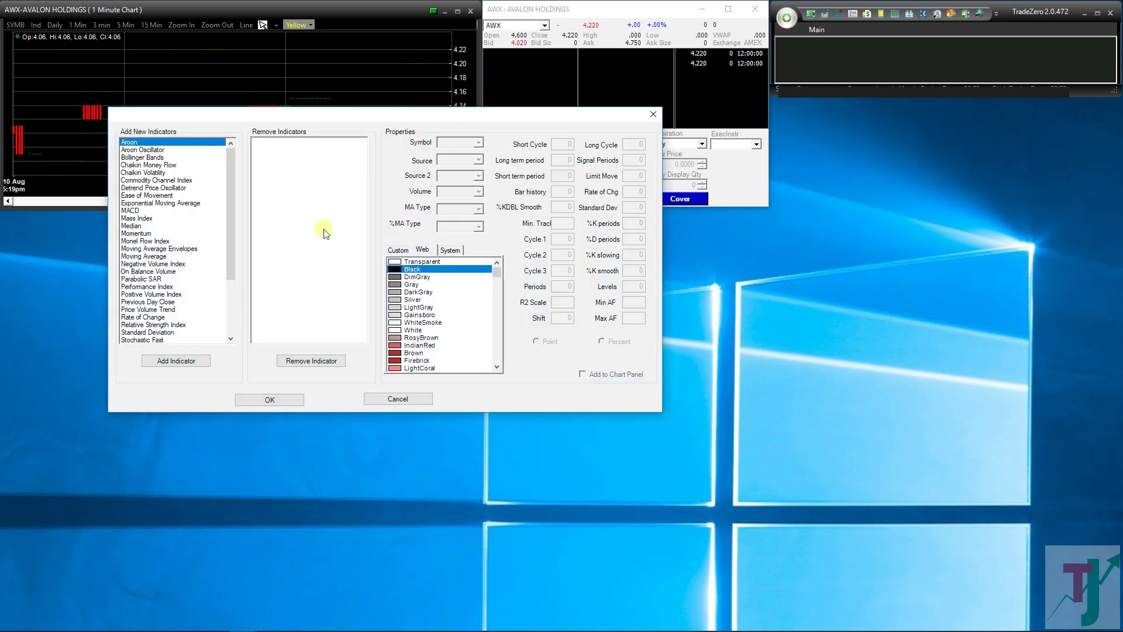
left_click(652, 115)
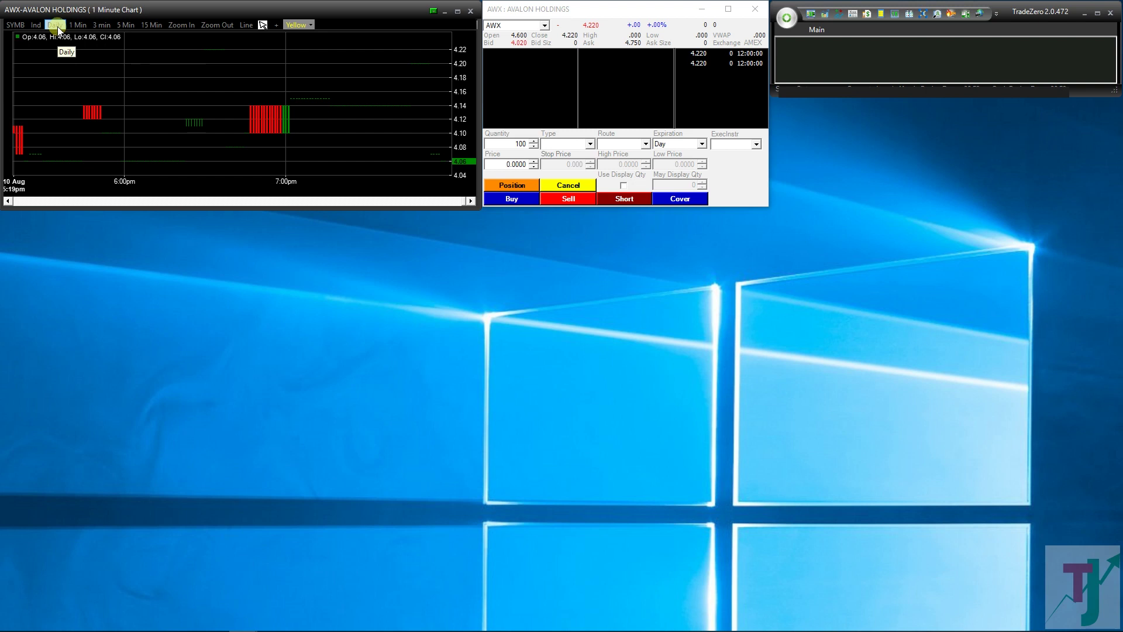
left_click(55, 25)
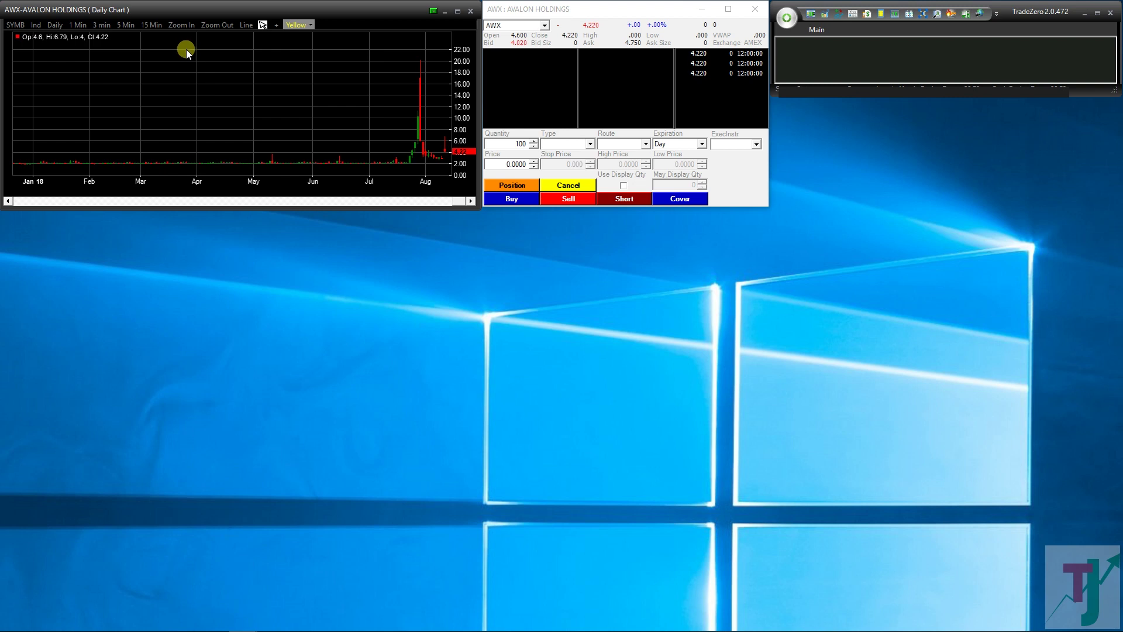
left_click(220, 26)
left_click(220, 26)
left_click(219, 25)
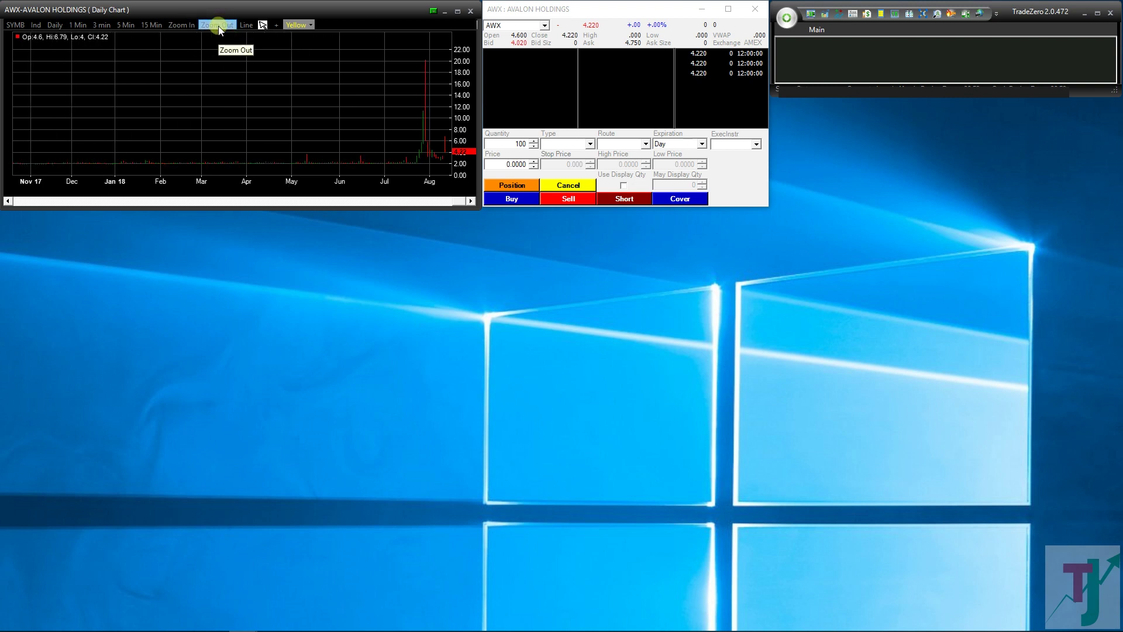
scroll(225, 26, "up", 3)
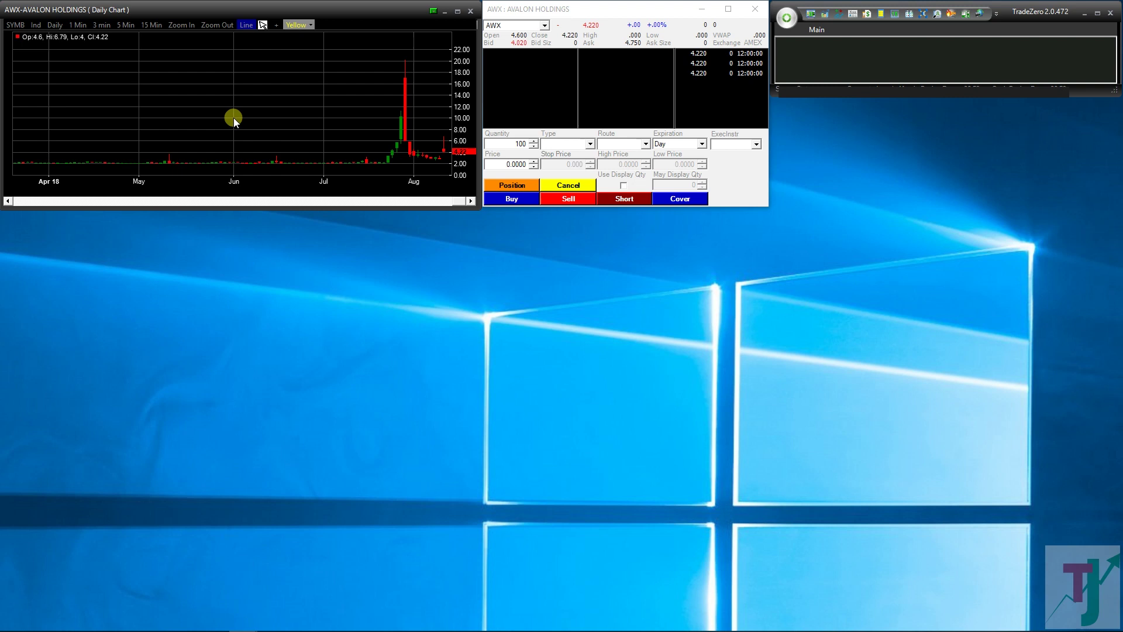
Step: Draw a horizontal line near 12, delete it, then enable the crosshair price readout
left_click_drag(328, 111, 233, 119)
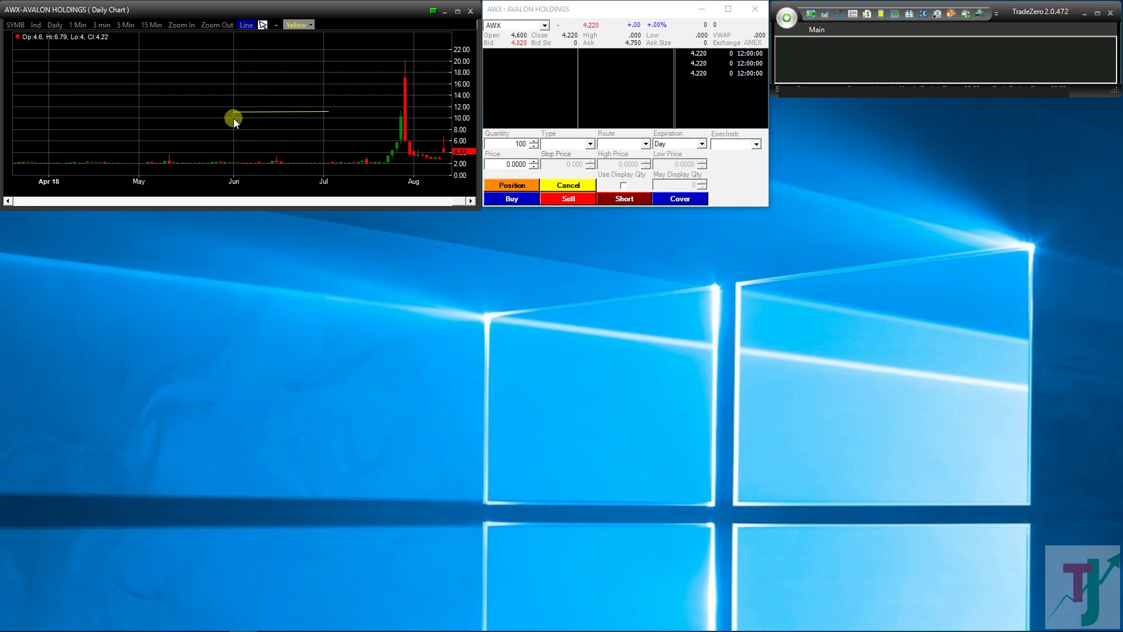
right_click(272, 112)
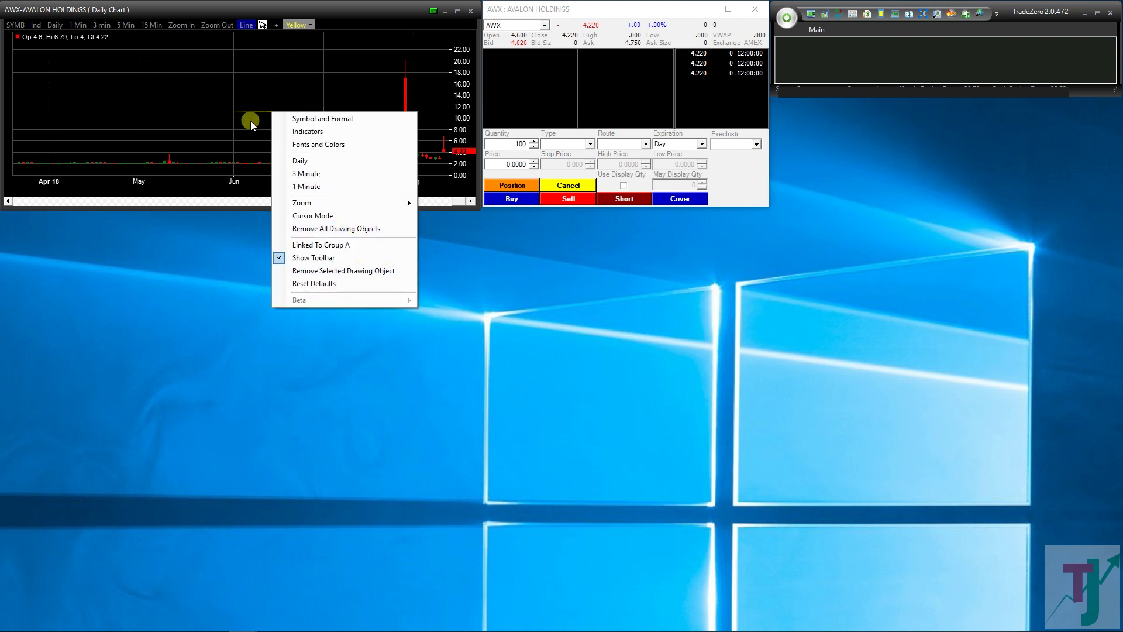
left_click(251, 112)
left_click(268, 113)
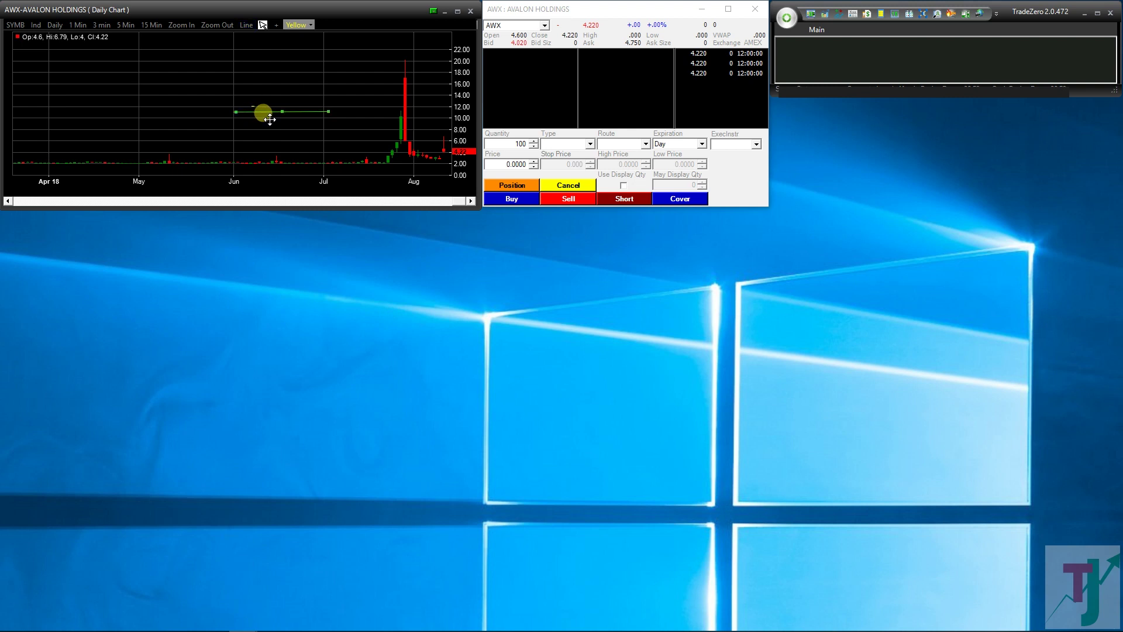
right_click(266, 117)
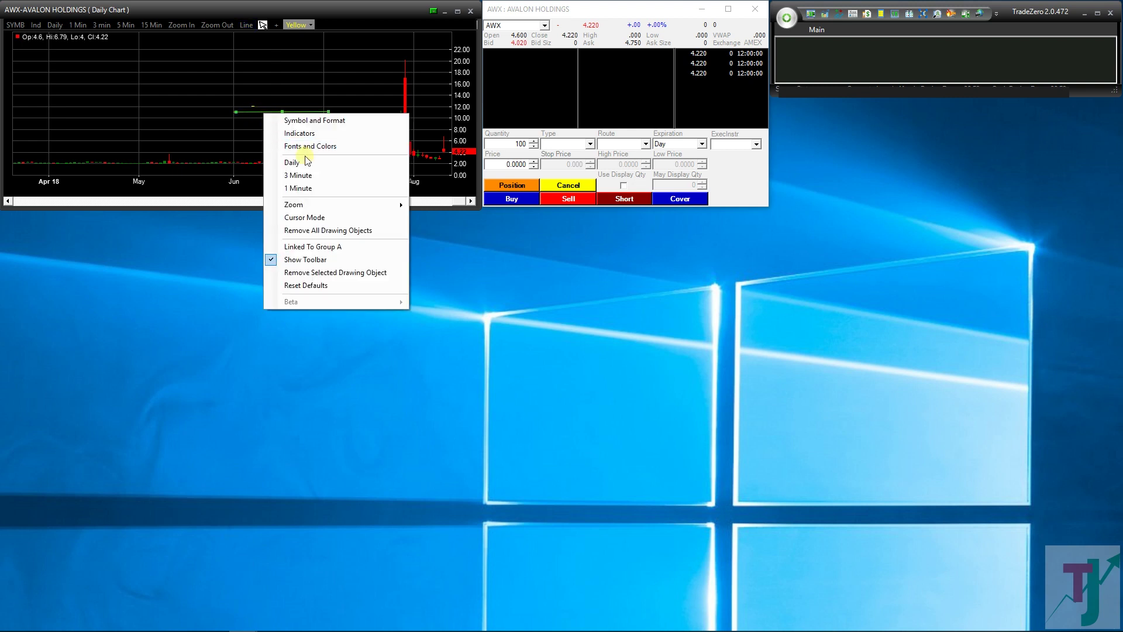
left_click(329, 273)
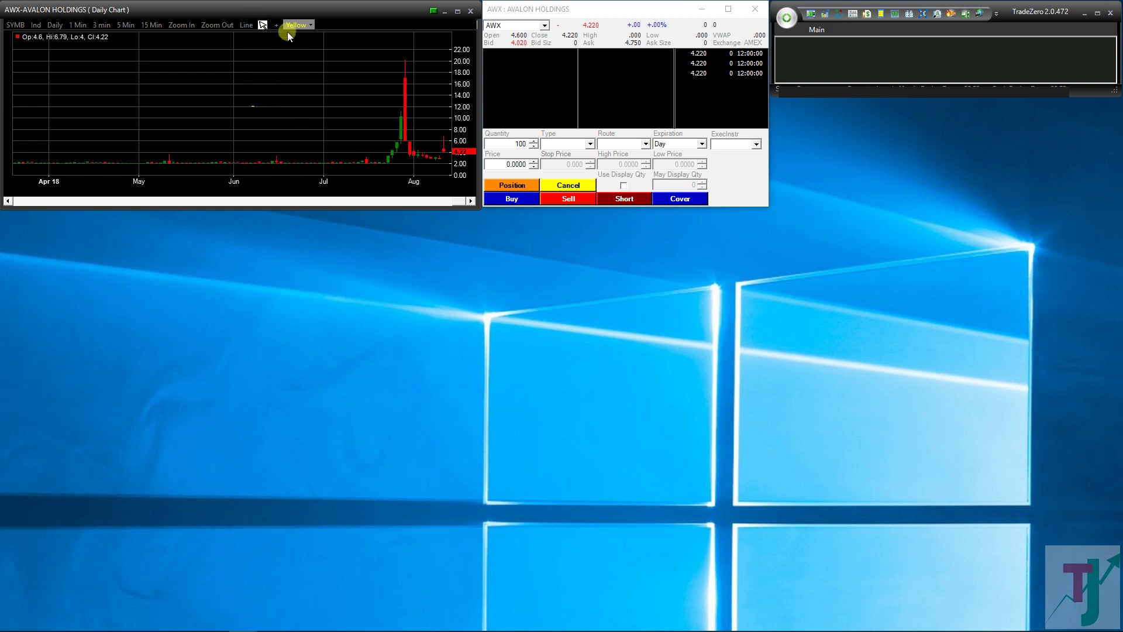
left_click(274, 24)
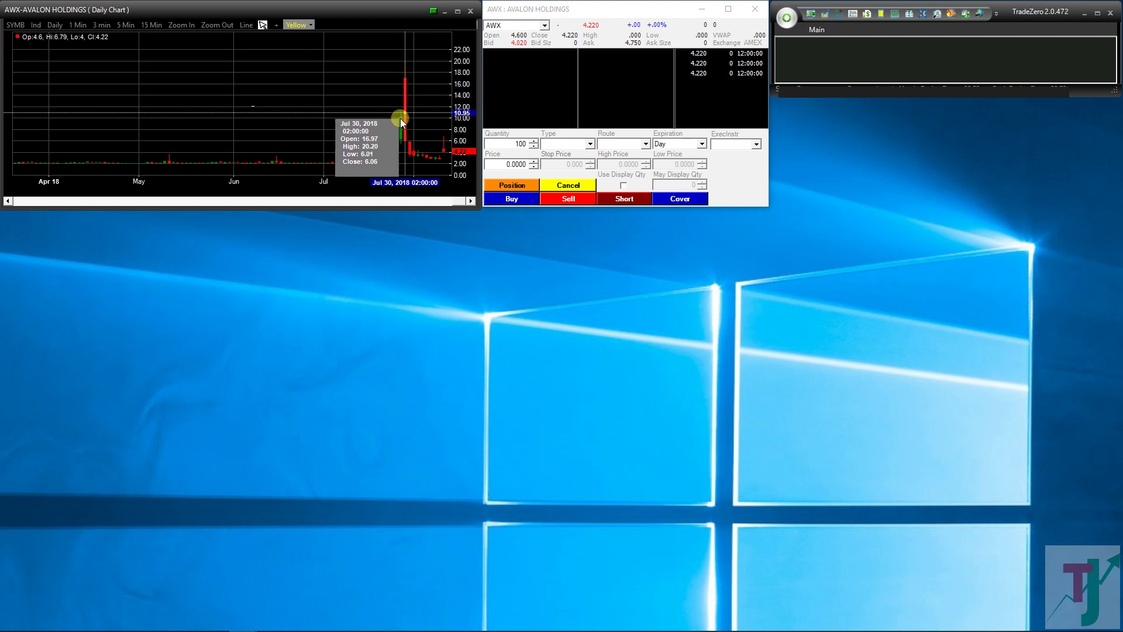
Step: Check the Jul 30 candle's OHLC (16.97, 20.20, 6.01, 6.86), then switch the crosshair off
mouse_move(403, 114)
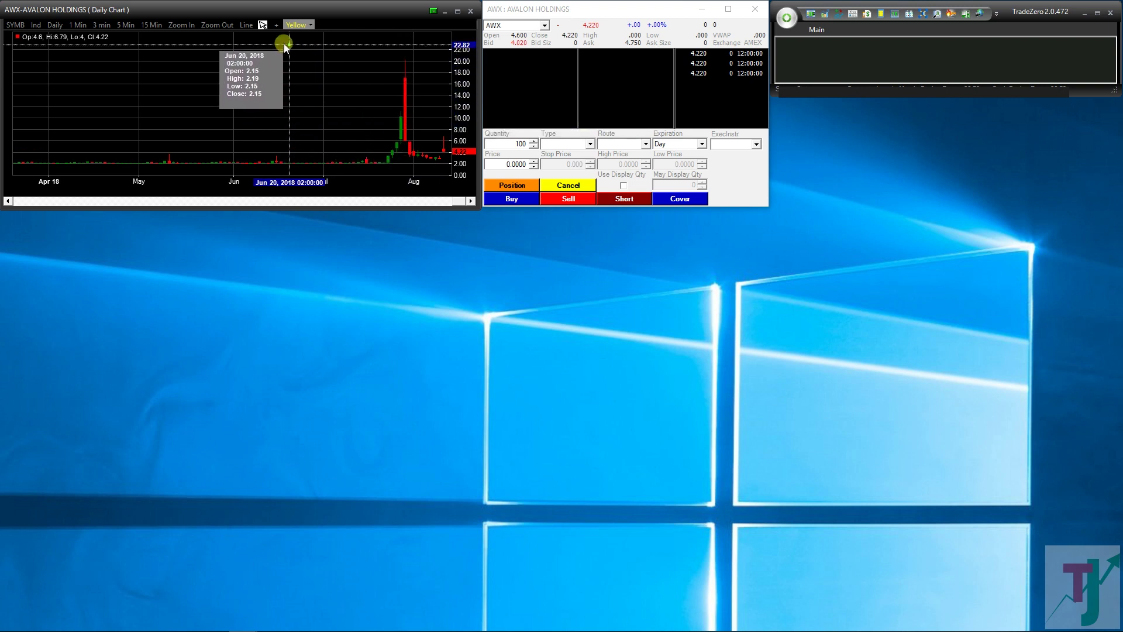
left_click(277, 25)
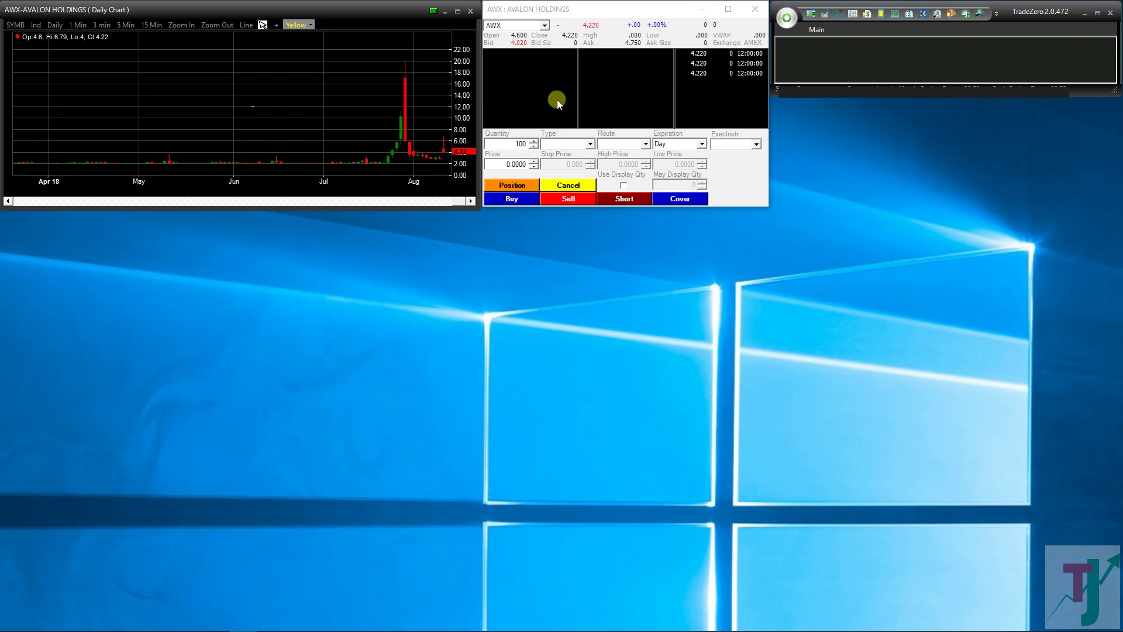
Step: Add VWAP and Volume indicators to the AWX chart
left_click(36, 24)
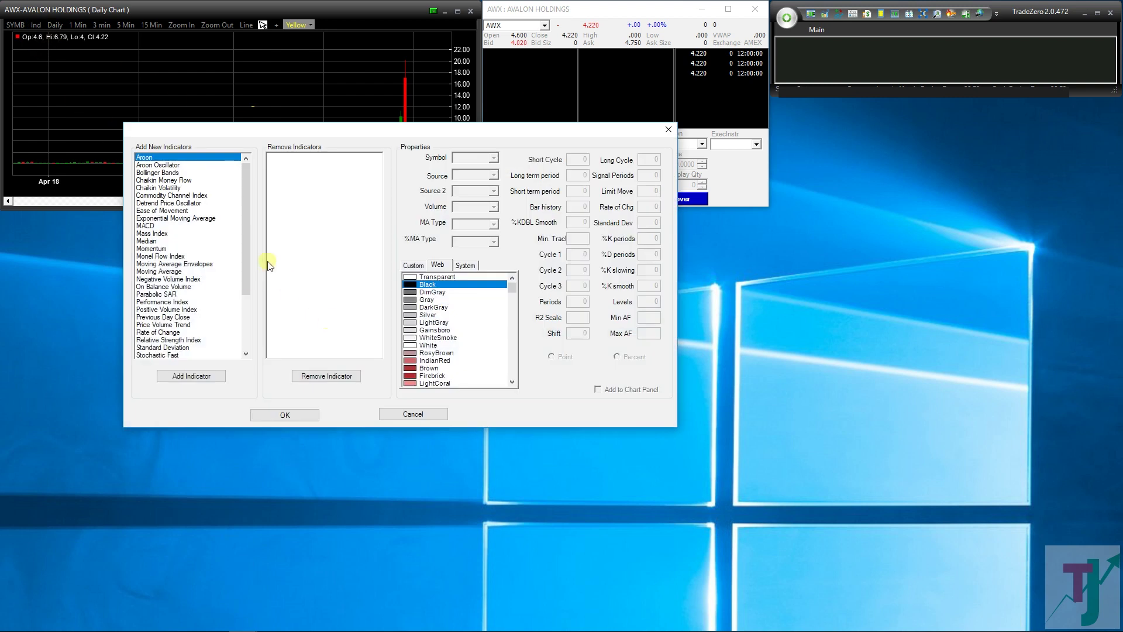
scroll(244, 210, "down", 4)
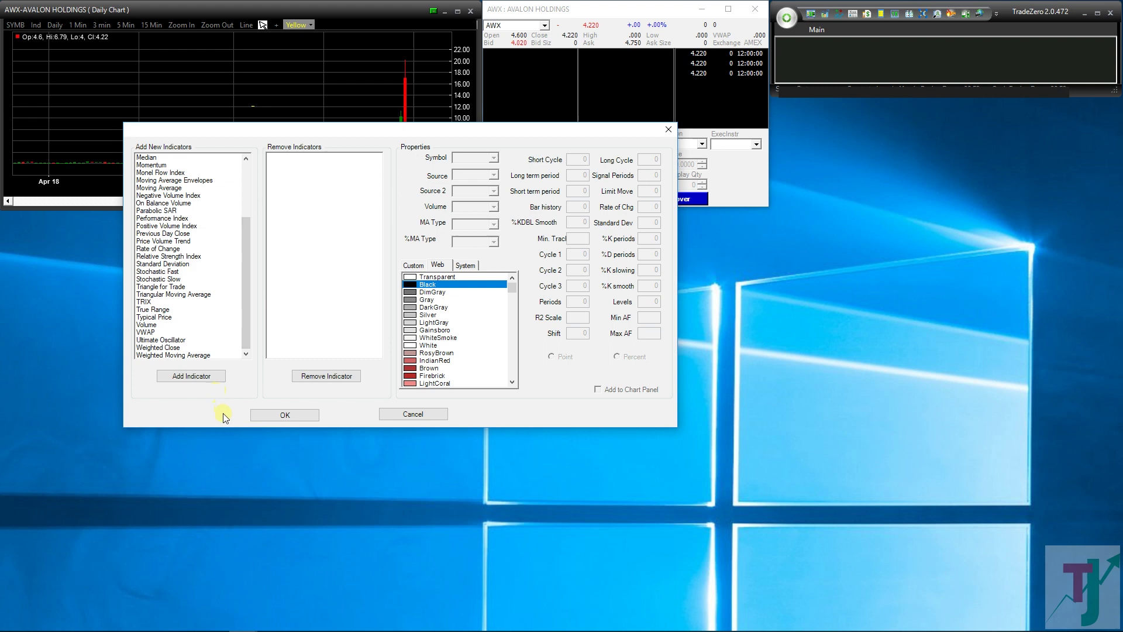
left_click(143, 332)
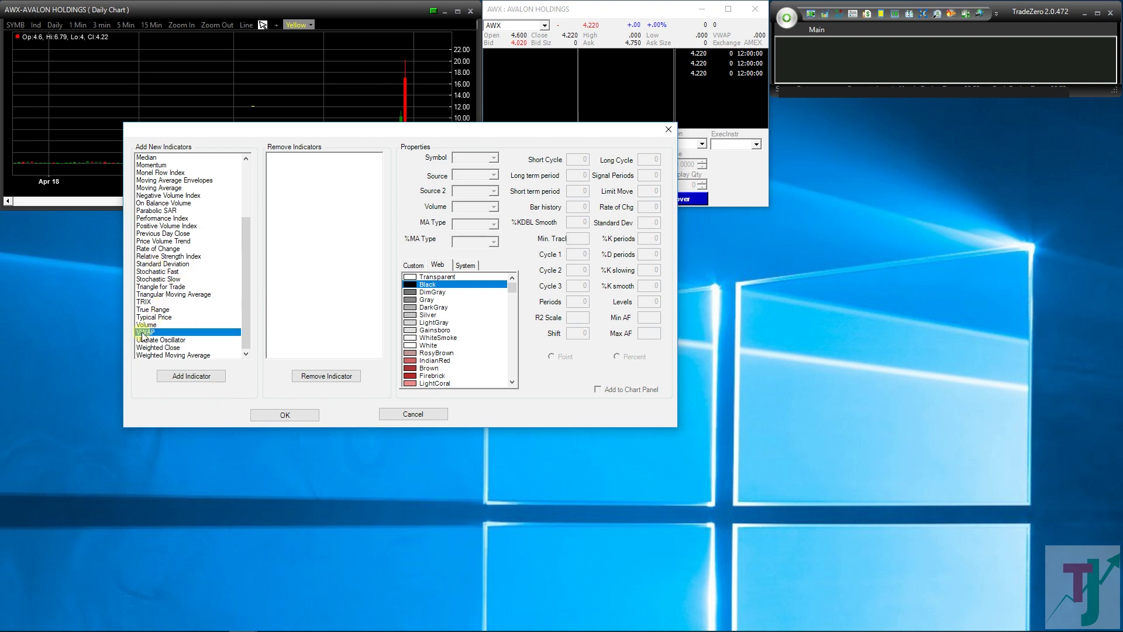
left_click(189, 377)
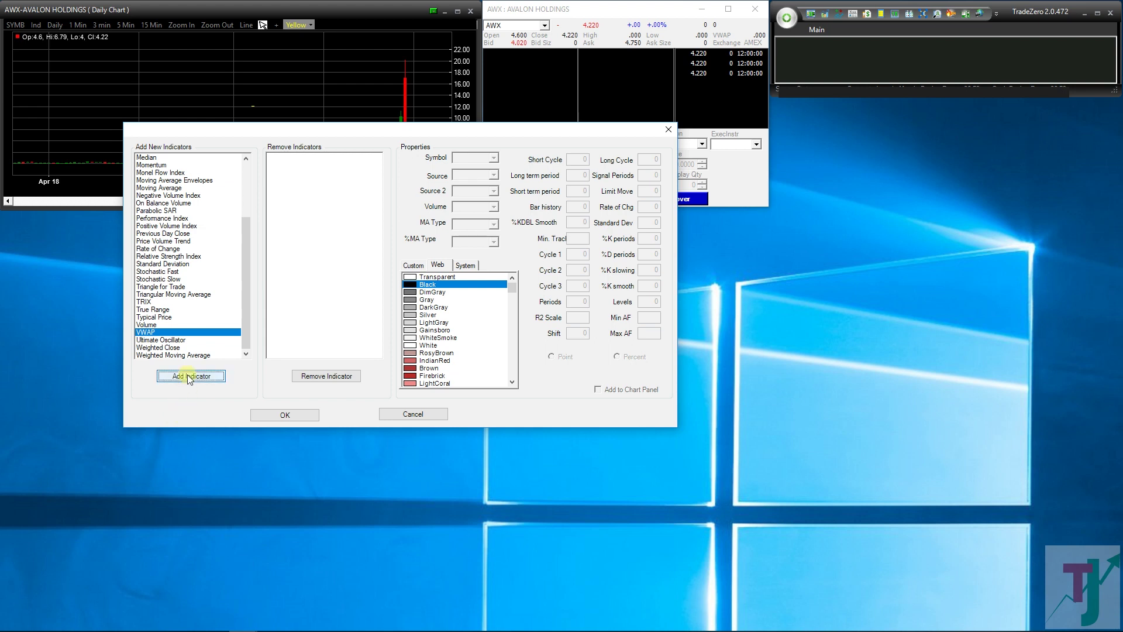
left_click(146, 325)
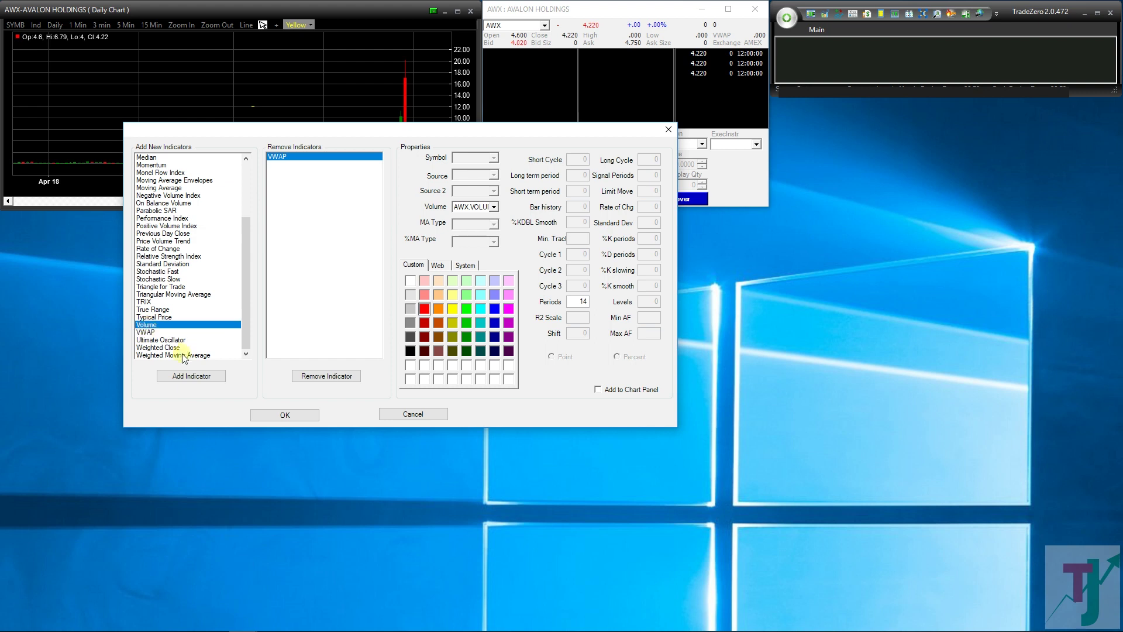
left_click(199, 377)
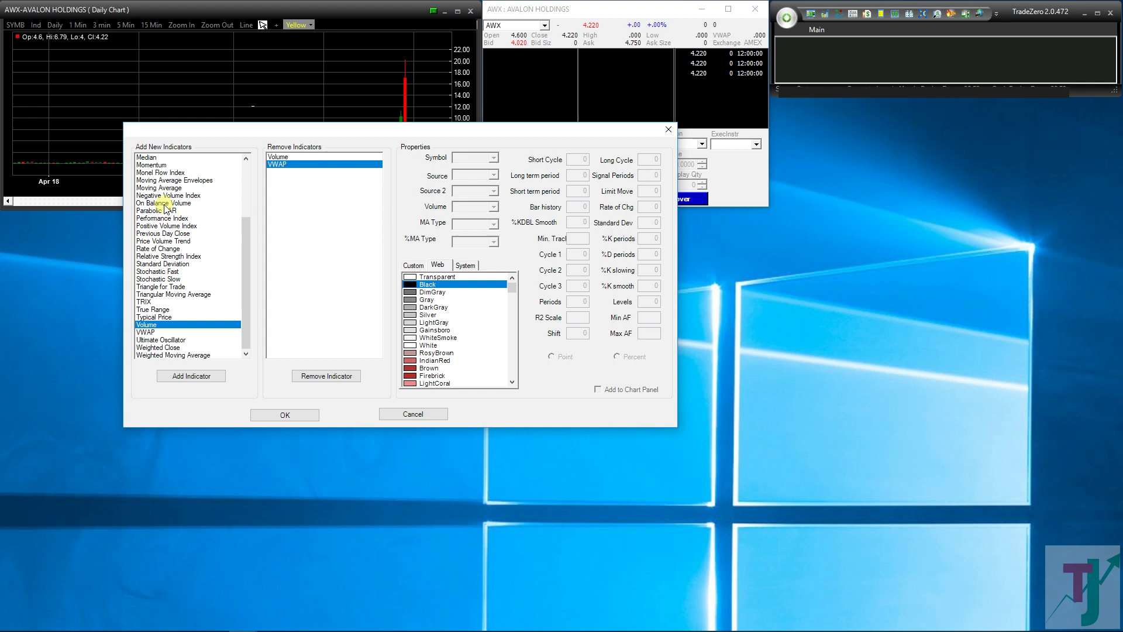
Step: Add two Moving Average indicators to the chart
left_click(166, 188)
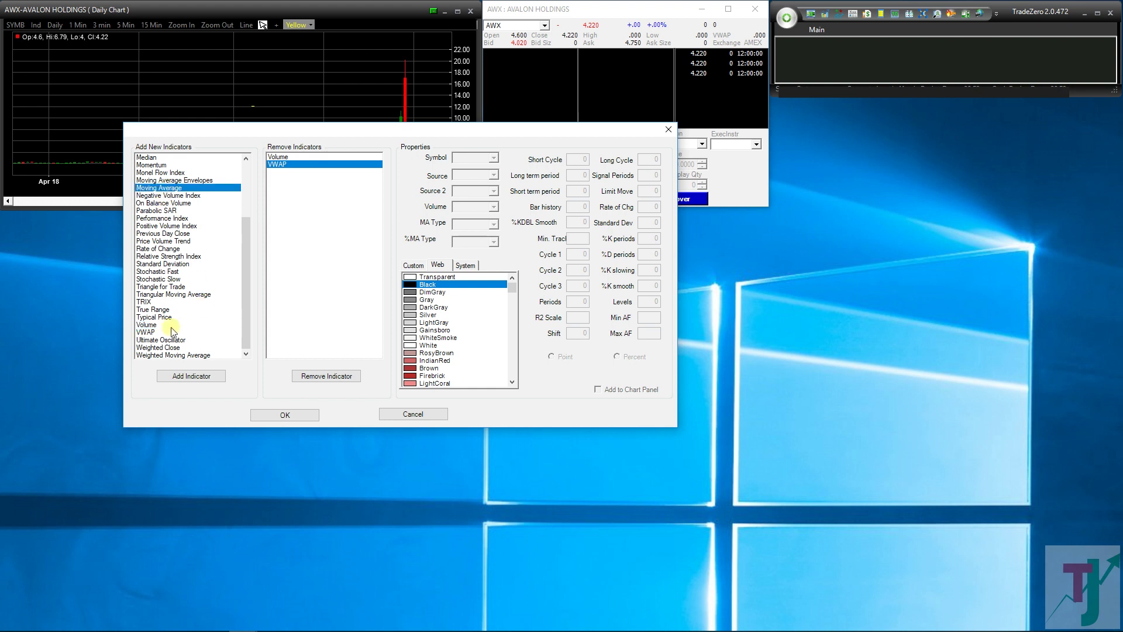
left_click(189, 376)
left_click(189, 376)
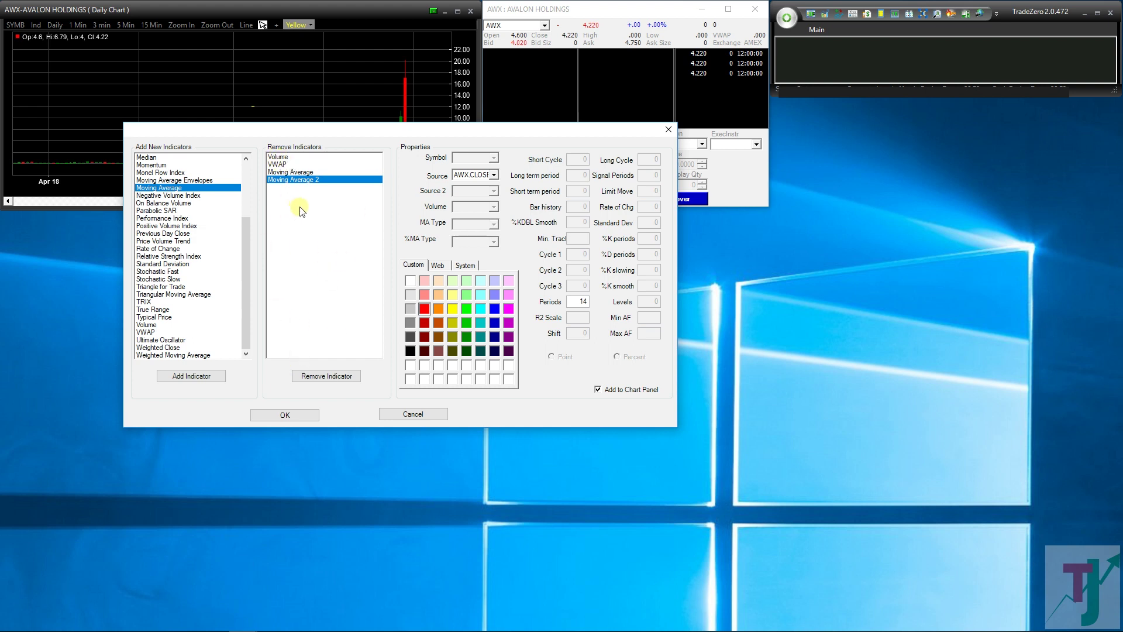
Step: Review the Volume and VWAP settings, then set the first Moving Average to 9 periods with a new colour
left_click(278, 157)
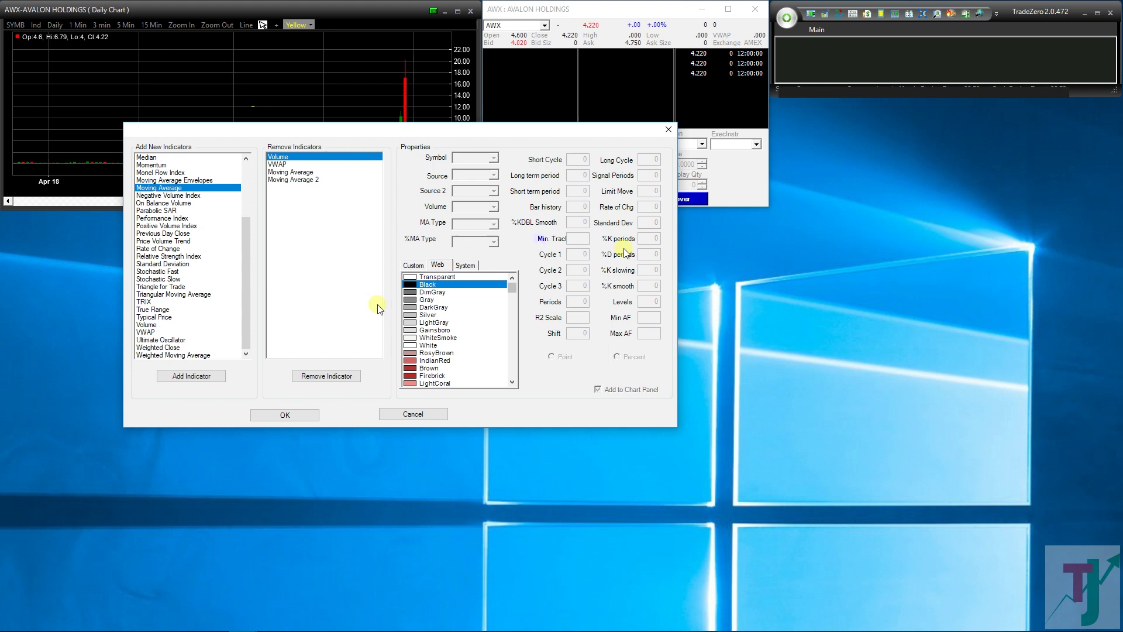
left_click(278, 164)
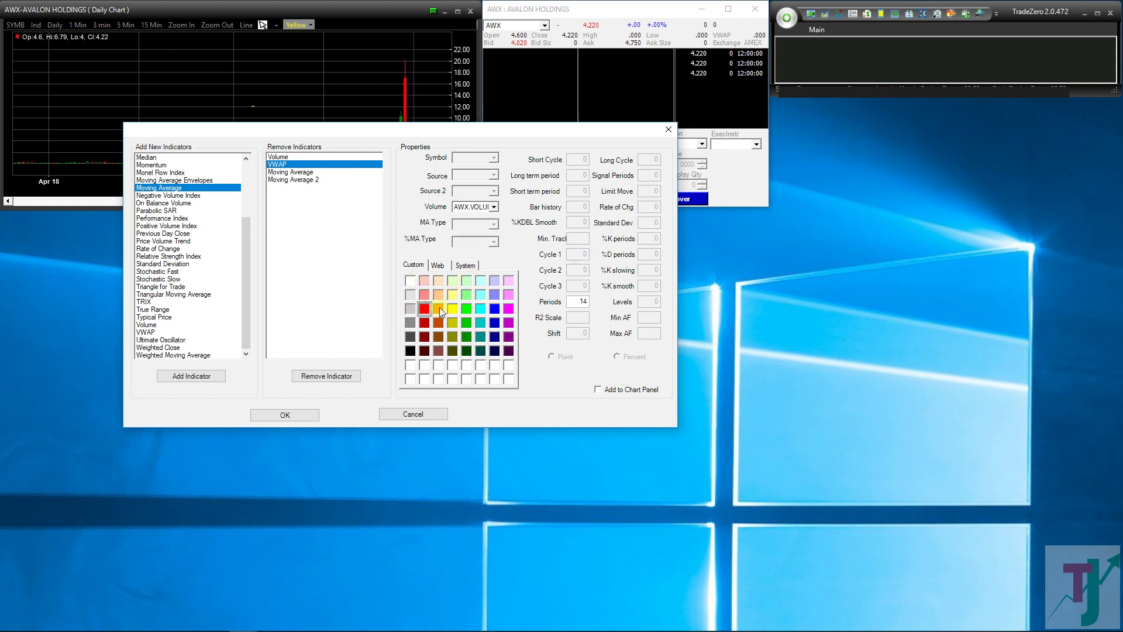
left_click(290, 173)
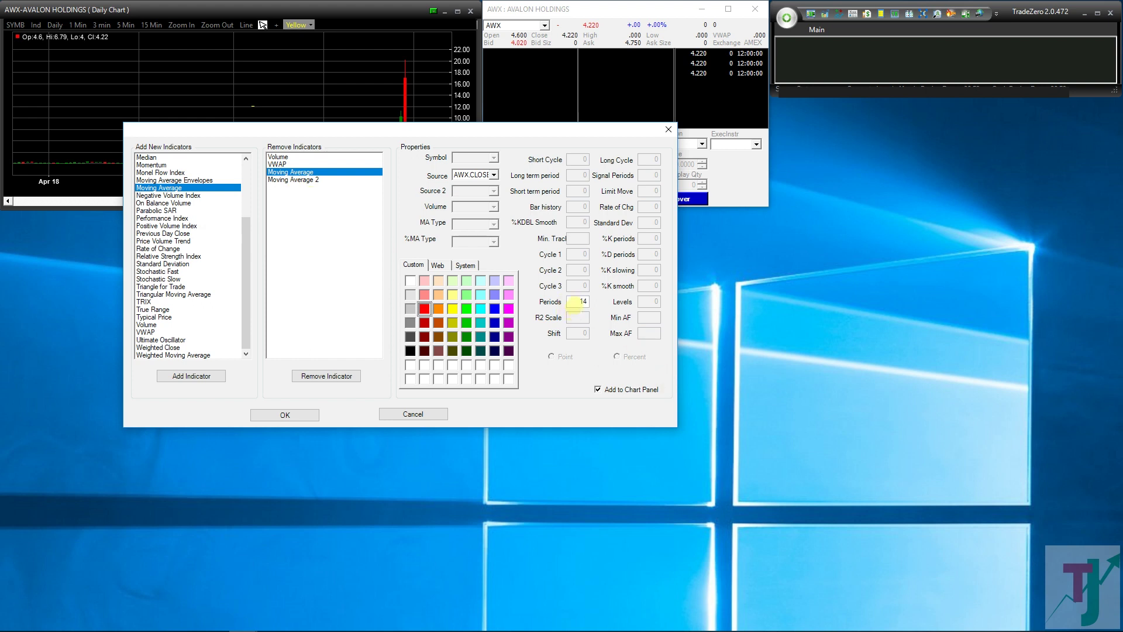
double_click(578, 302)
type("9")
left_click(480, 308)
Step: Give the second Moving Average 200 periods and a white line colour
left_click(307, 181)
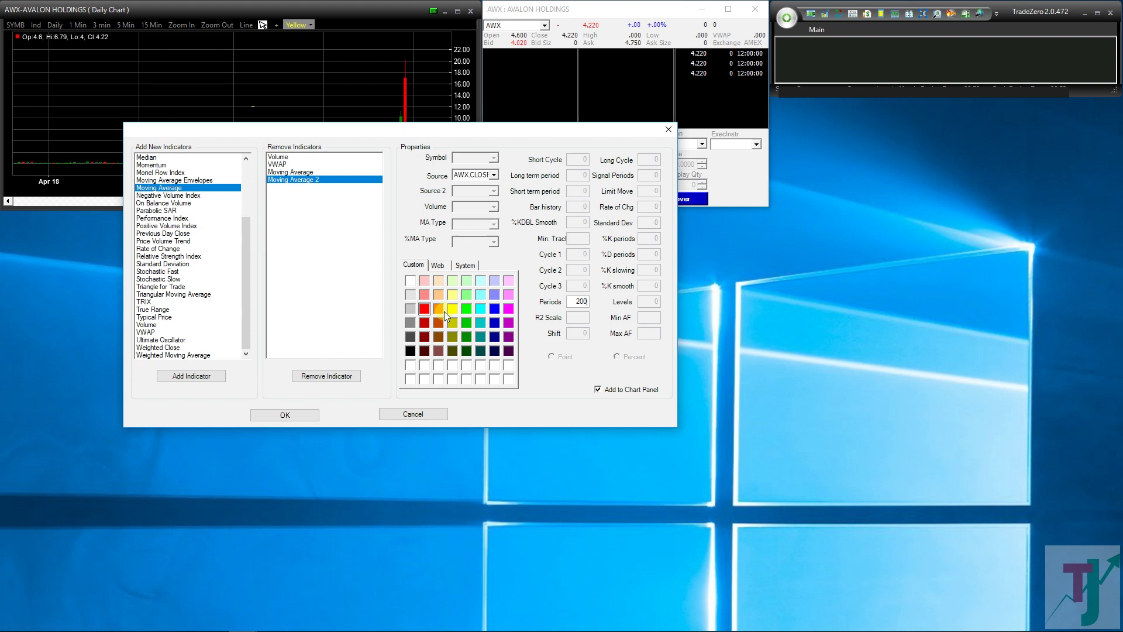
left_click(410, 284)
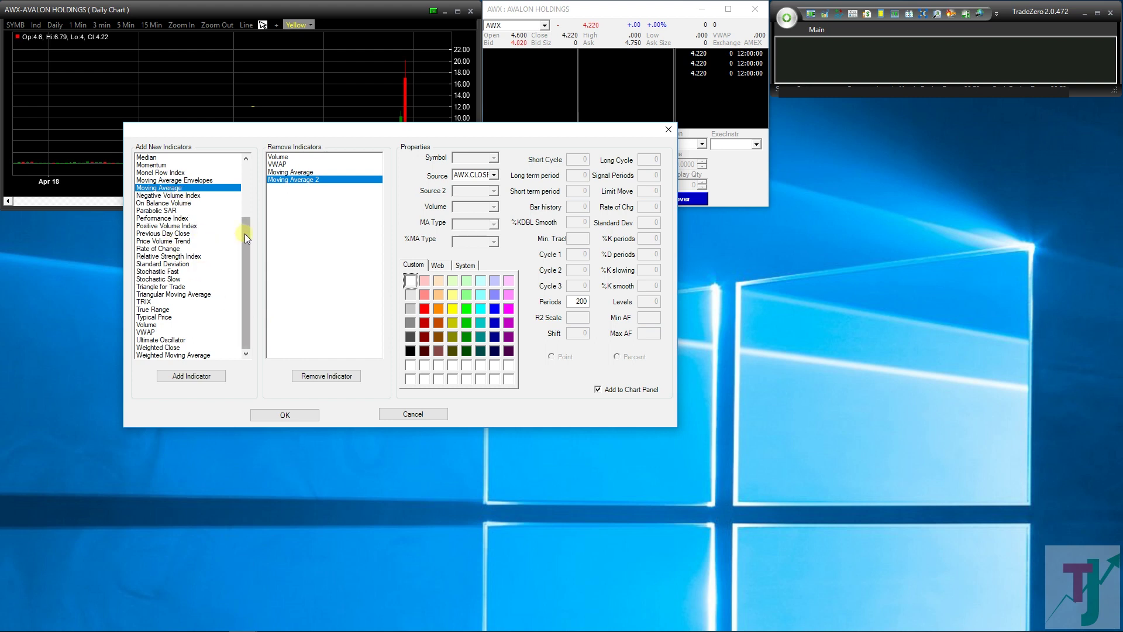
left_click_drag(244, 233, 253, 270)
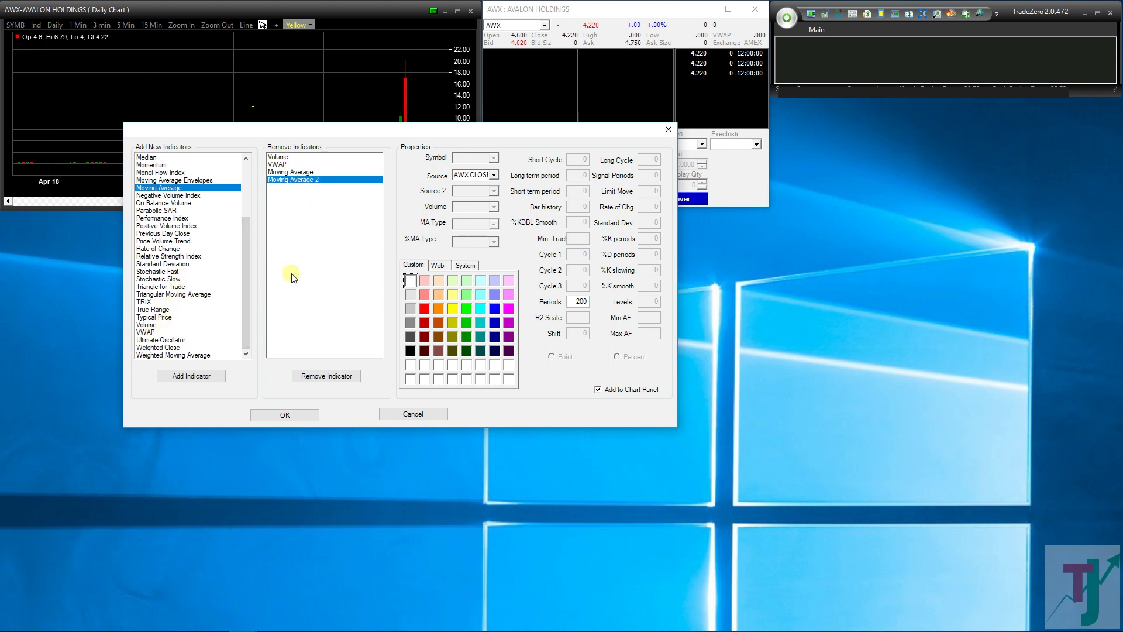
Step: Apply VWAP, SMA 9/200 and volume to AWX, then fit a new Level II and blank chart below
left_click(297, 416)
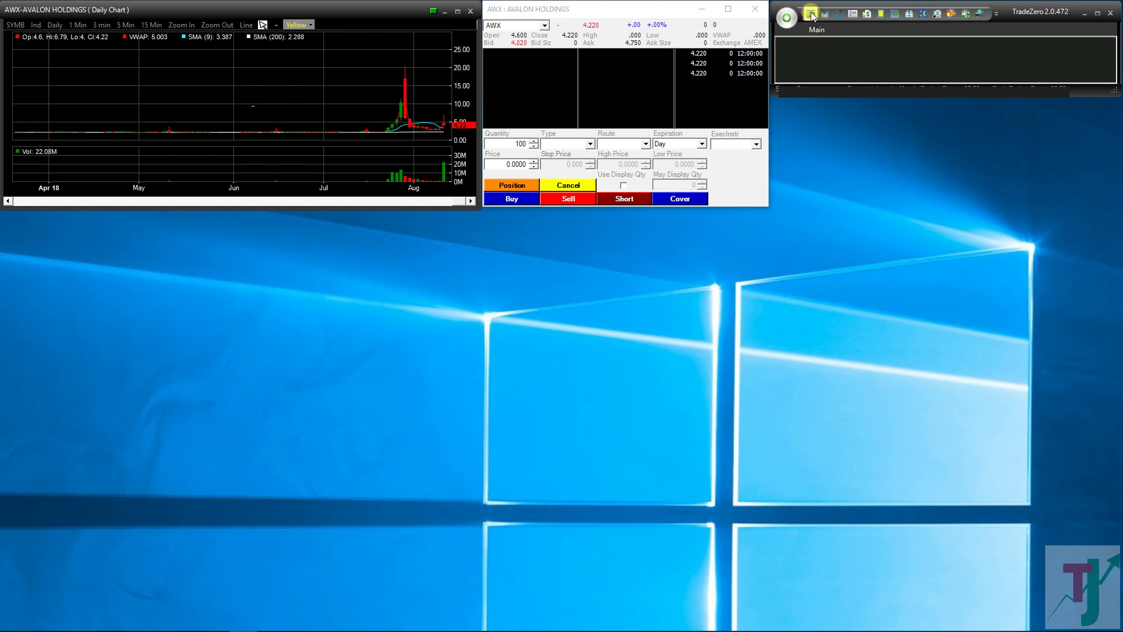
left_click_drag(829, 523, 584, 217)
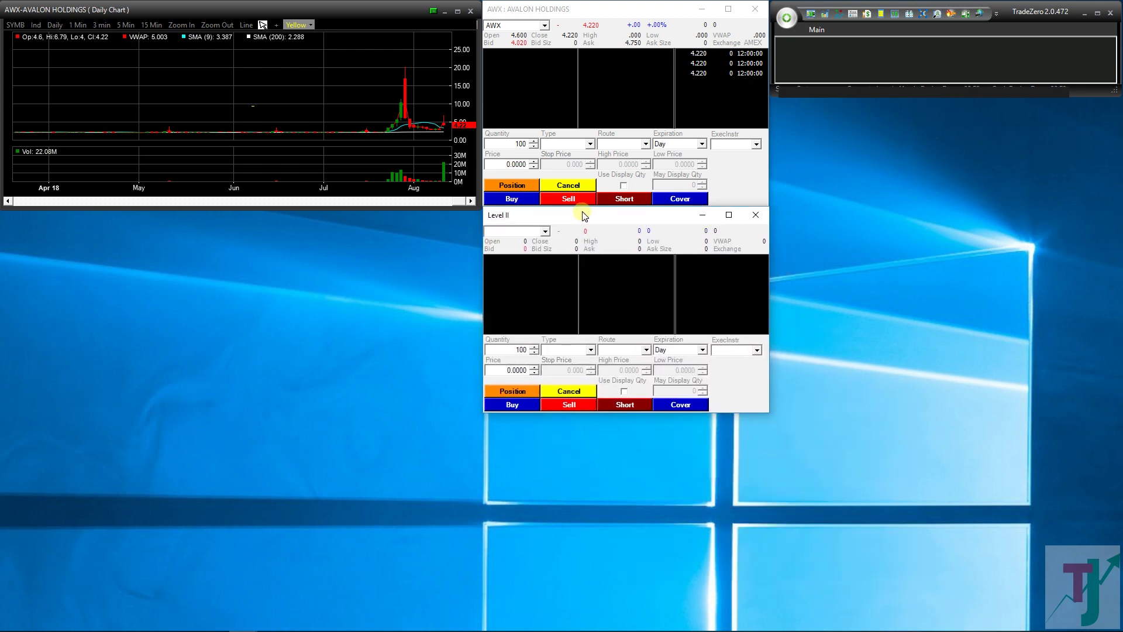
left_click(825, 14)
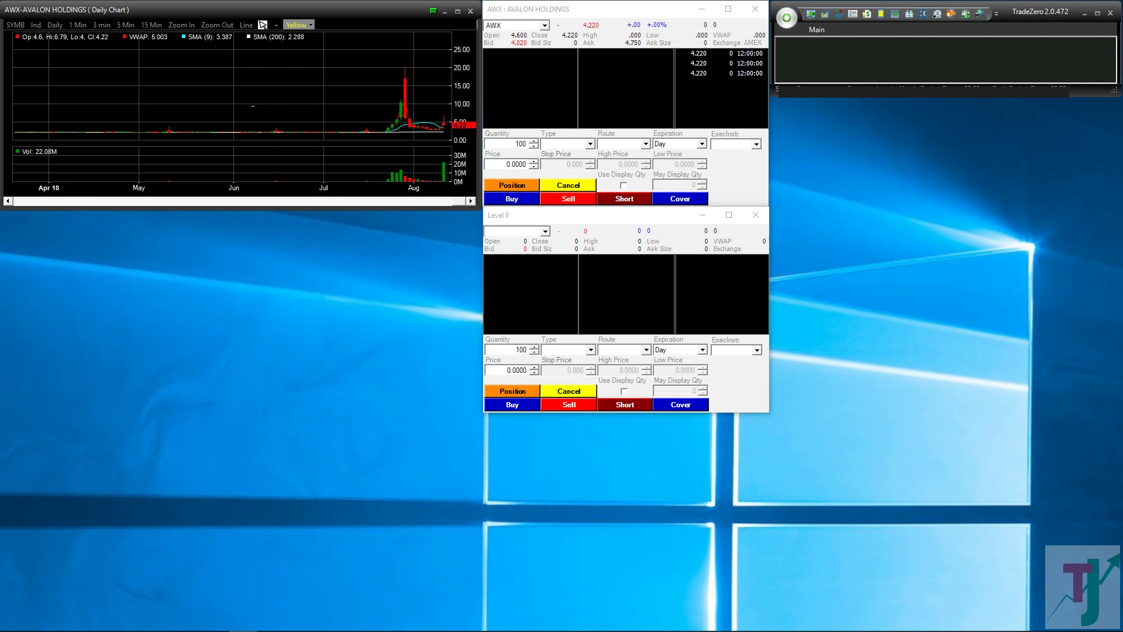
left_click_drag(446, 367, 188, 220)
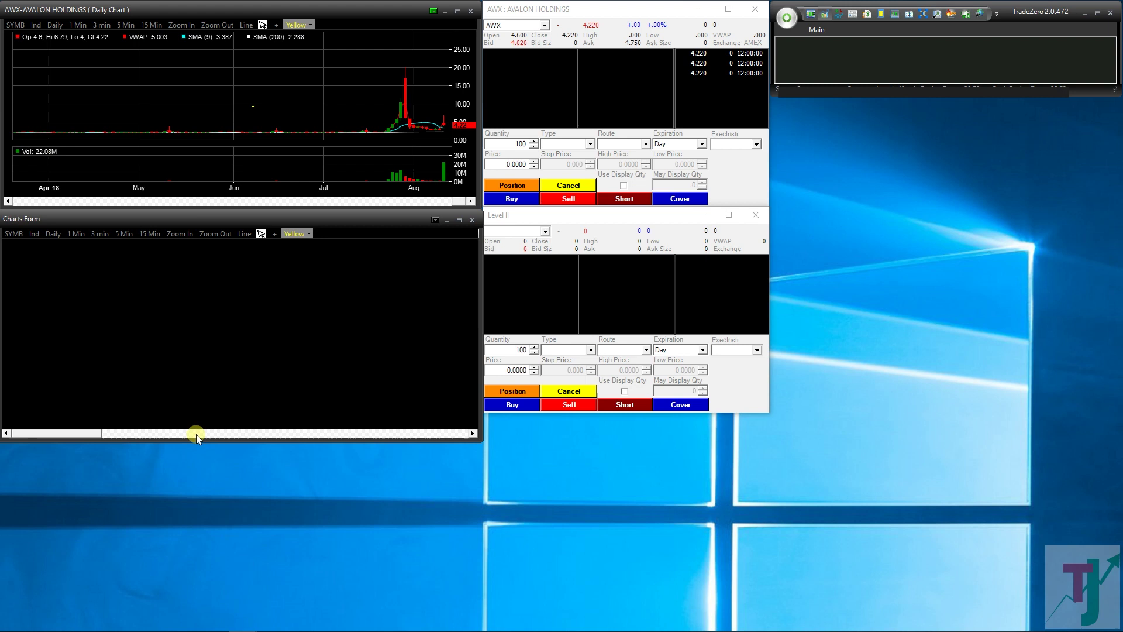
left_click_drag(198, 441, 200, 428)
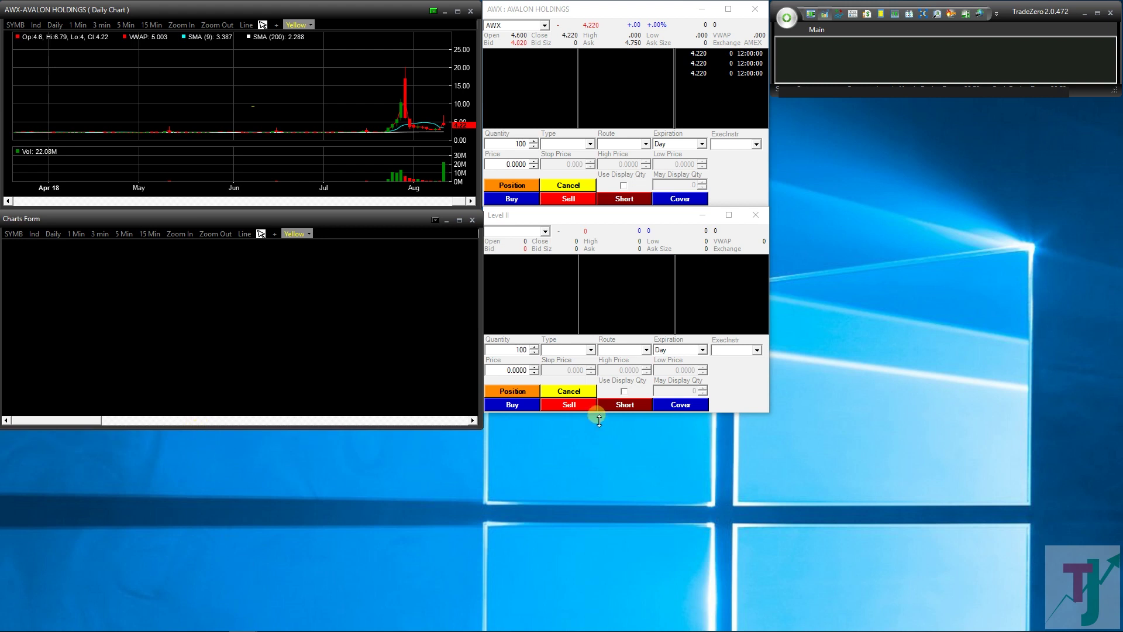
left_click_drag(595, 412, 602, 432)
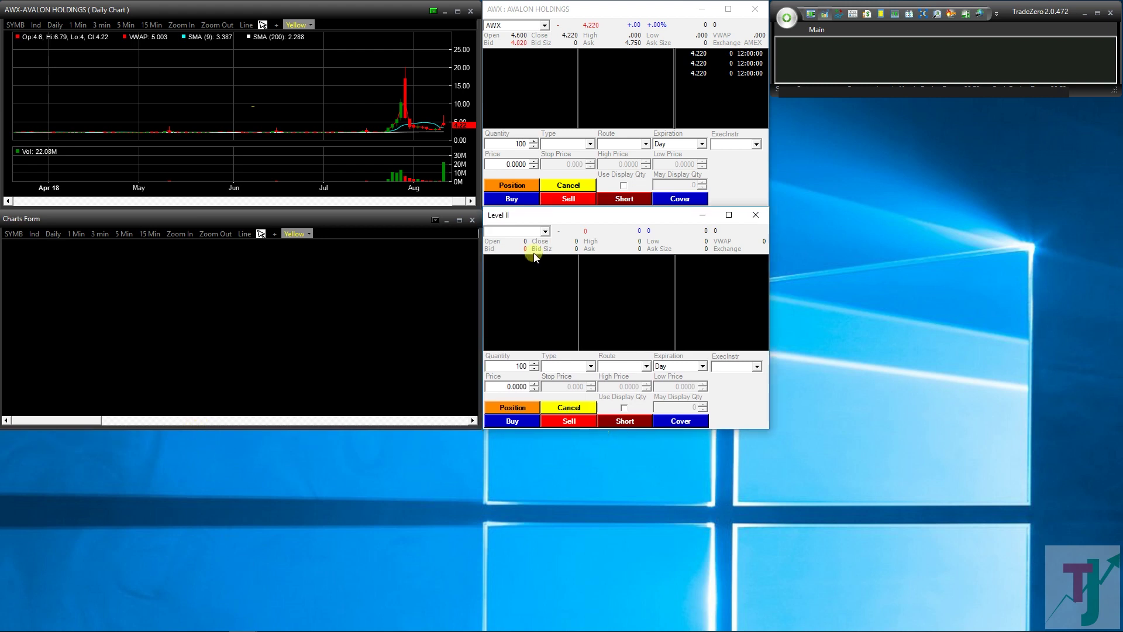
Step: Link the second Level II window to group B
right_click(678, 226)
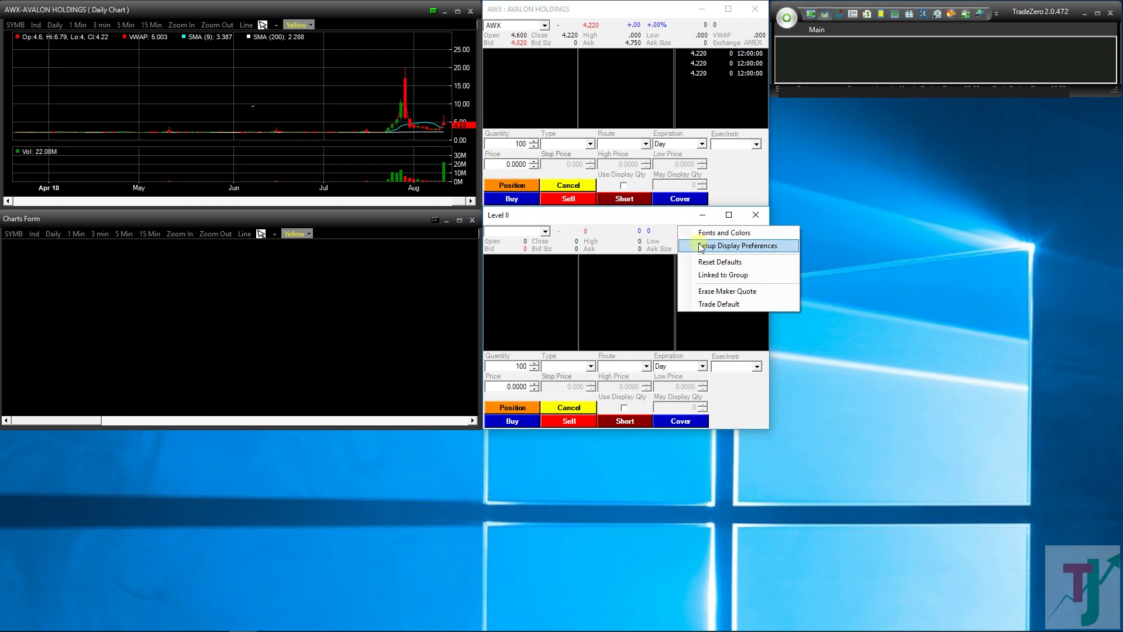
left_click(725, 277)
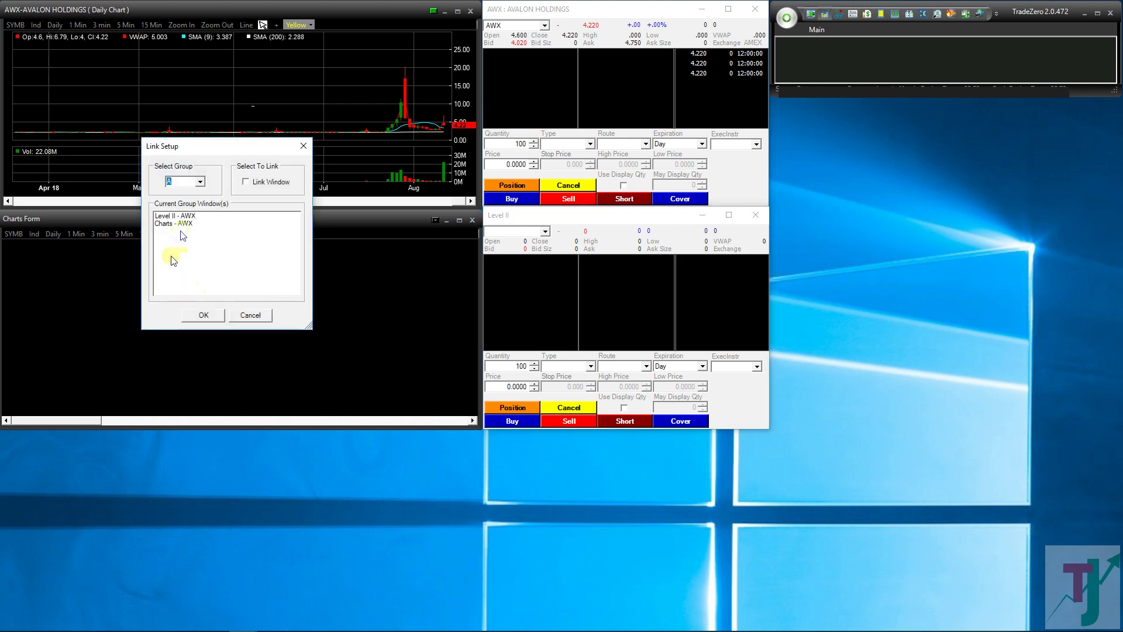
left_click(200, 182)
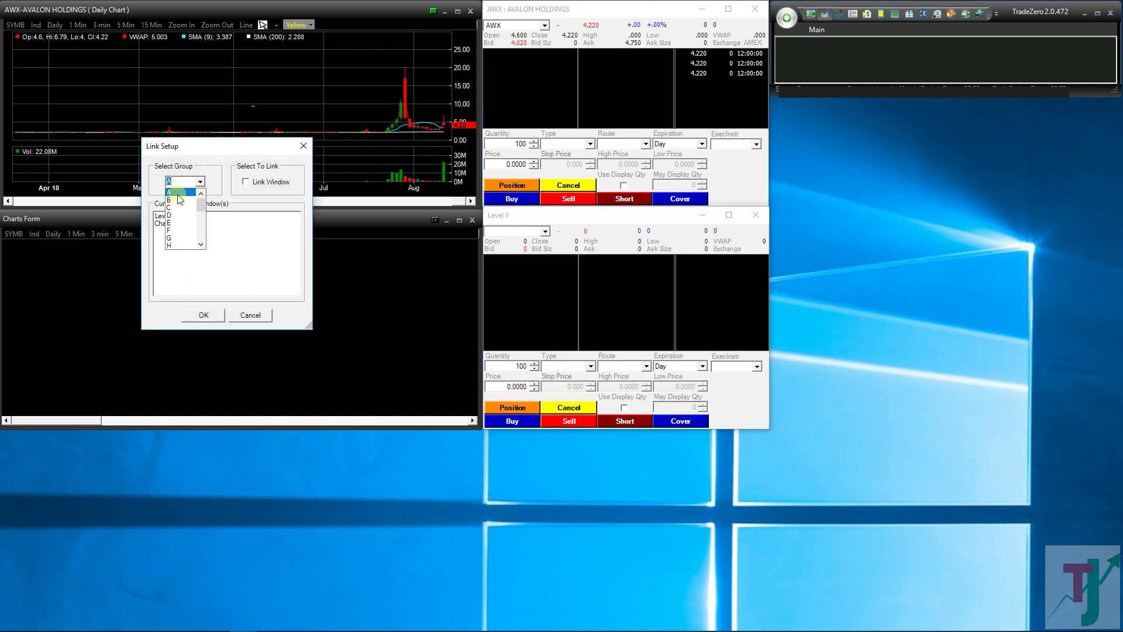
left_click(179, 201)
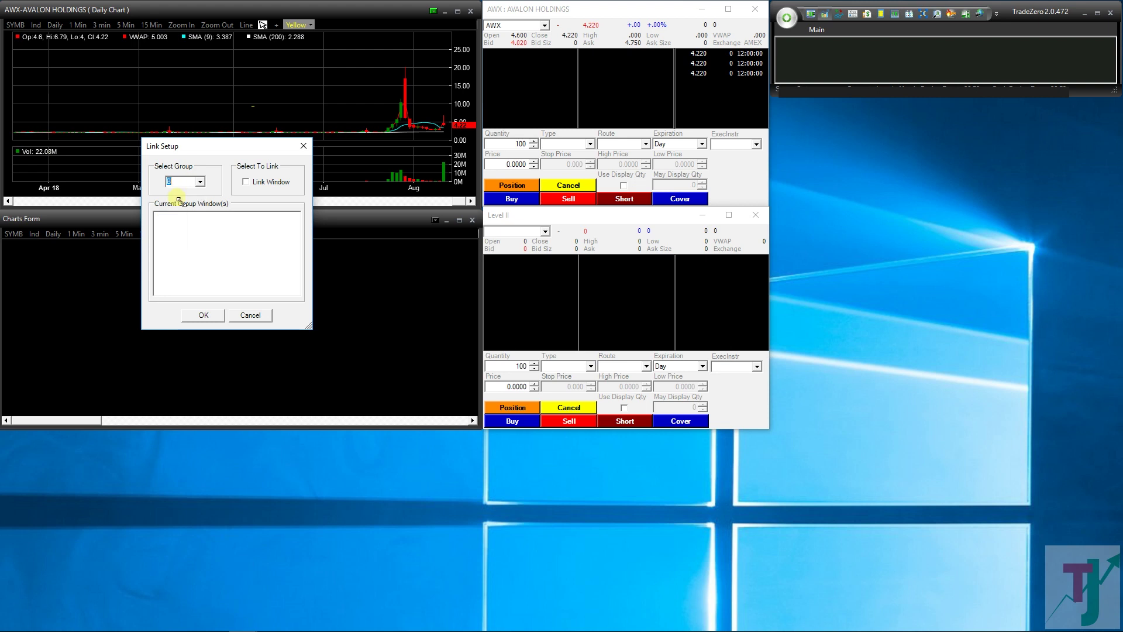
left_click(245, 183)
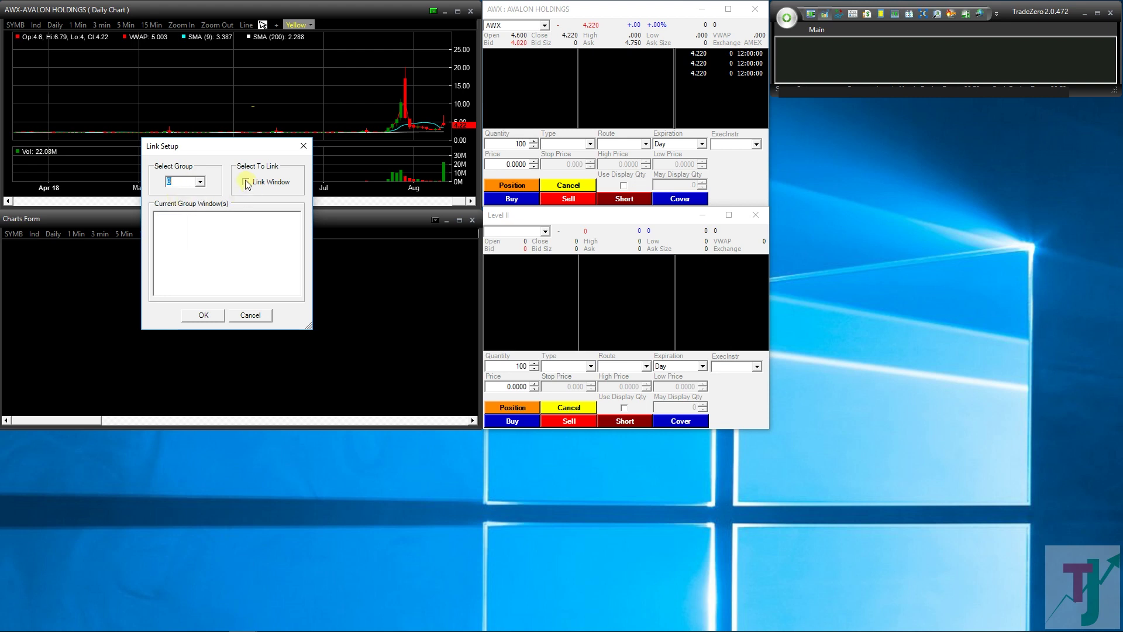
left_click(203, 315)
Step: Link the empty chart window to group B as well
right_click(266, 285)
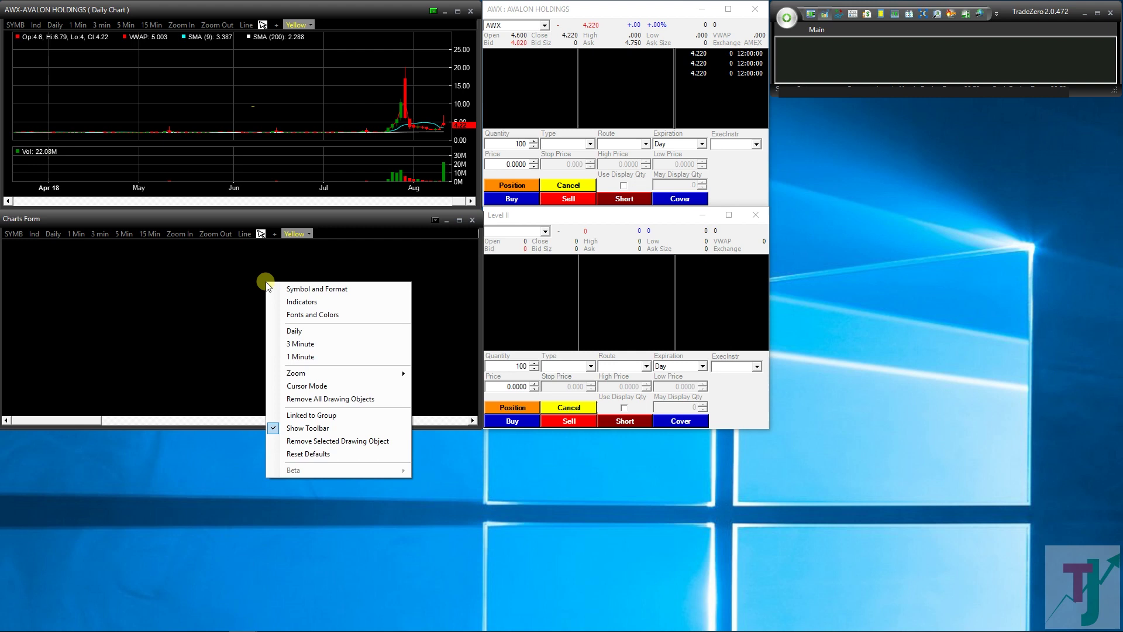
left_click(324, 415)
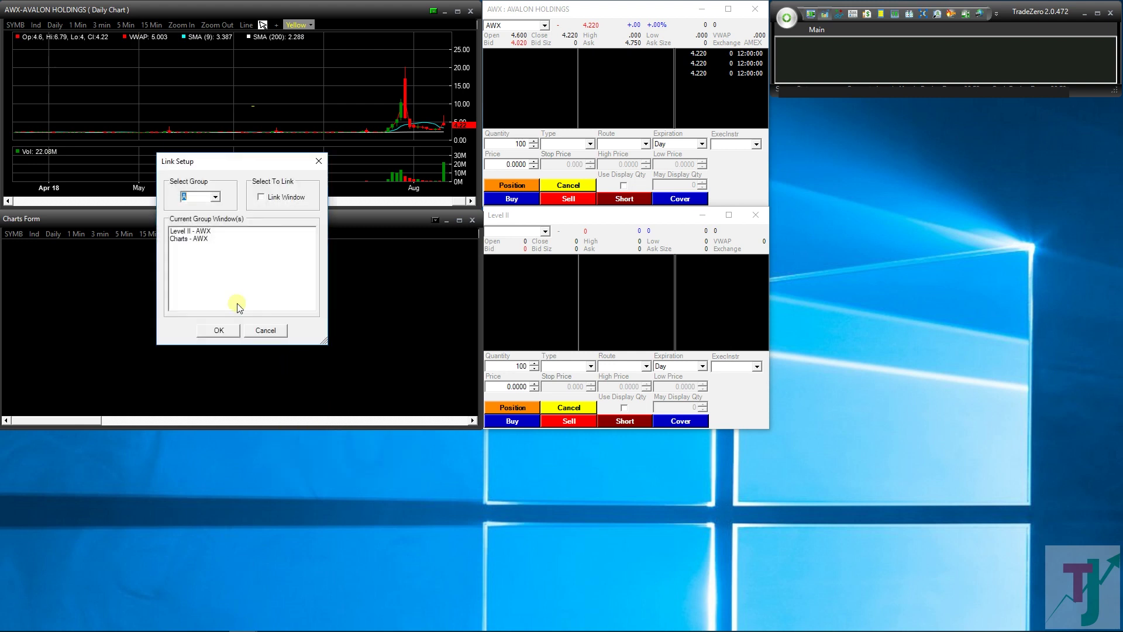
left_click(215, 197)
left_click(196, 215)
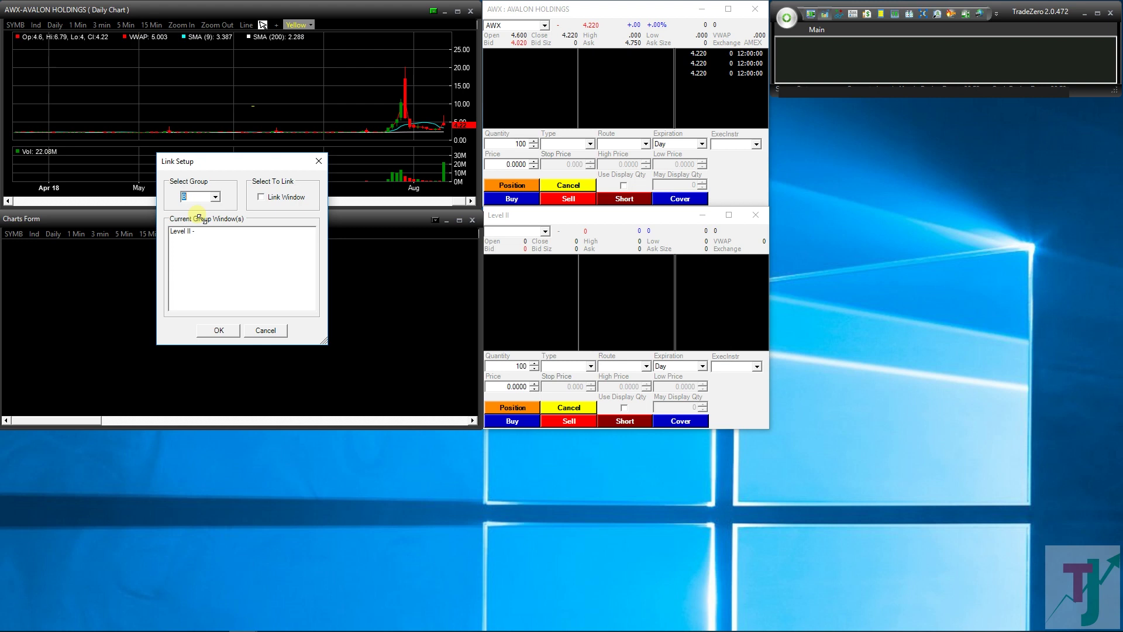
left_click(261, 197)
left_click(220, 329)
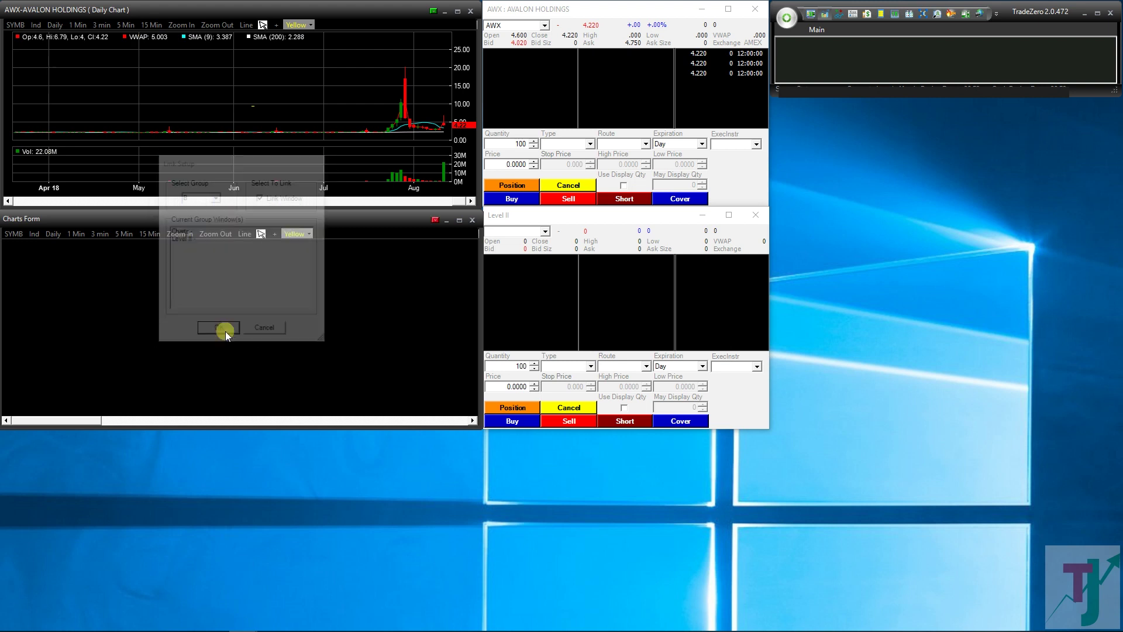
Step: Load TSLA into the Level II and its linked chart
left_click(538, 267)
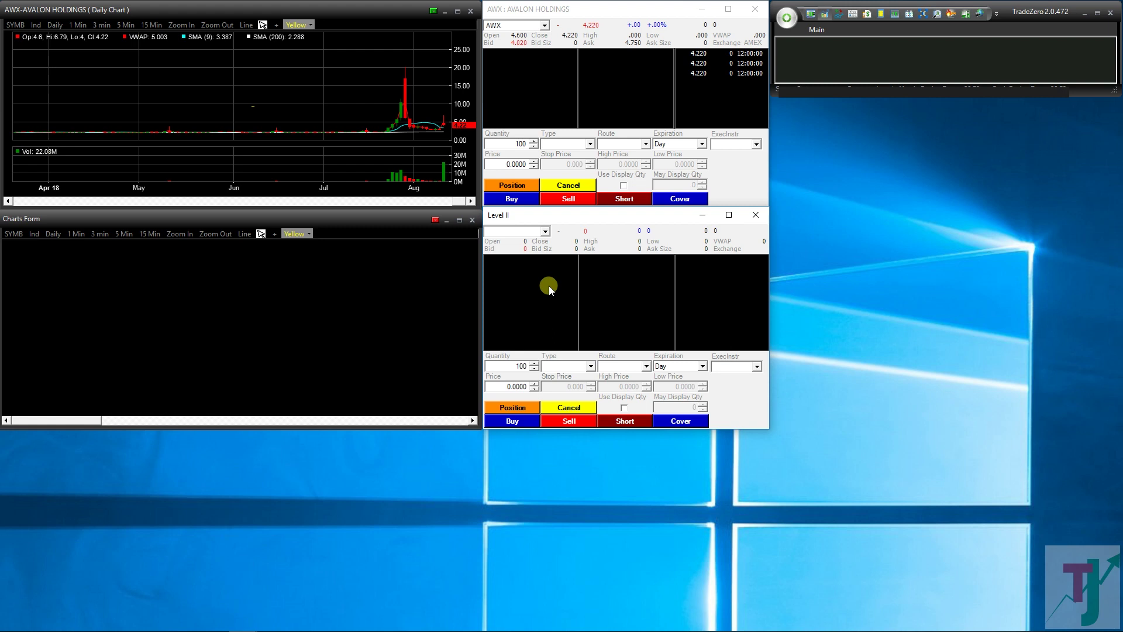
type("T")
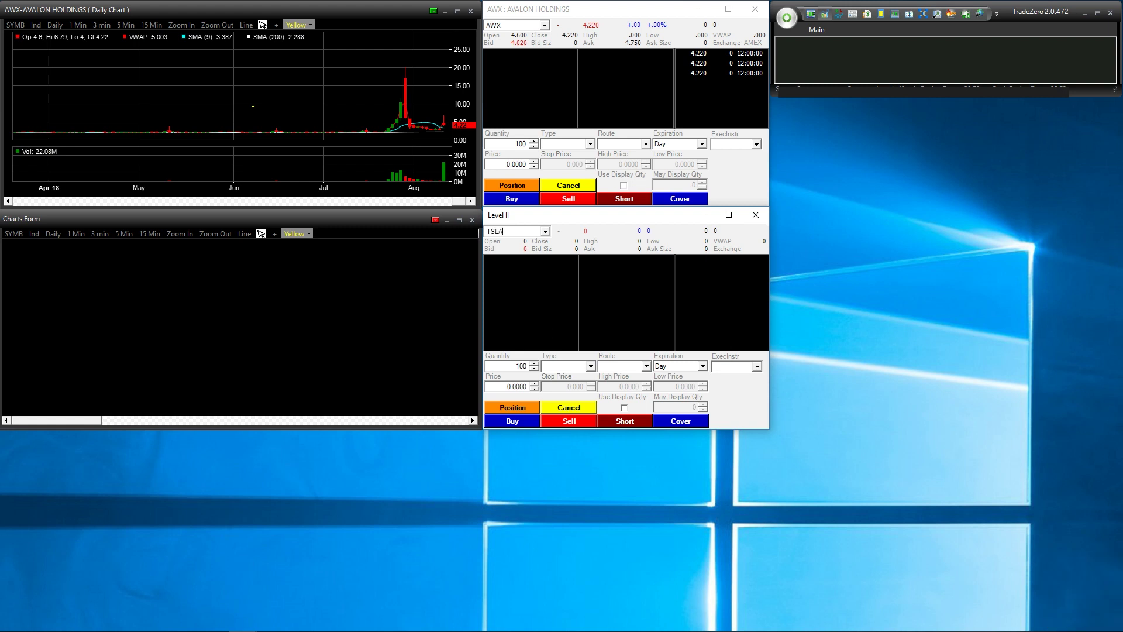
type("SLA")
key("Return")
left_click(548, 285)
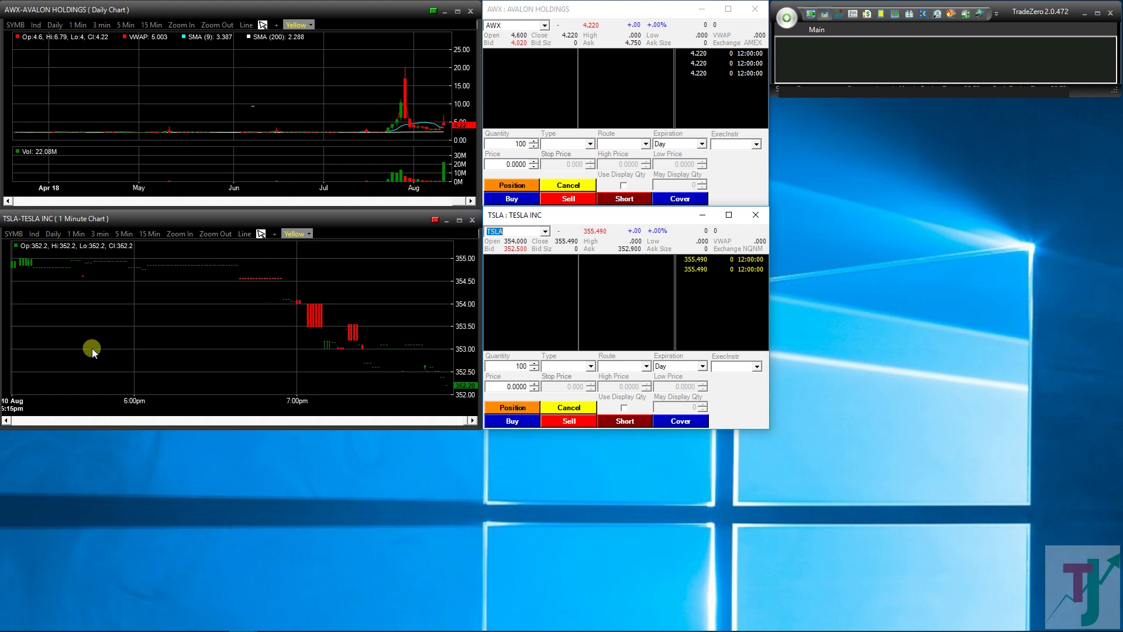
left_click(35, 236)
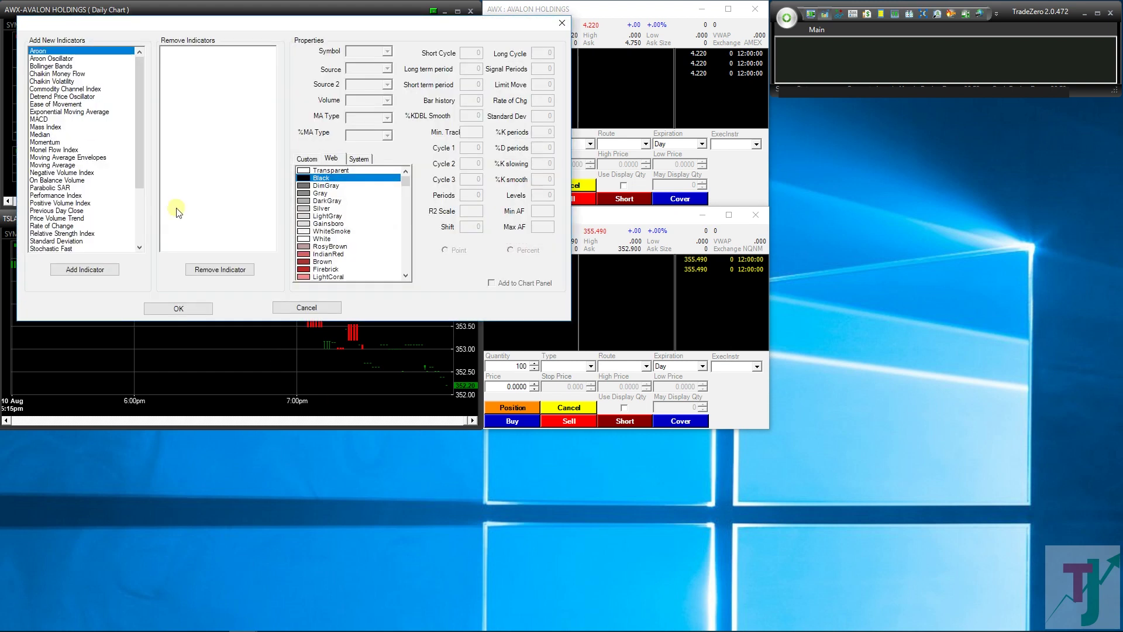
Step: Add VWAP, Volume and two Moving Averages to the TSLA chart's indicator list
left_click_drag(142, 103, 140, 180)
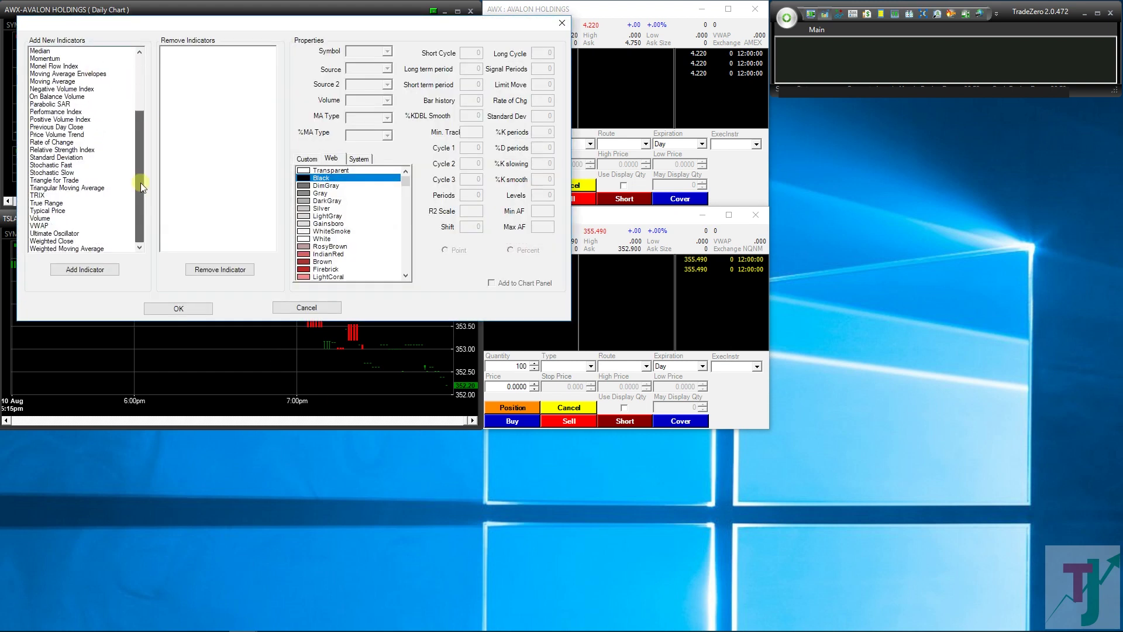
left_click(44, 225)
left_click(75, 269)
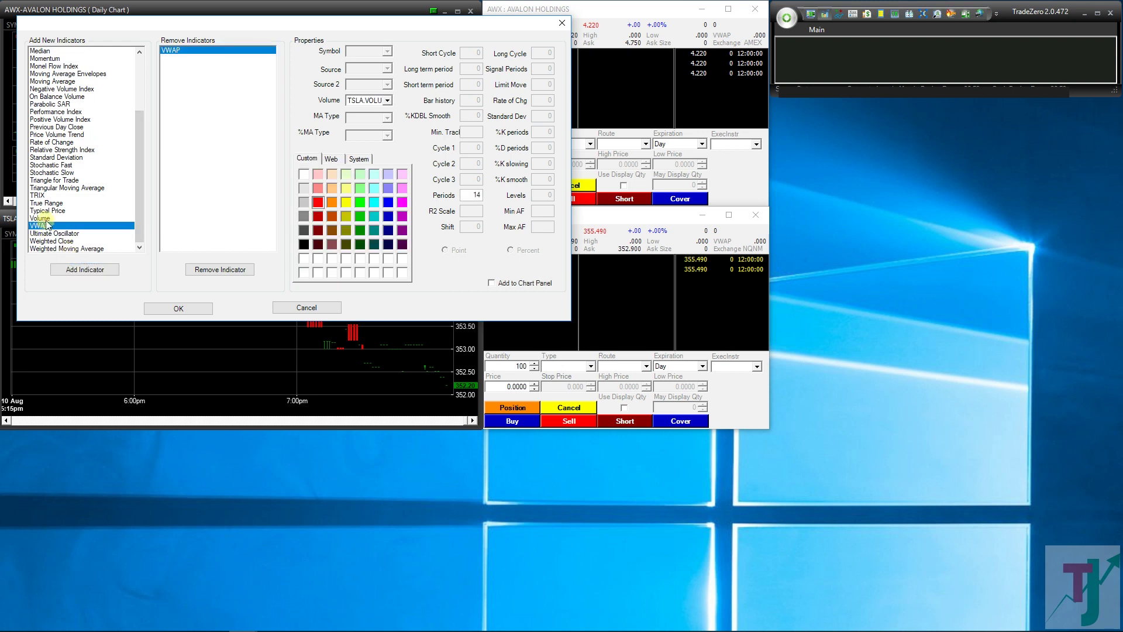
left_click(40, 218)
left_click(73, 269)
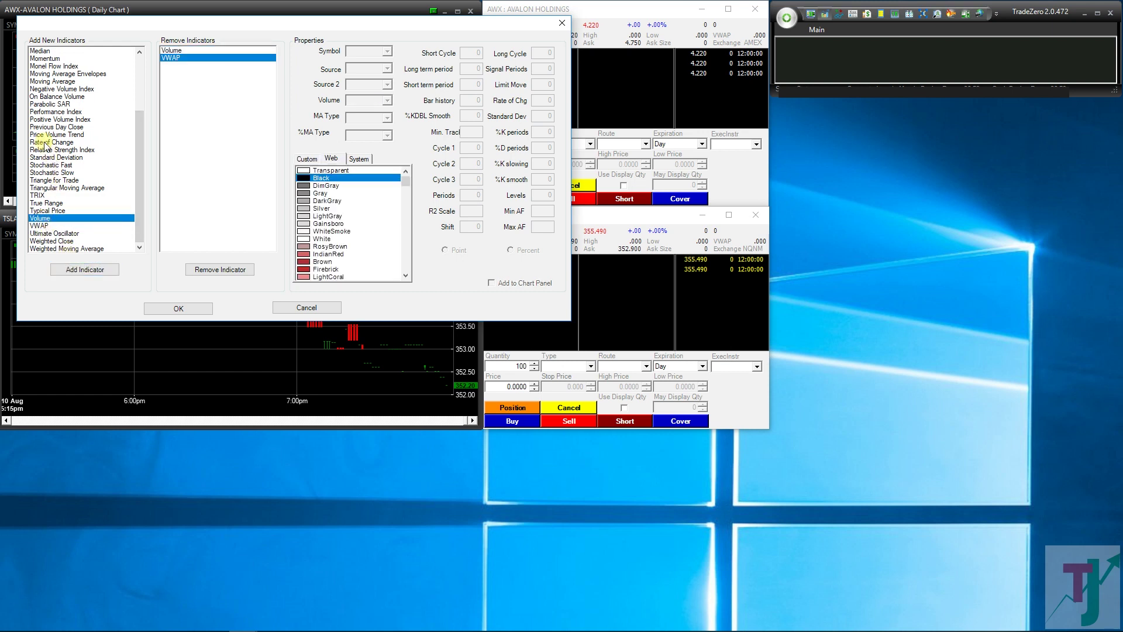
left_click(52, 81)
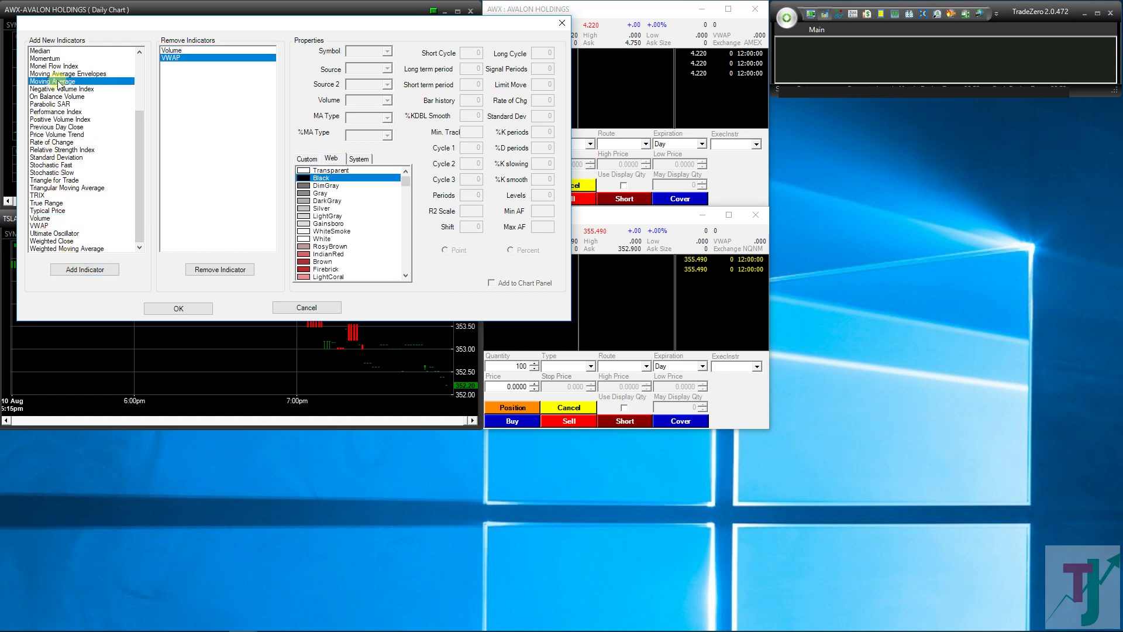
left_click(89, 270)
left_click(89, 270)
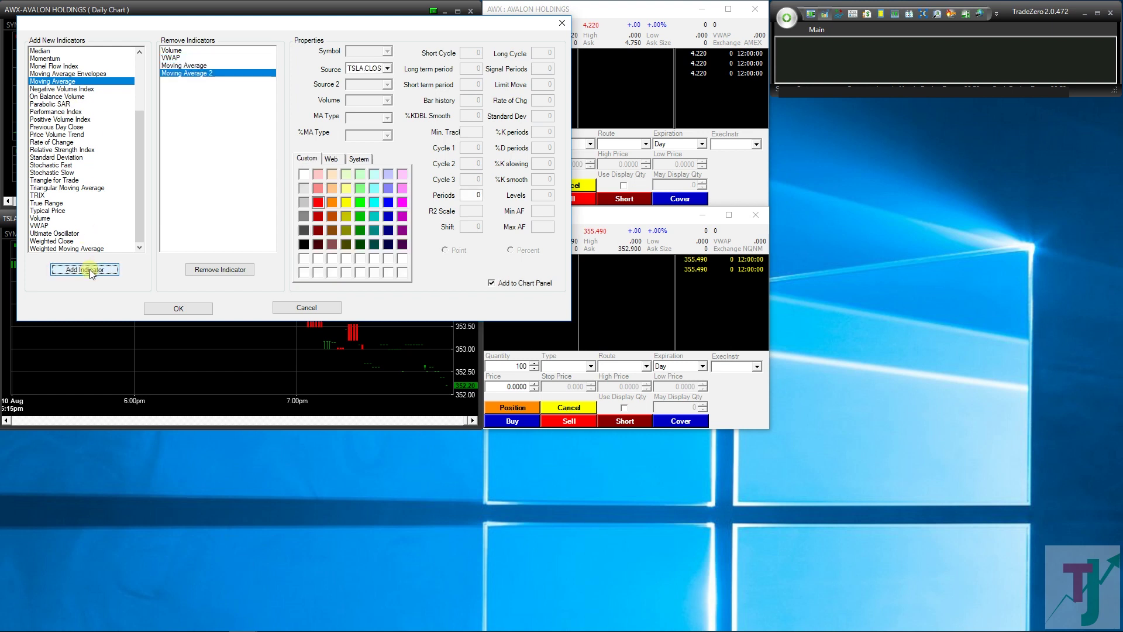
Step: Set the averages to 9 periods (light green) and 200 periods, then apply them
left_click(176, 66)
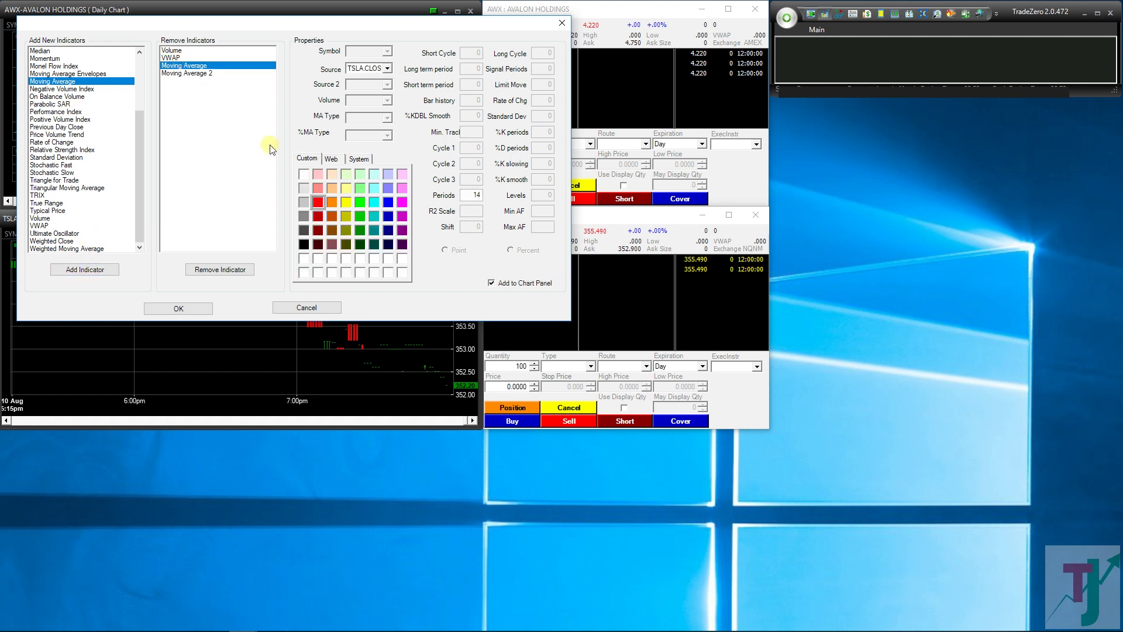
double_click(477, 194)
type("9")
left_click(373, 203)
left_click(208, 73)
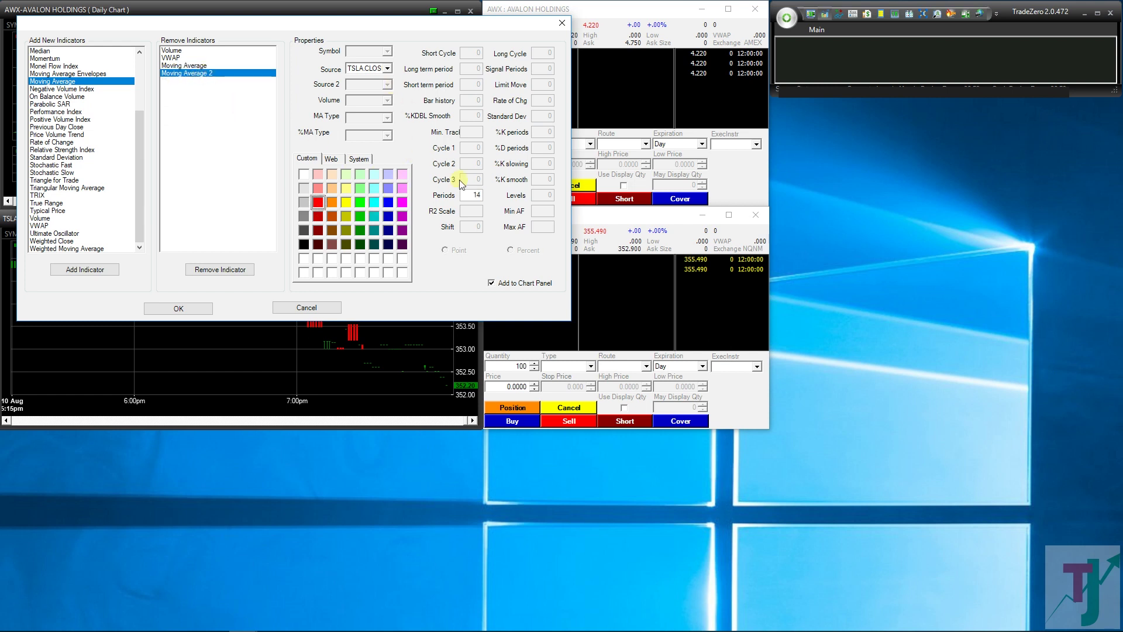
left_click_drag(462, 195, 496, 195)
type("200")
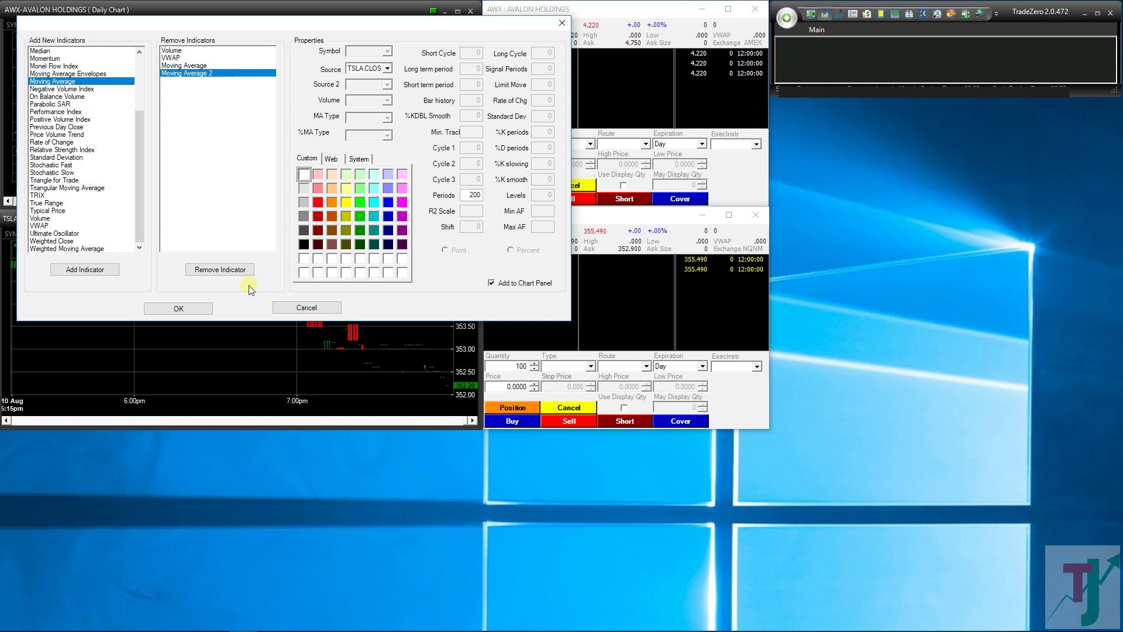
left_click(200, 309)
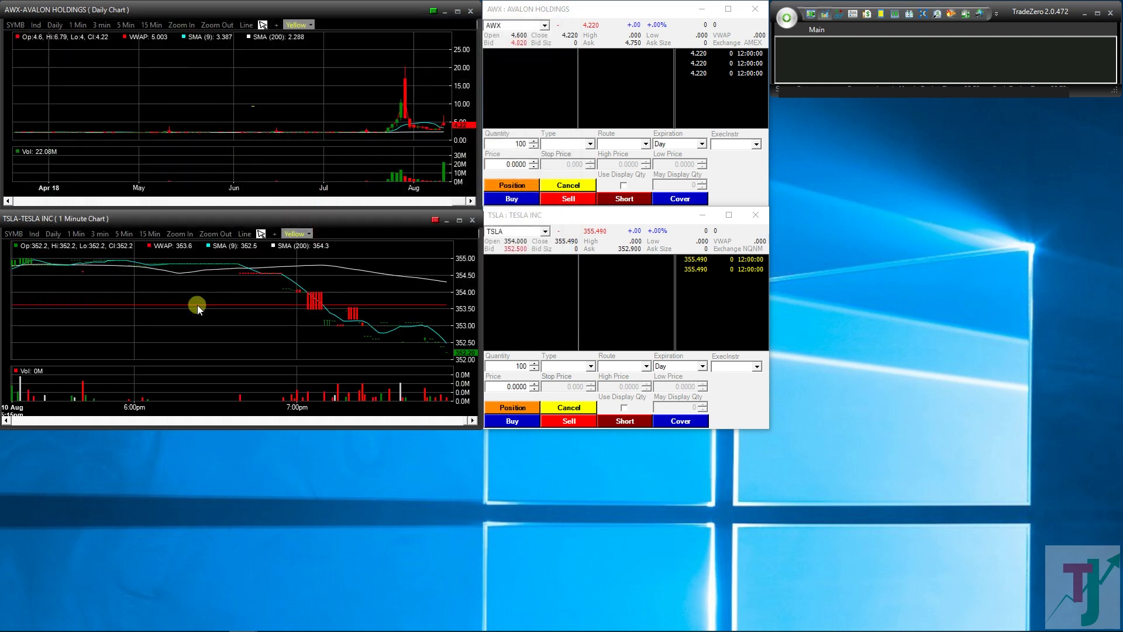
Step: Switch the TSLA chart to daily bars and link the third Level II to group C
left_click(53, 235)
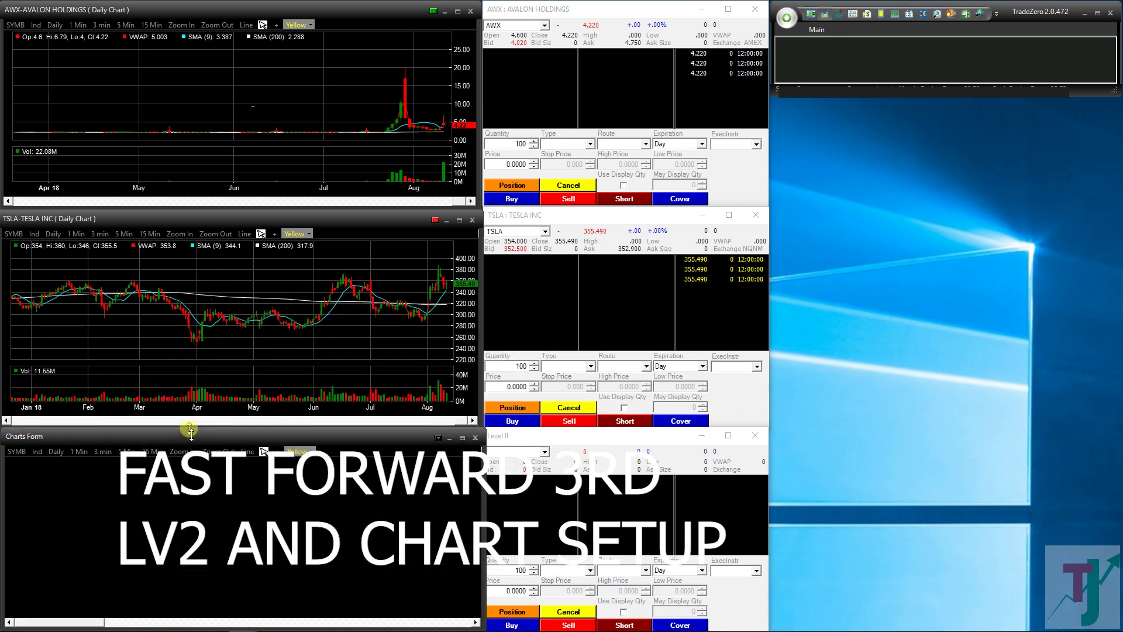
right_click(688, 460)
left_click(731, 507)
left_click(90, 63)
left_click(74, 82)
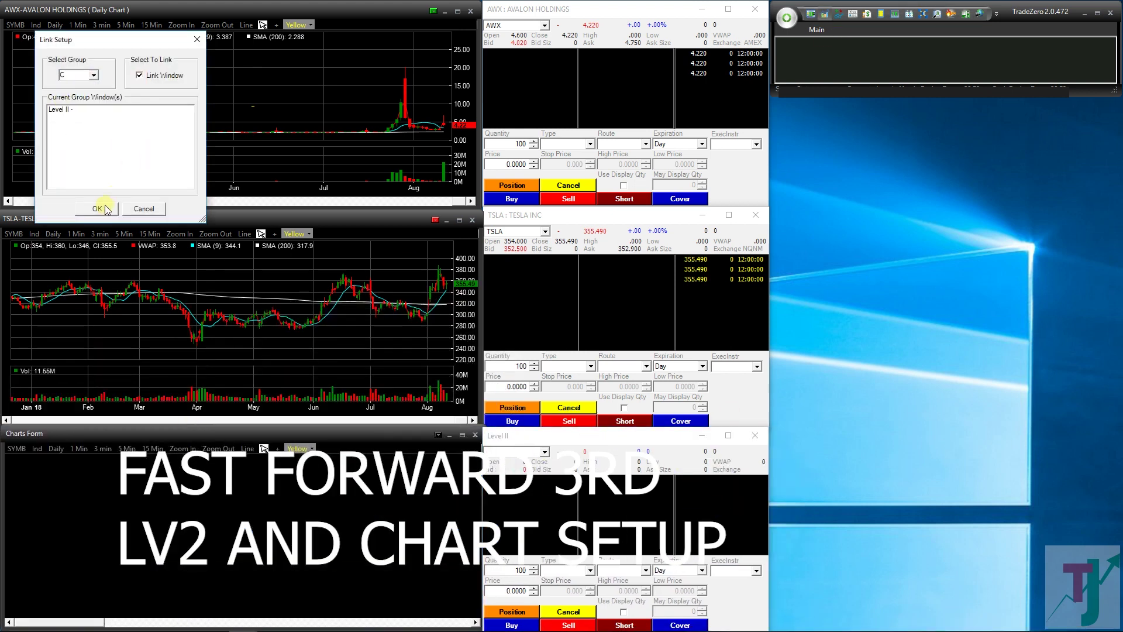
left_click(95, 206)
Step: Link the new chart to group C and load AAPL into it and the Level II
right_click(360, 434)
left_click(441, 568)
left_click(89, 89)
left_click(87, 111)
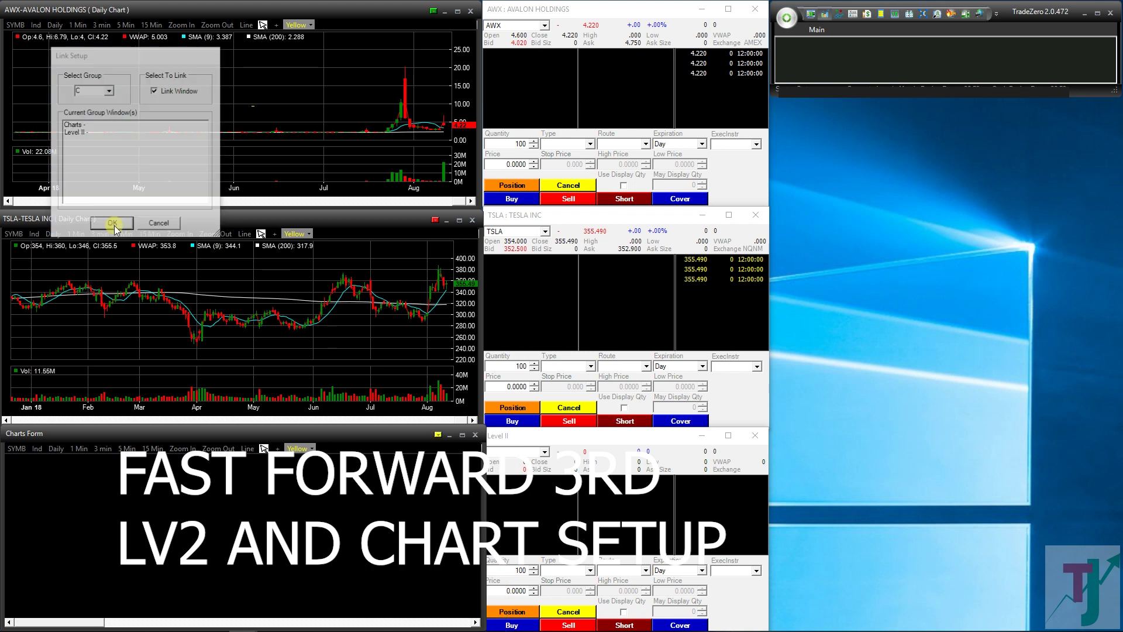
left_click(113, 220)
left_click(515, 452)
type("AAPL")
key("Return")
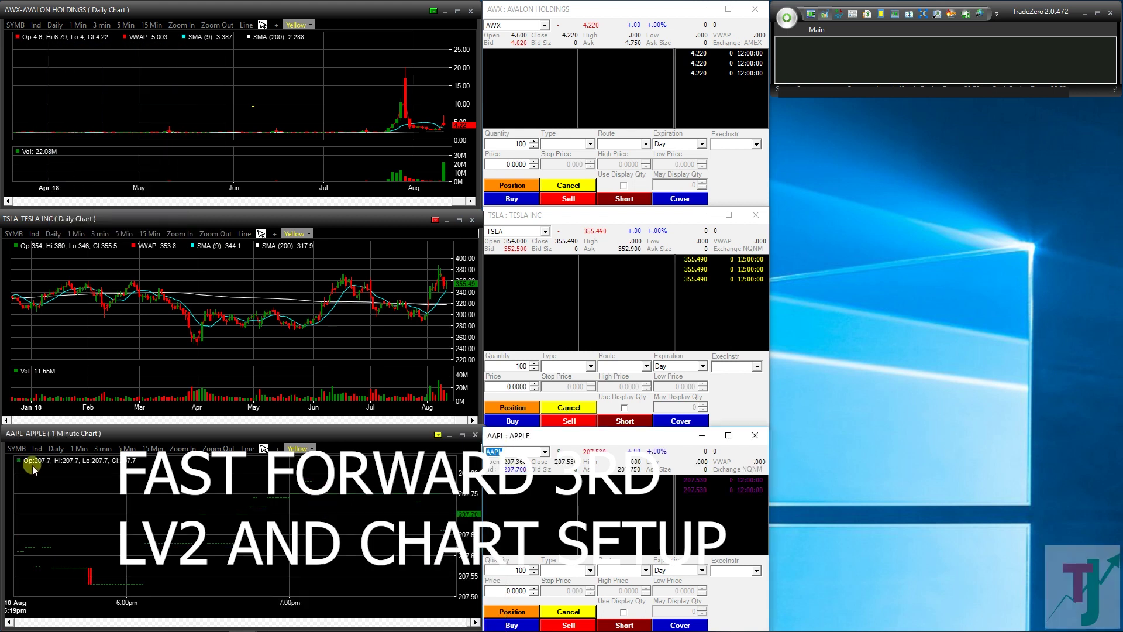
Step: Add VWAP, Volume and 200-period and cyan Moving Averages to the AAPL chart
left_click(35, 448)
left_click(100, 263)
left_click(130, 315)
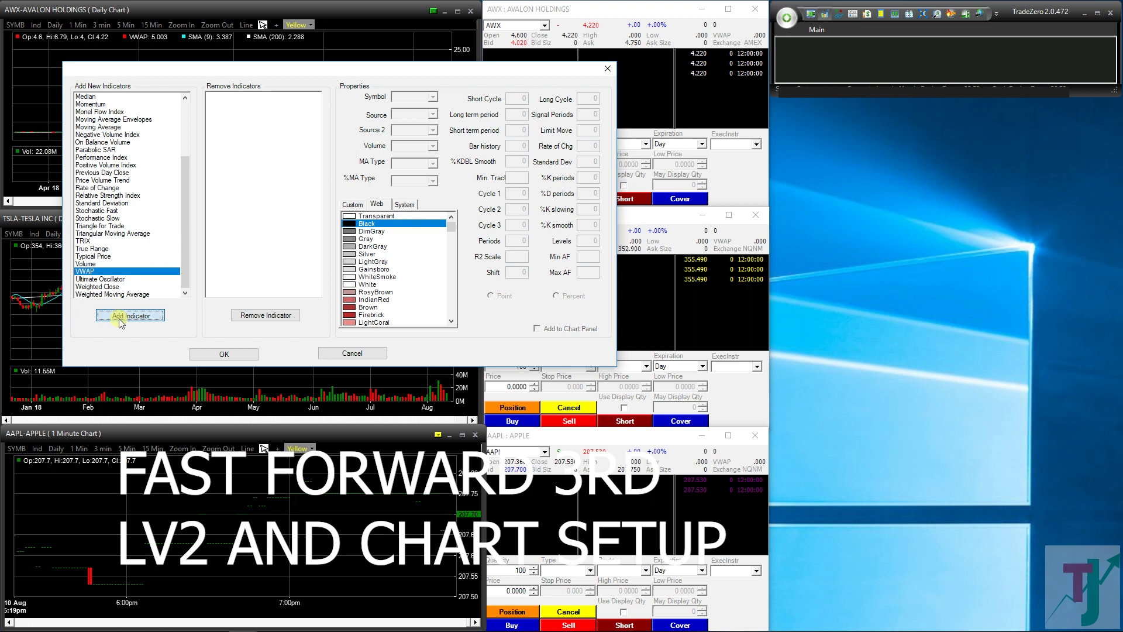
double_click(98, 127)
double_click(104, 127)
double_click(517, 240)
type("200")
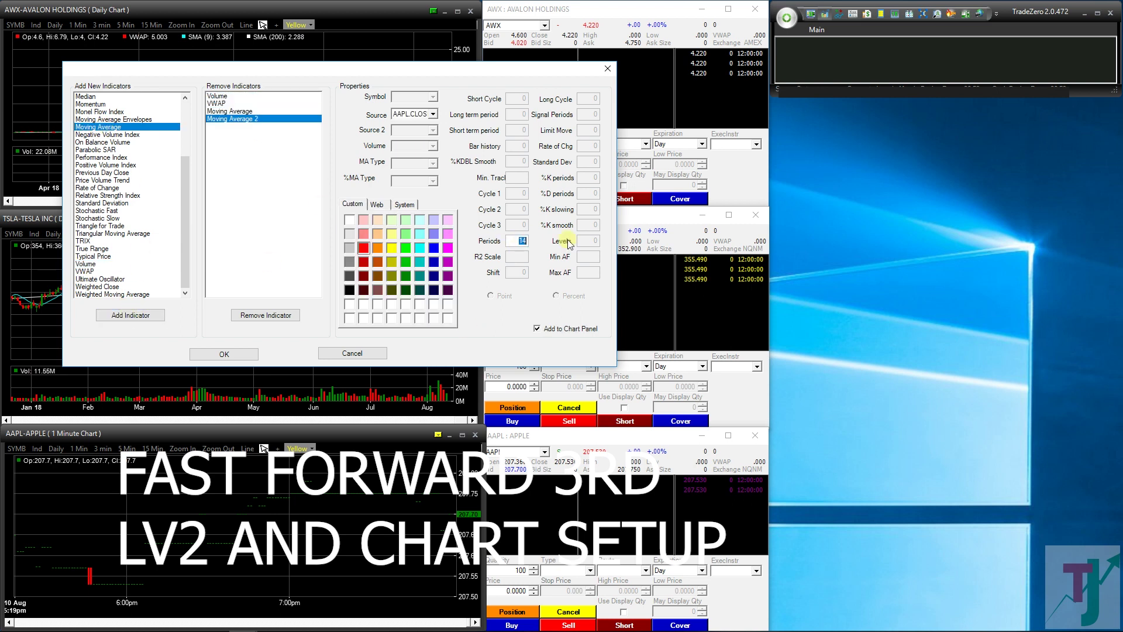
left_click(231, 112)
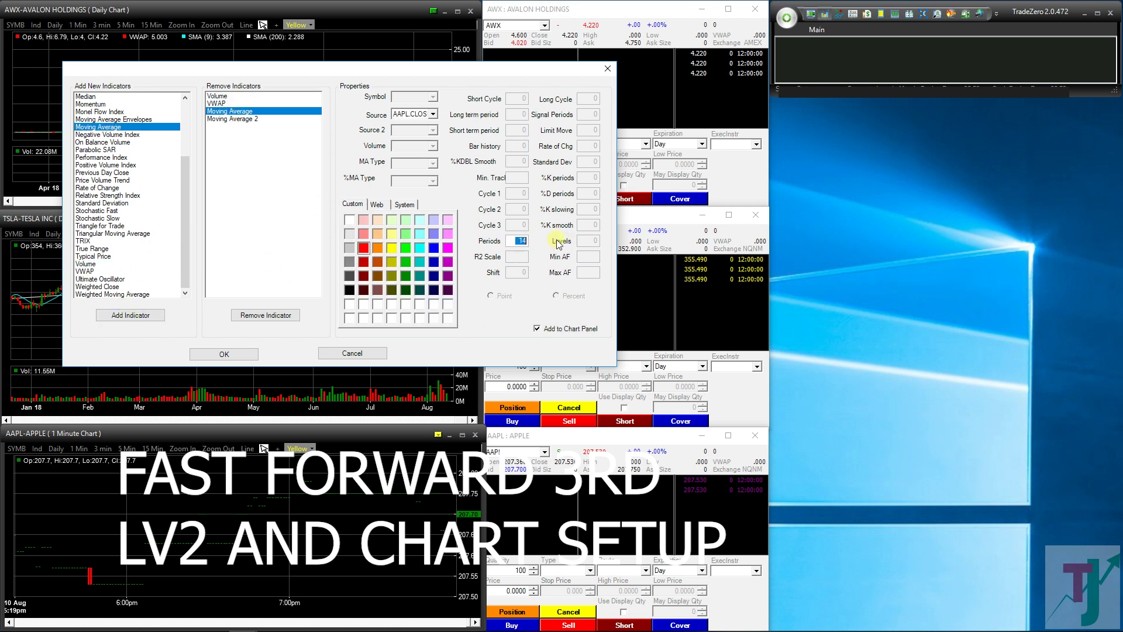
left_click(421, 247)
left_click(224, 353)
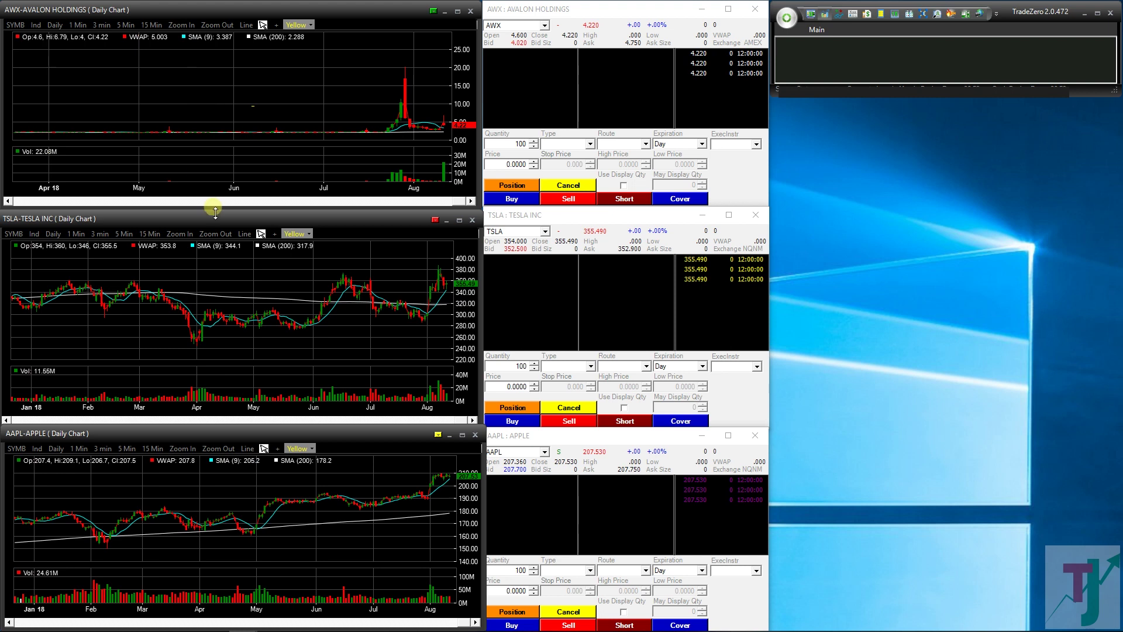
Step: Move the TSLA chart to the top right, widen it to the edge, and heighten AWX
left_click_drag(217, 219, 699, 12)
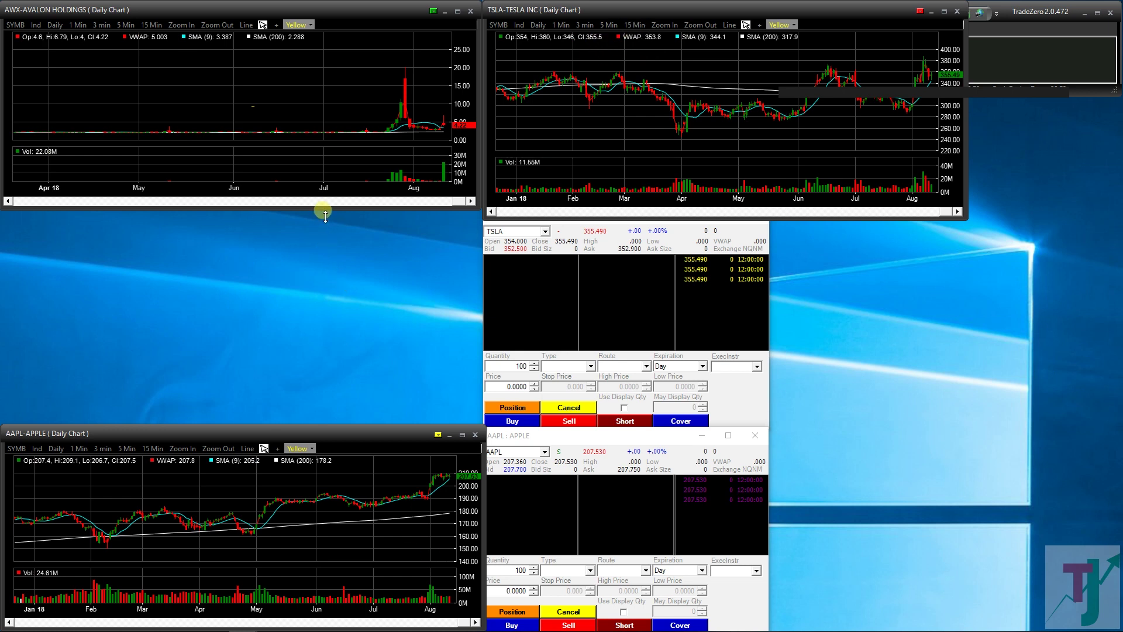
left_click_drag(325, 212, 308, 294)
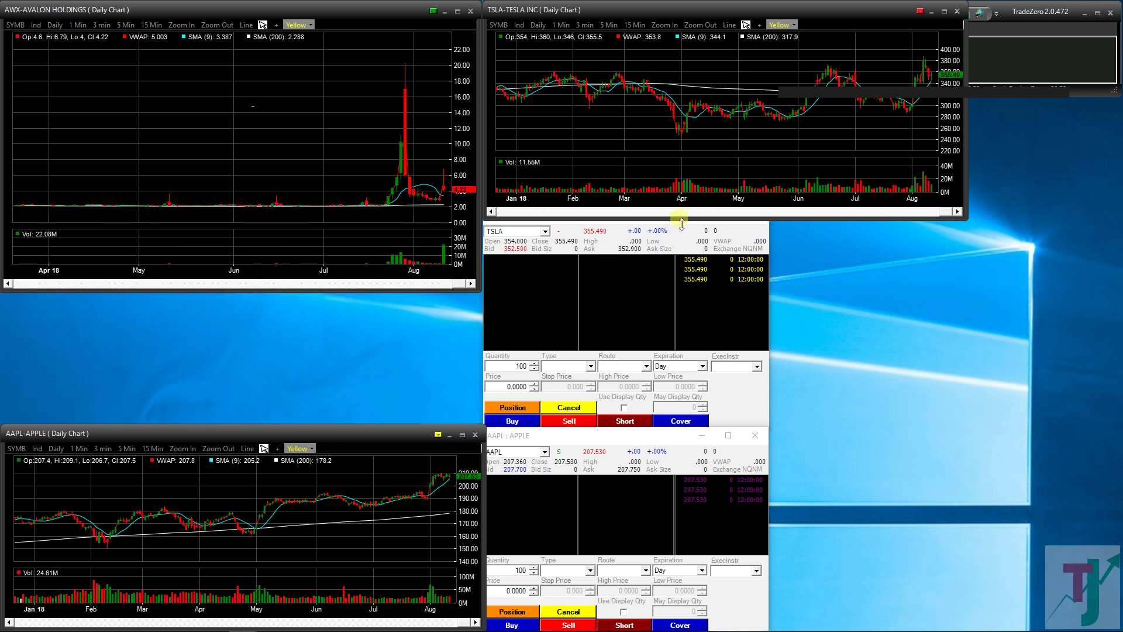
left_click_drag(682, 221, 686, 293)
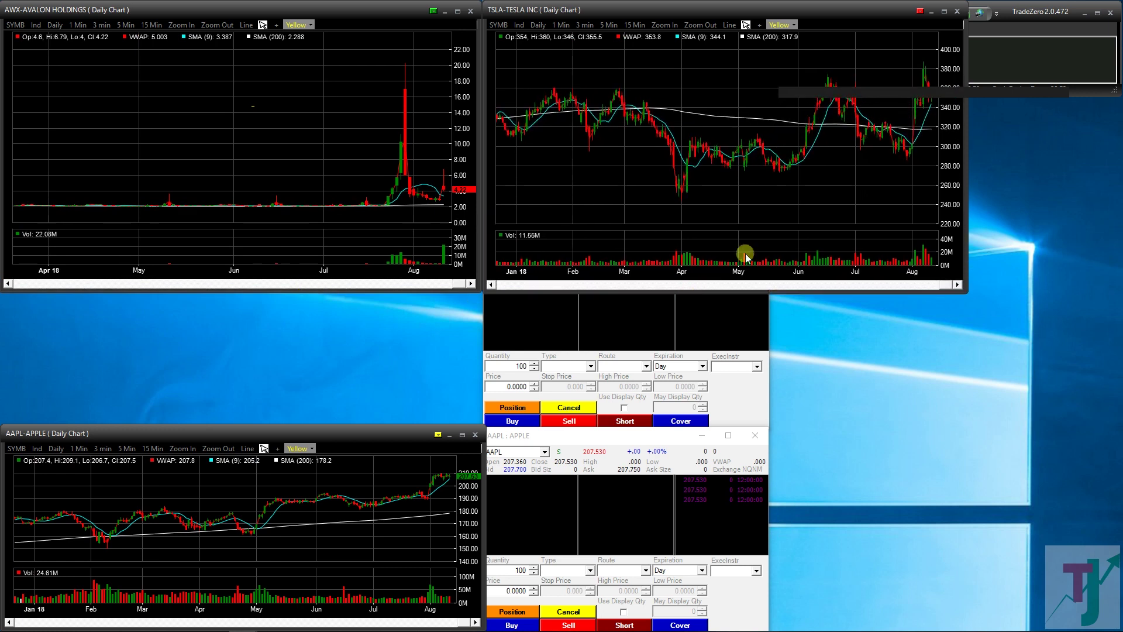
left_click_drag(962, 154, 1069, 195)
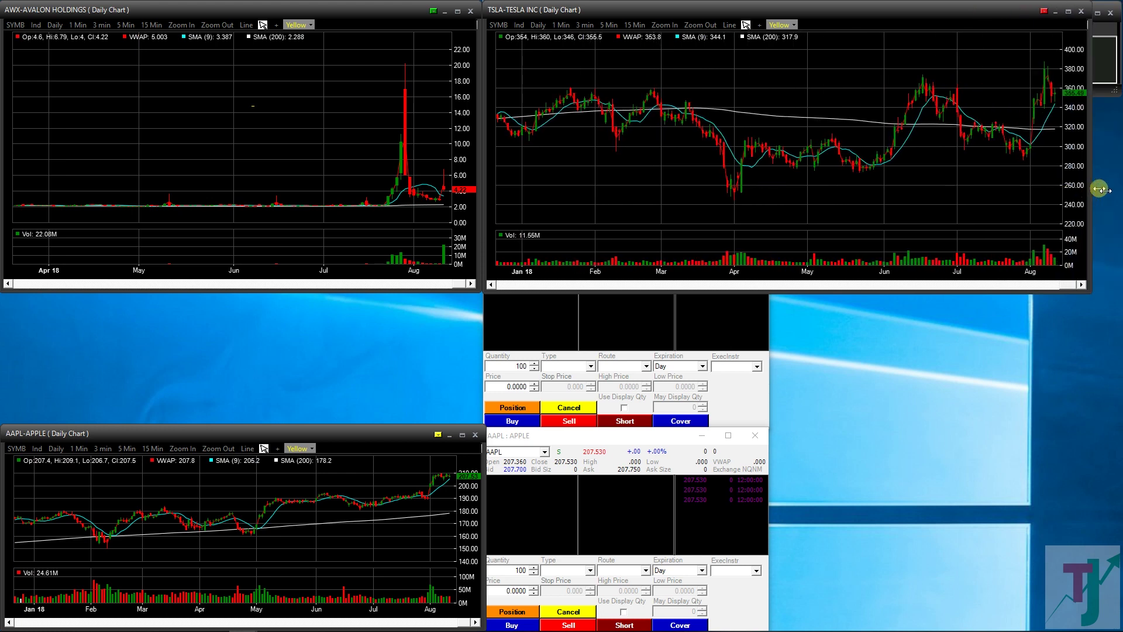
left_click_drag(1100, 189, 1118, 188)
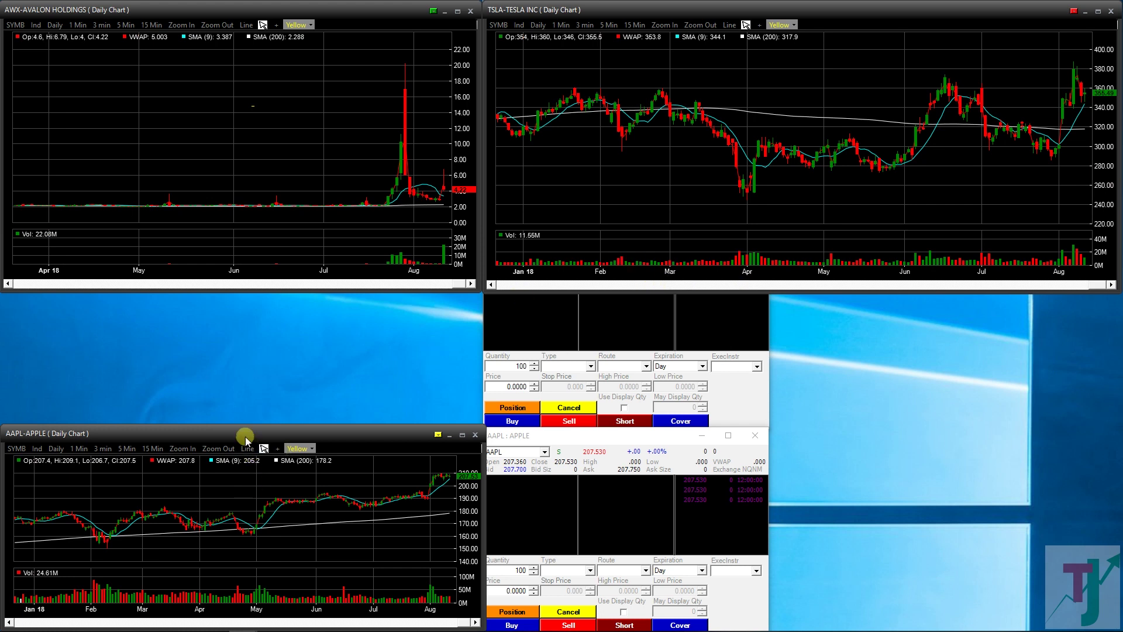
Step: Enlarge the AAPL chart across the lower screen and park the TSLA order window bottom right
left_click_drag(240, 425, 245, 296)
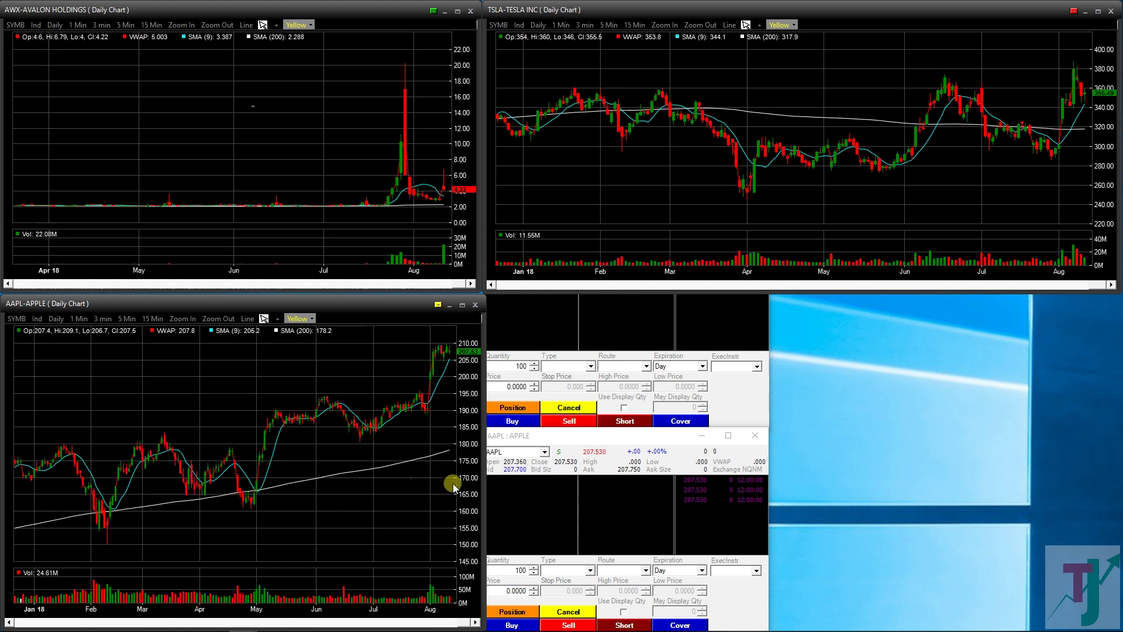
left_click_drag(485, 490, 849, 481)
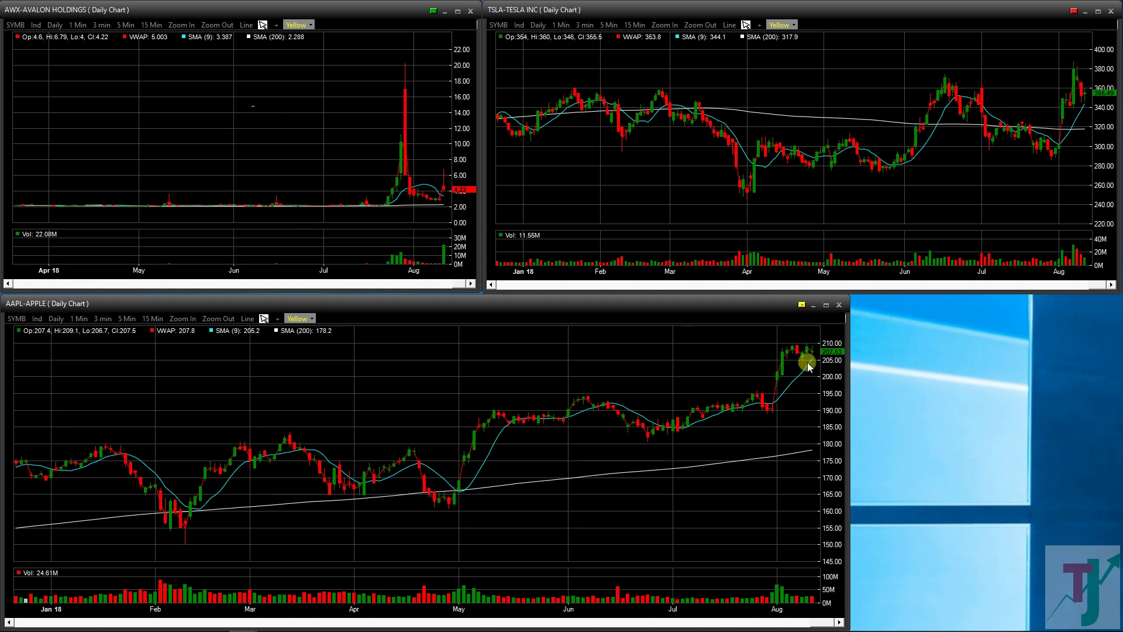
left_click_drag(742, 300, 741, 380)
left_click(599, 320)
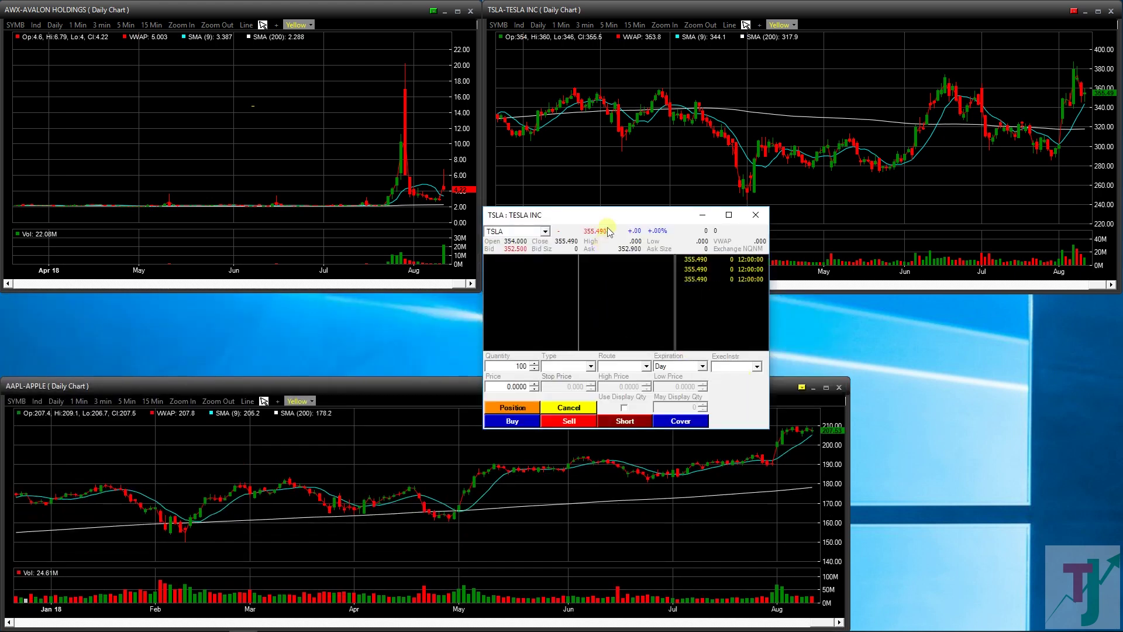
left_click_drag(615, 216, 983, 419)
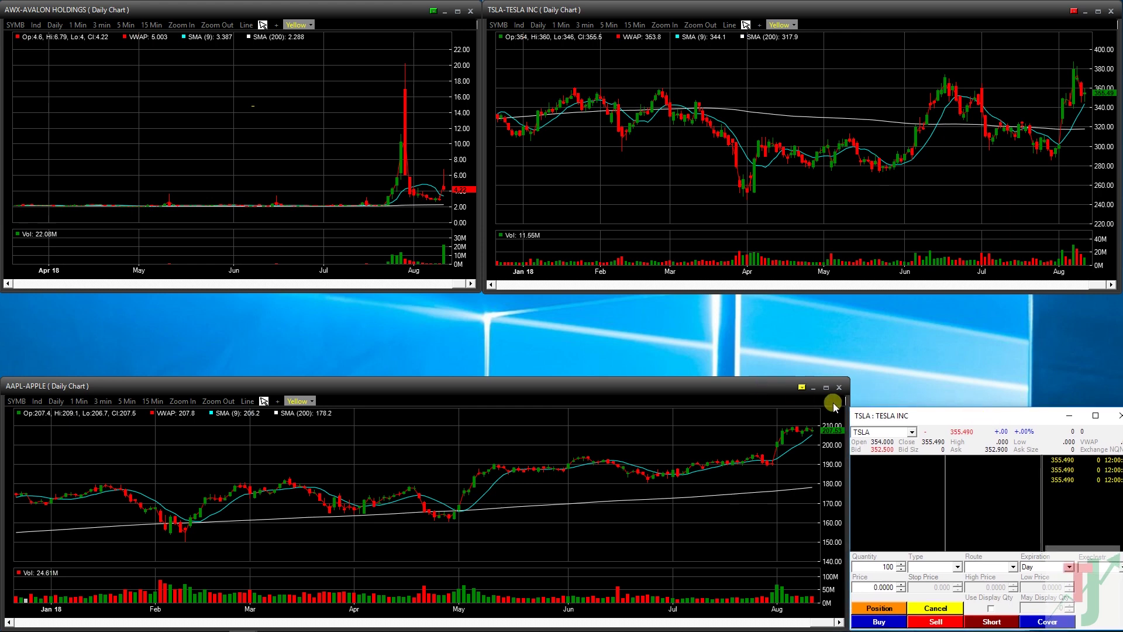
left_click_drag(850, 409, 811, 412)
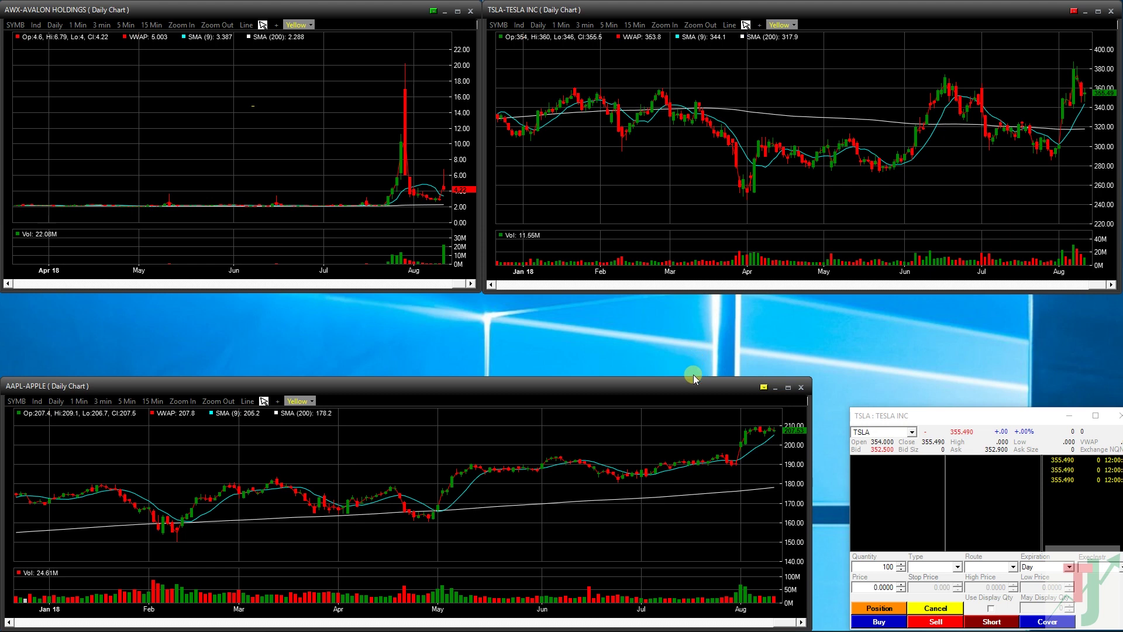
left_click_drag(696, 382, 703, 297)
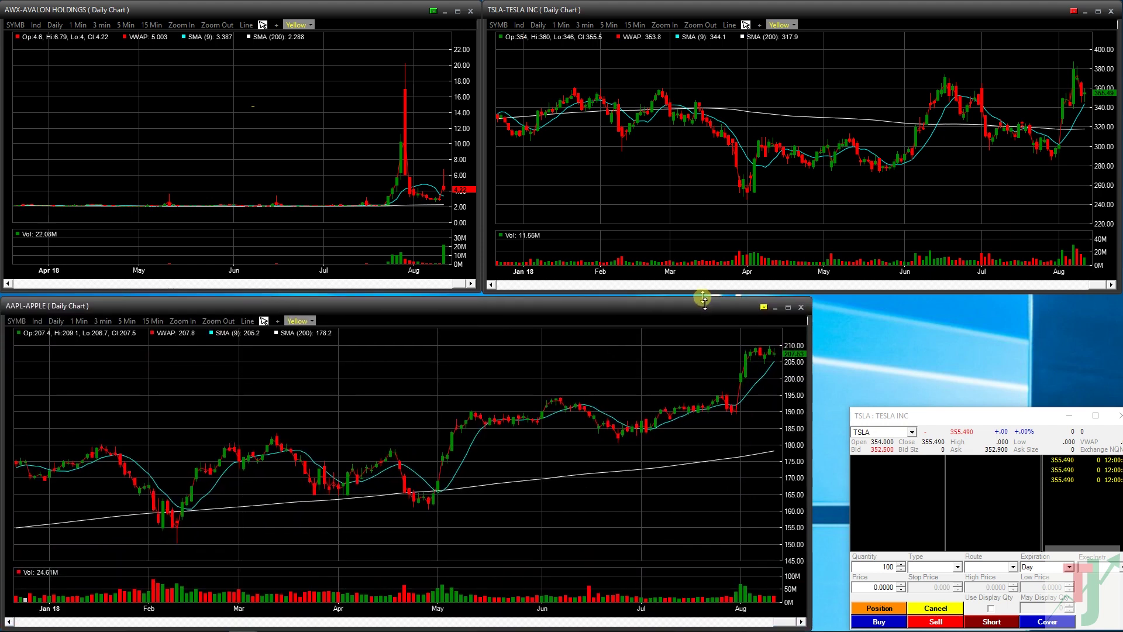
left_click_drag(970, 421, 933, 303)
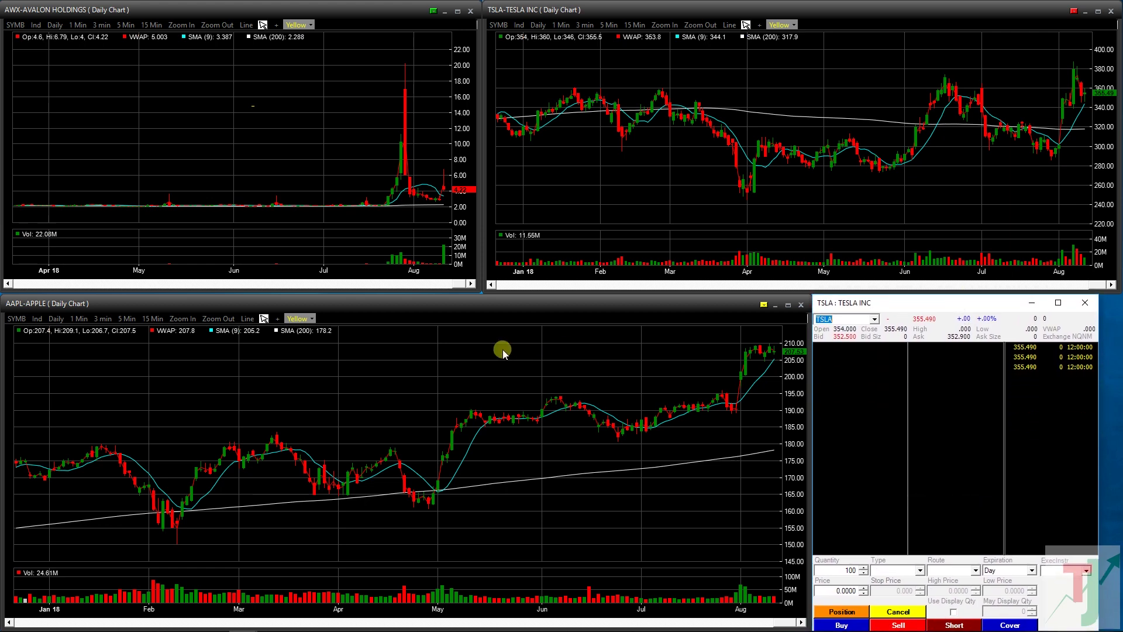
Step: Load TSLA into the bottom and top-left charts, with the bottom one on 1-minute bars
left_click(77, 321)
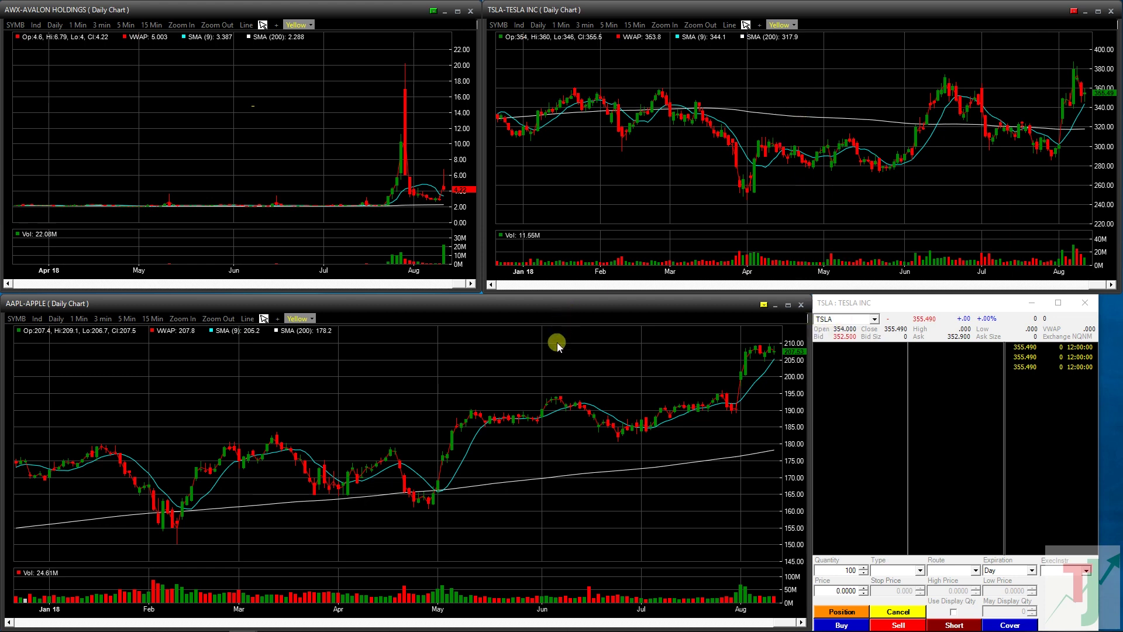
type("T")
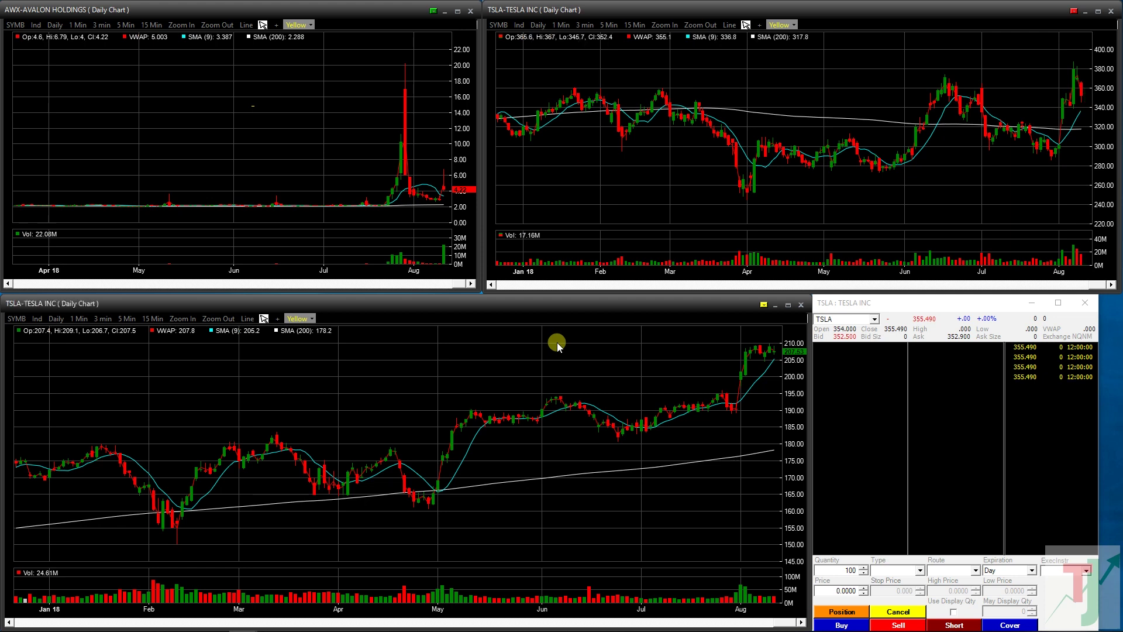
key("Return")
left_click(79, 319)
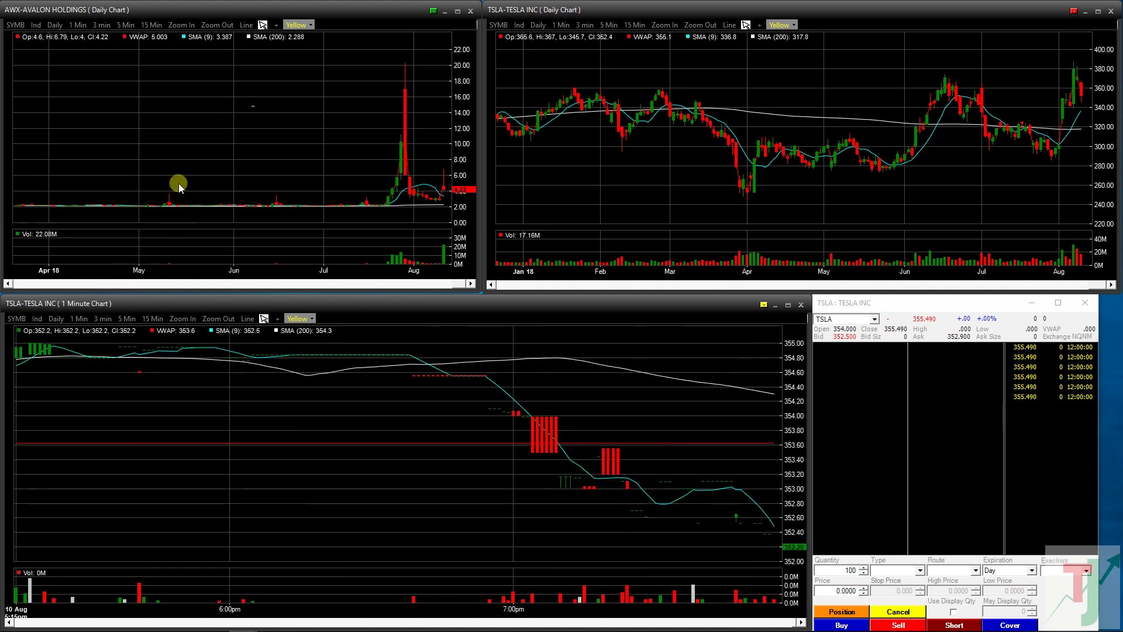
type("T")
key("Return")
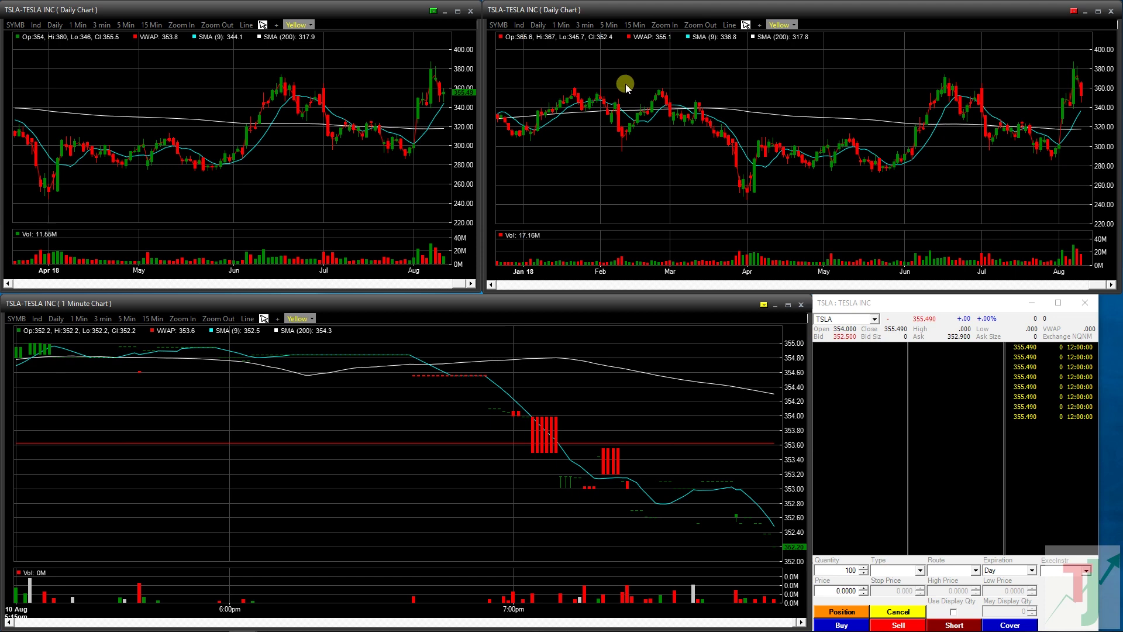
Step: Set the top-right chart to 15-minute bars and zoom out two steps
left_click(634, 24)
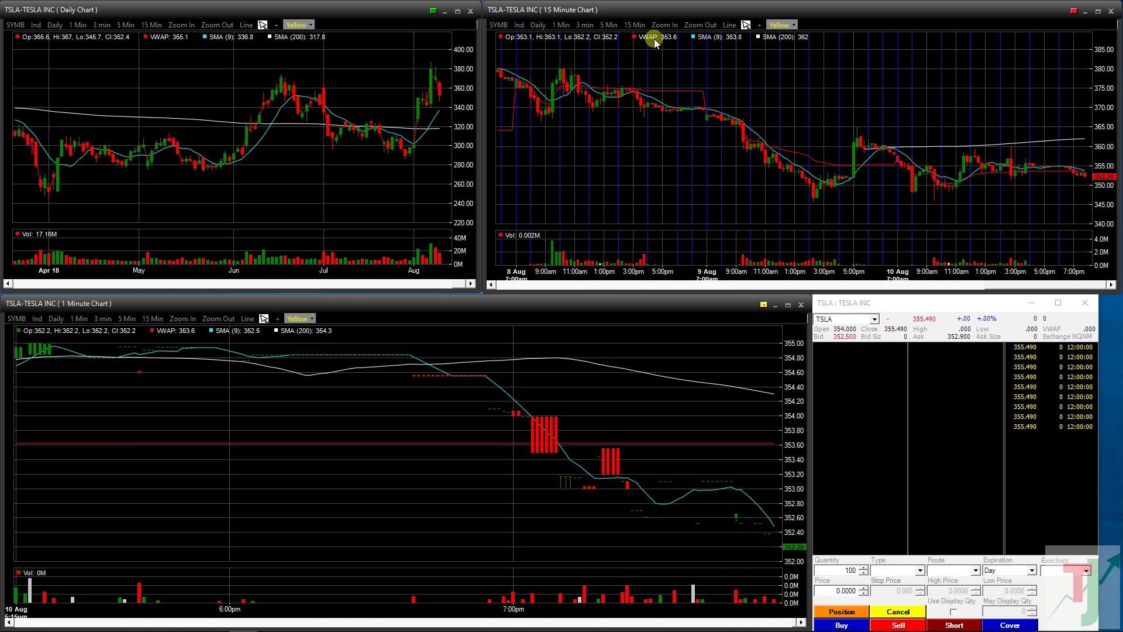
left_click(688, 26)
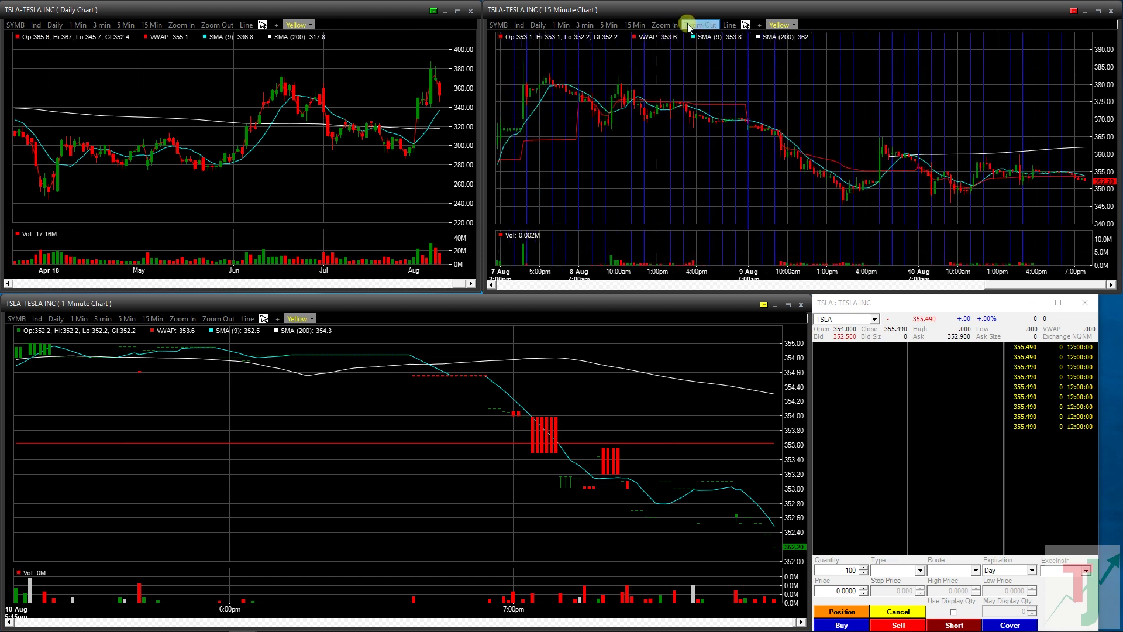
left_click(689, 26)
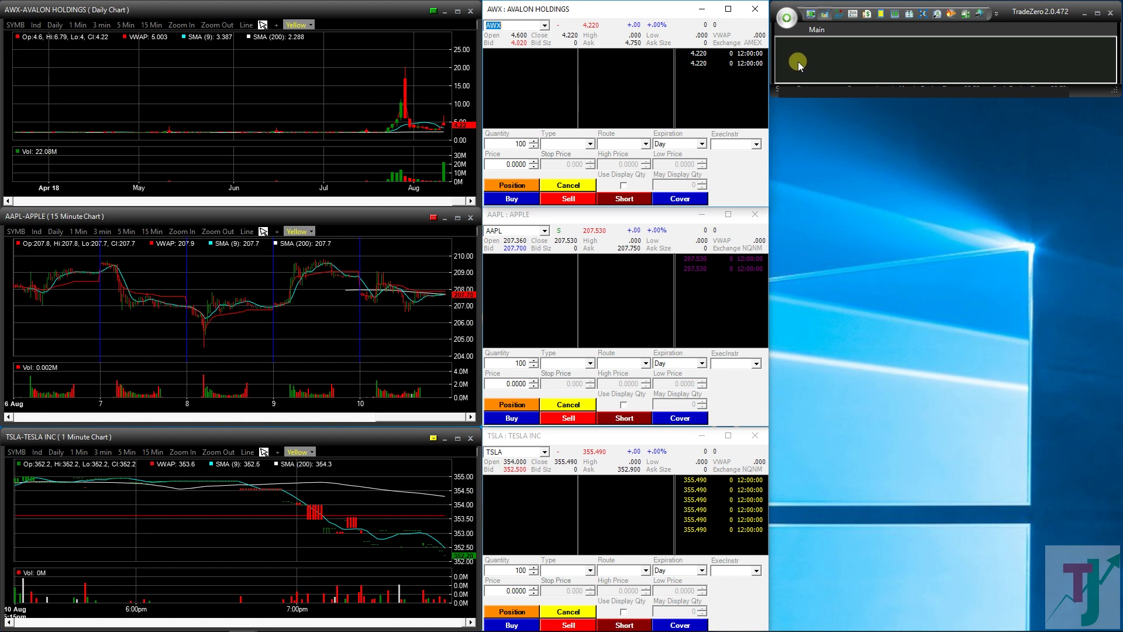
Step: Open the System Messages window and park it as a small clock box at the top
left_click(817, 30)
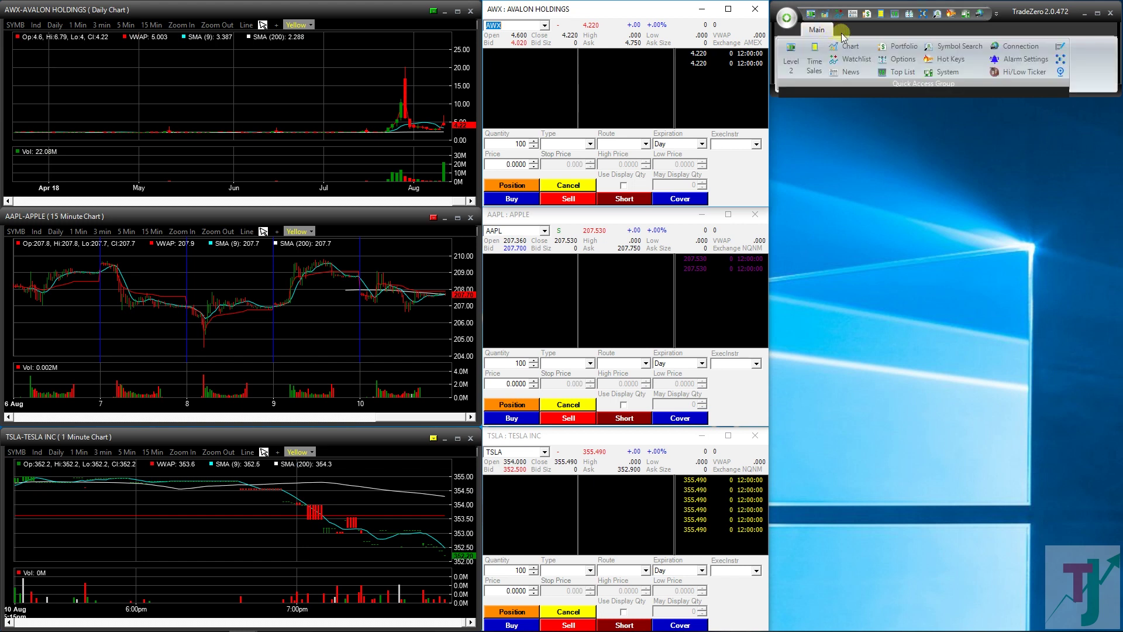
left_click(946, 72)
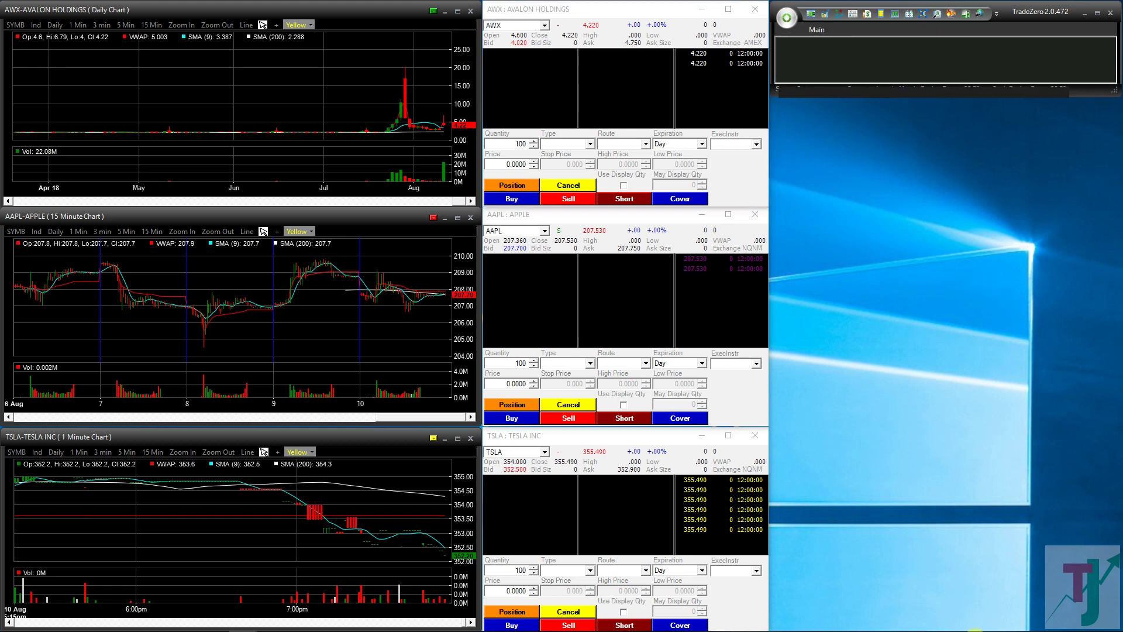
left_click_drag(993, 481, 919, 319)
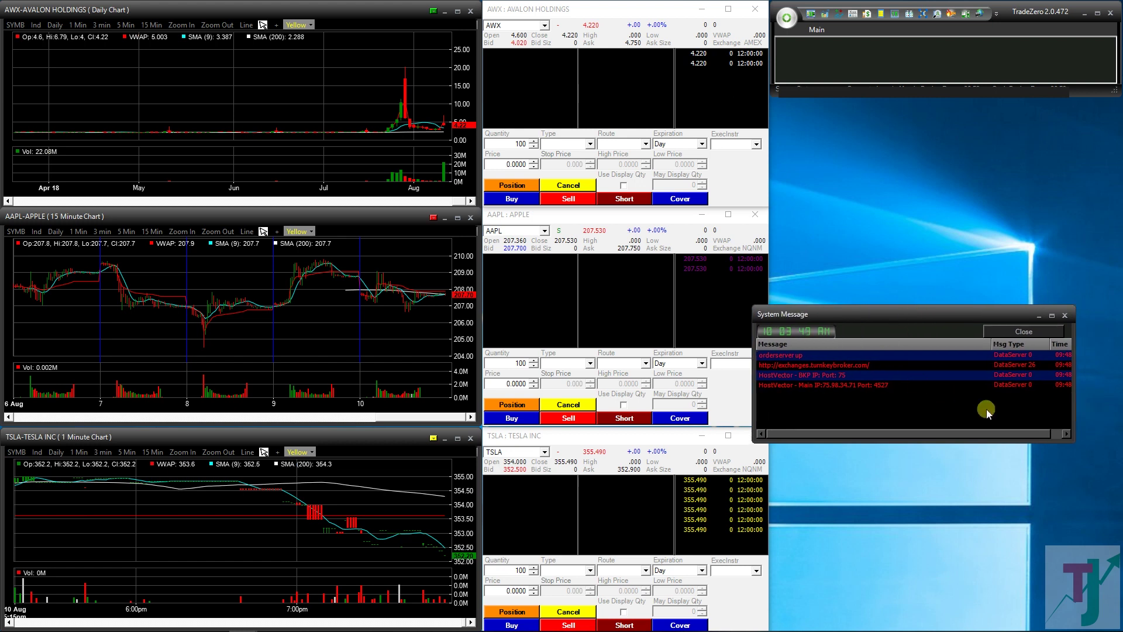
left_click_drag(1072, 441, 838, 353)
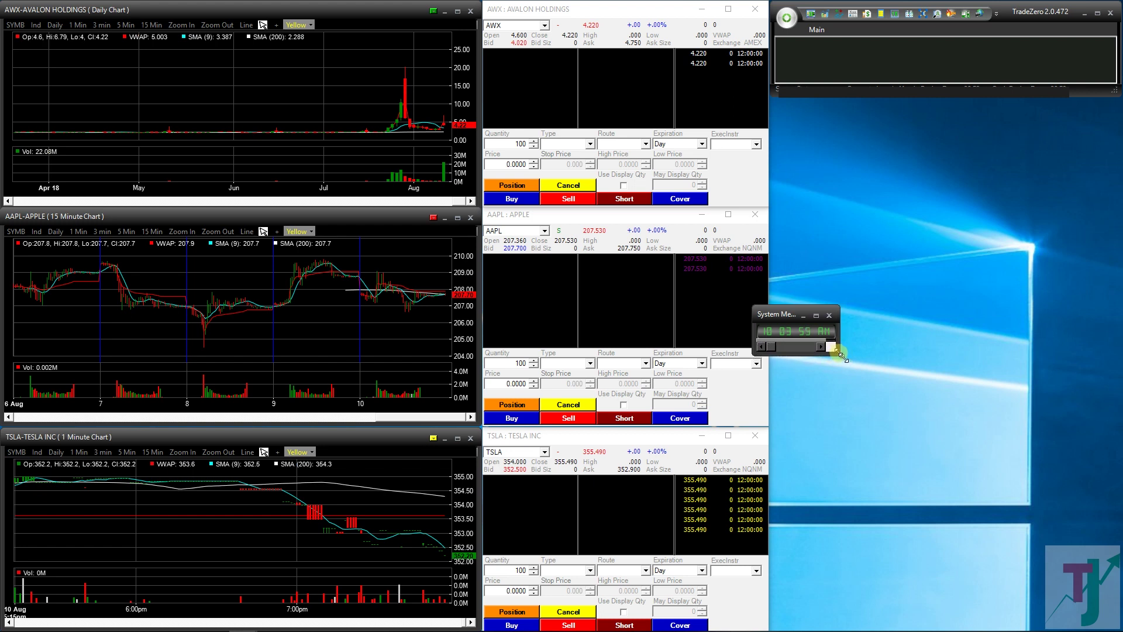
left_click_drag(786, 314, 809, 47)
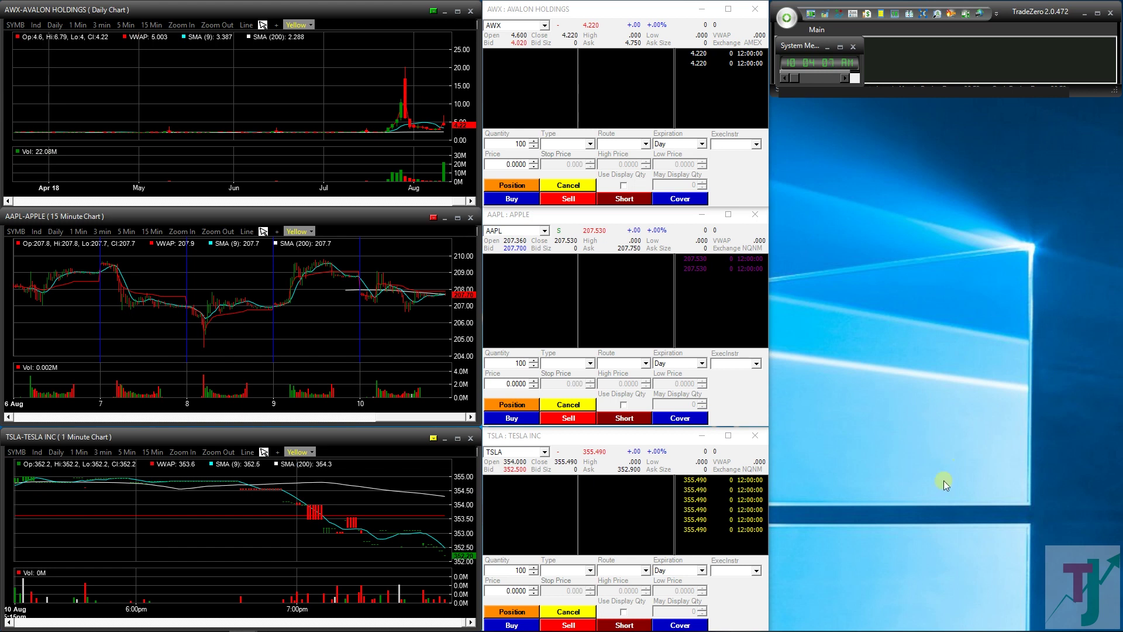
Step: Place a new Portfolio window beneath the clock, fit it on screen, and show Closed Positions
left_click(814, 29)
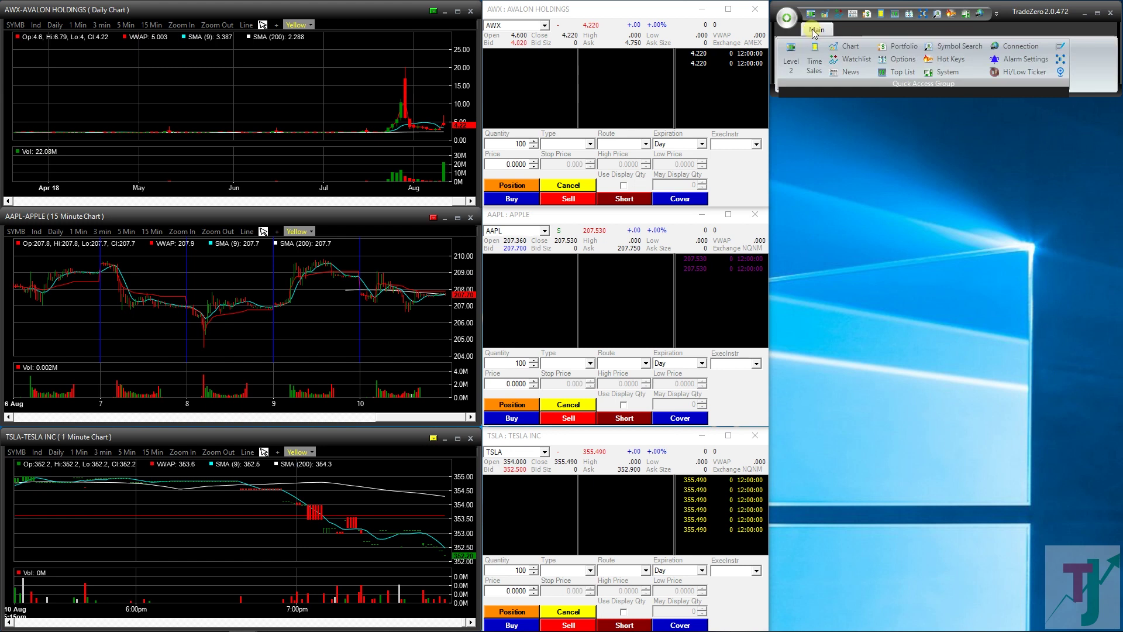
left_click(883, 109)
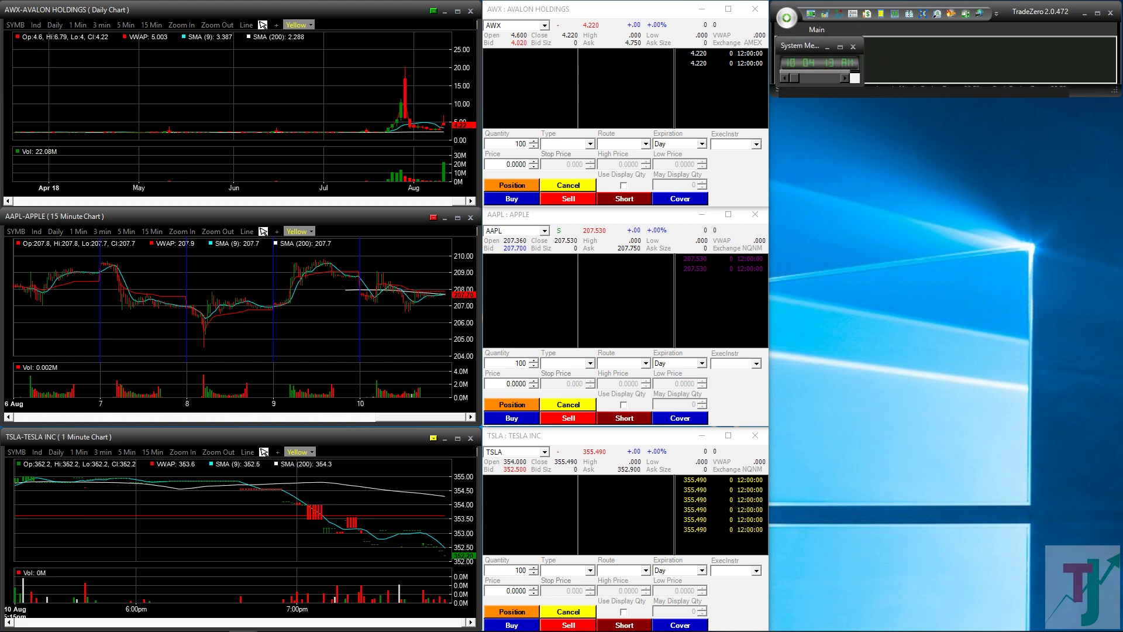
left_click_drag(1058, 459, 1027, 99)
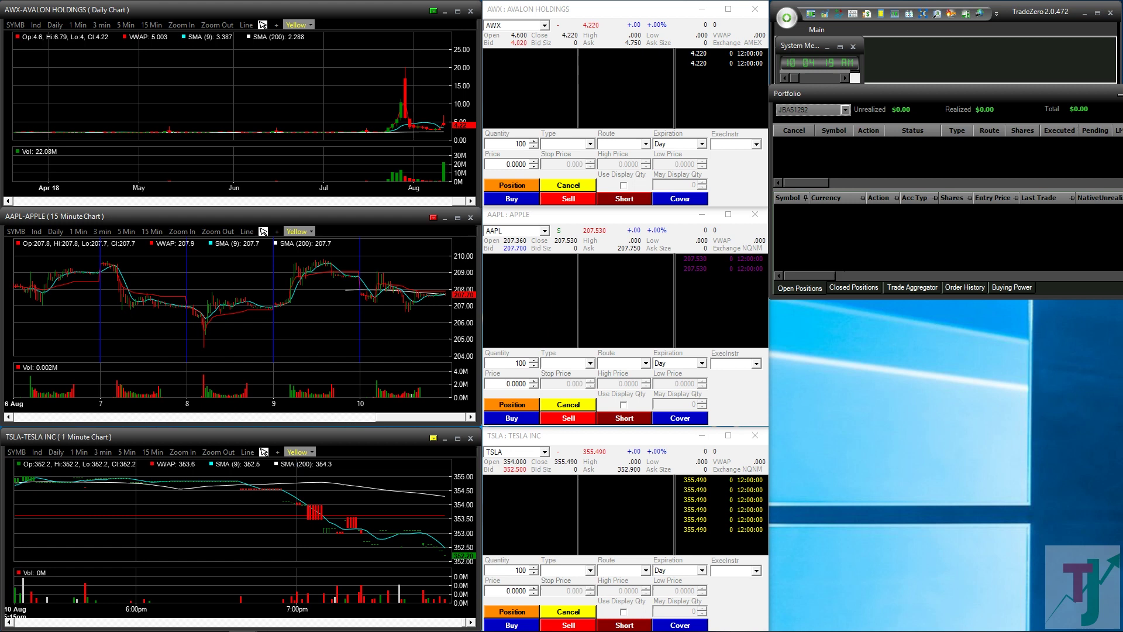
mouse_move(1121, 201)
left_mouse_down()
mouse_move(1065, 201)
mouse_move(1118, 201)
left_mouse_up()
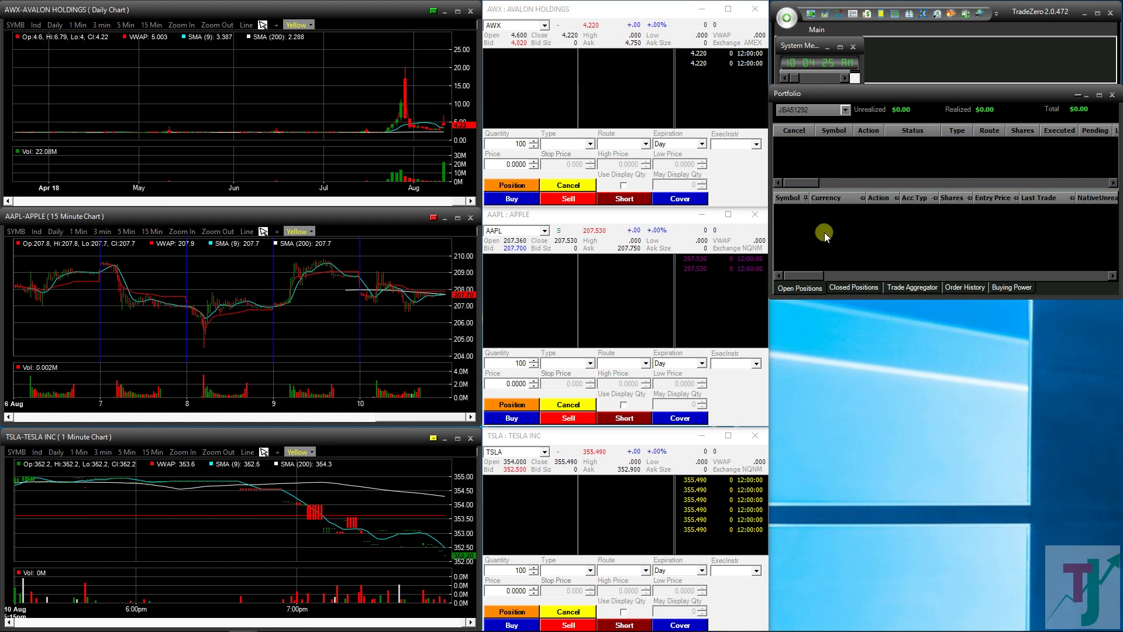
left_click(842, 288)
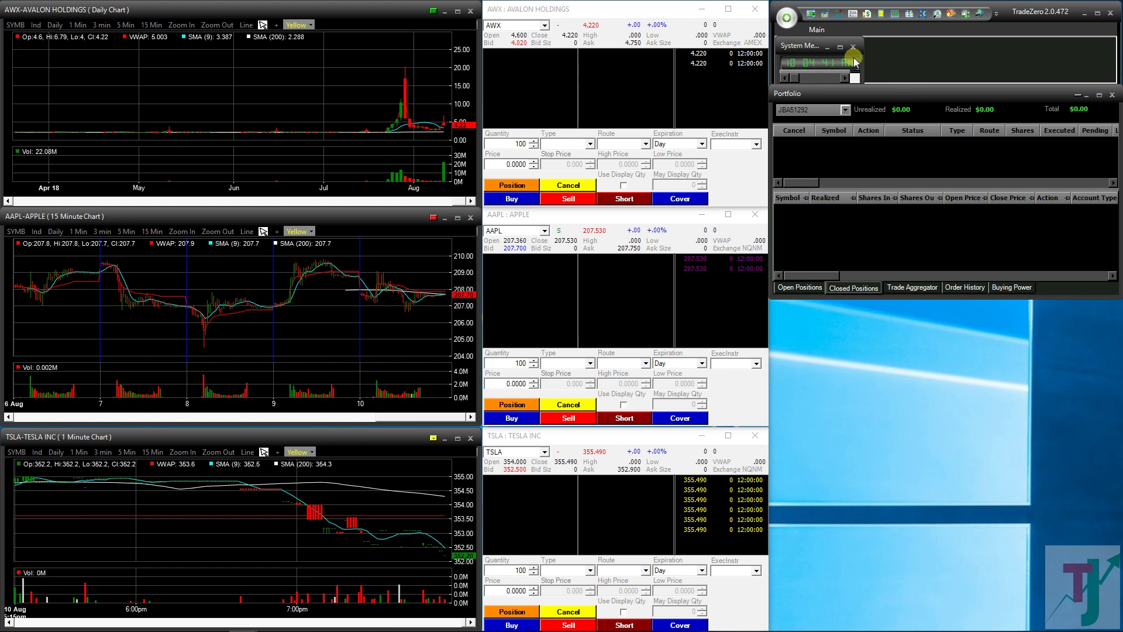
Step: Put a News window below the Portfolio and filter its headlines to symbol TSLA
left_click(821, 30)
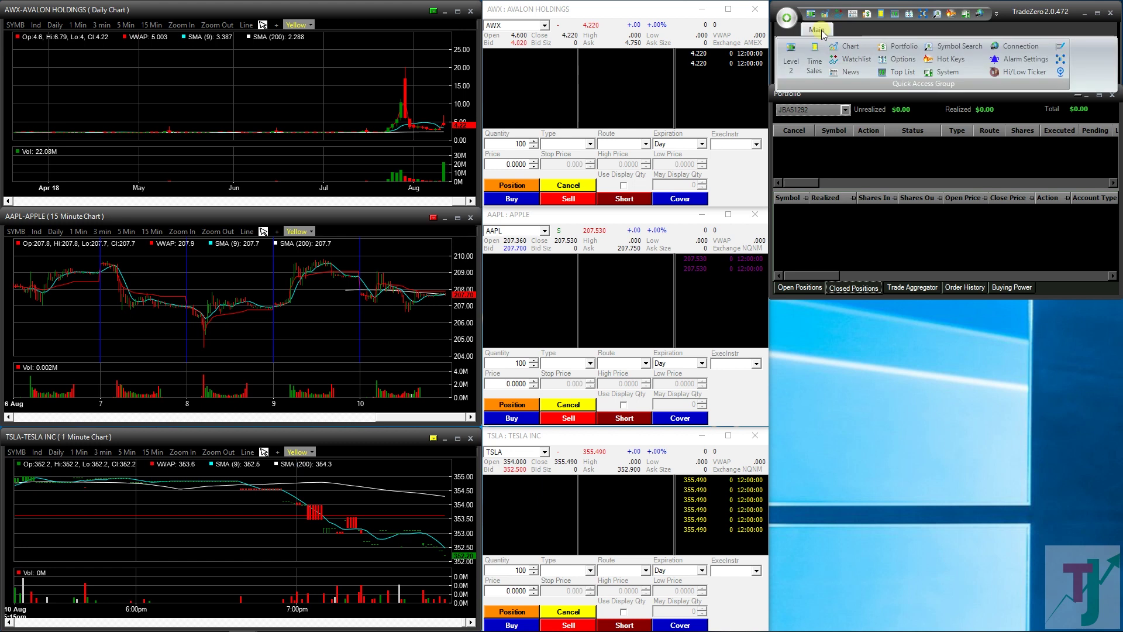
left_click(848, 71)
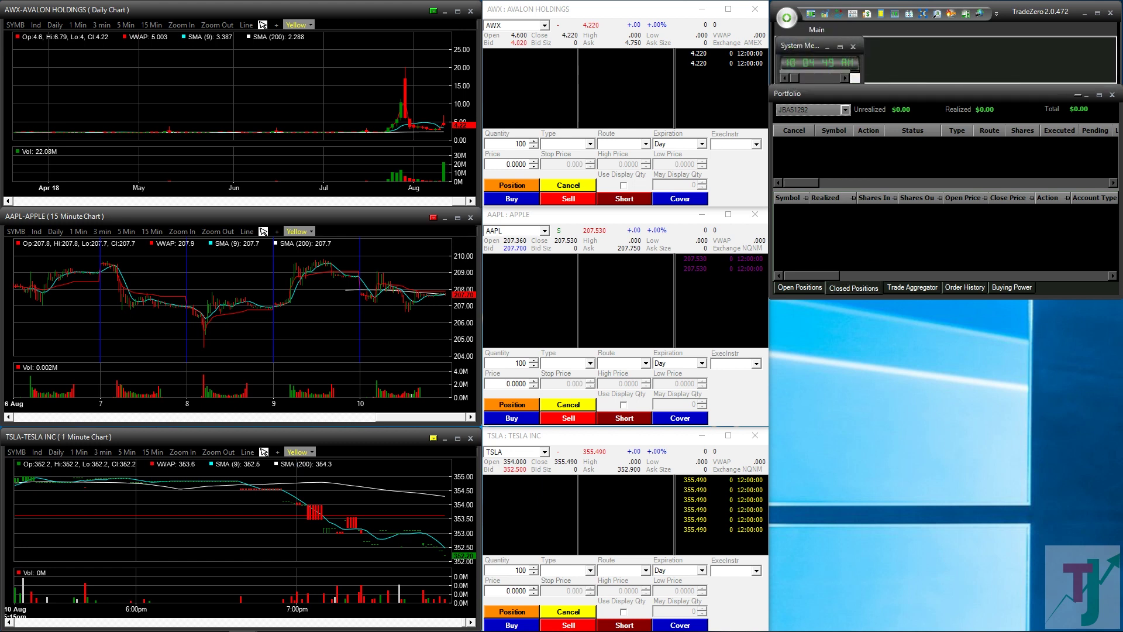
left_click_drag(1033, 371, 1000, 309)
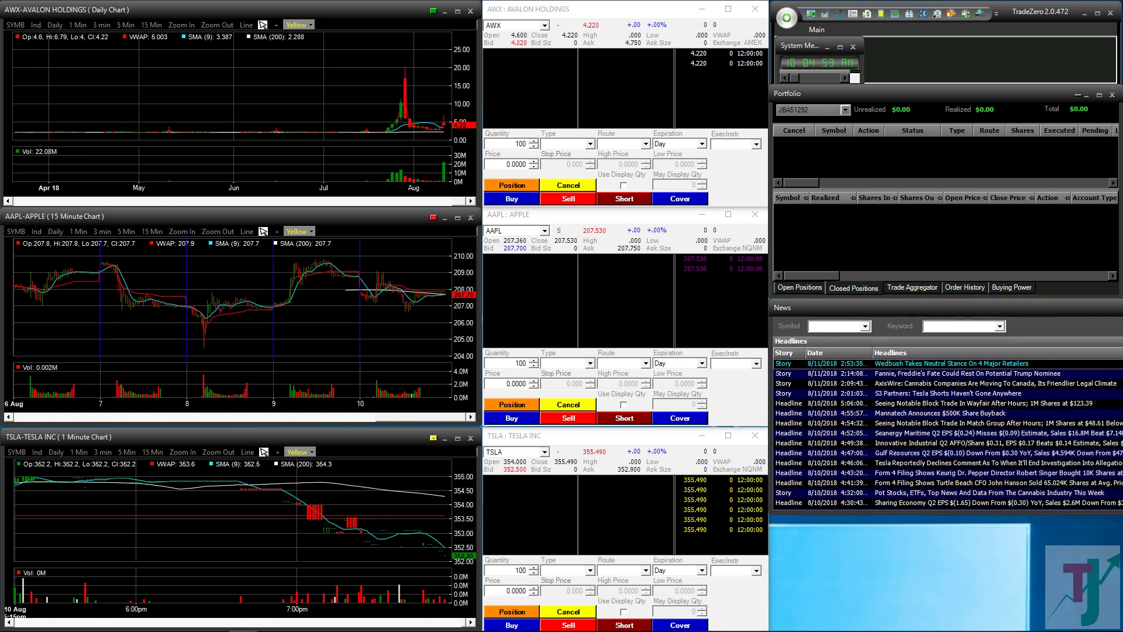
type("TSLA")
key("Return")
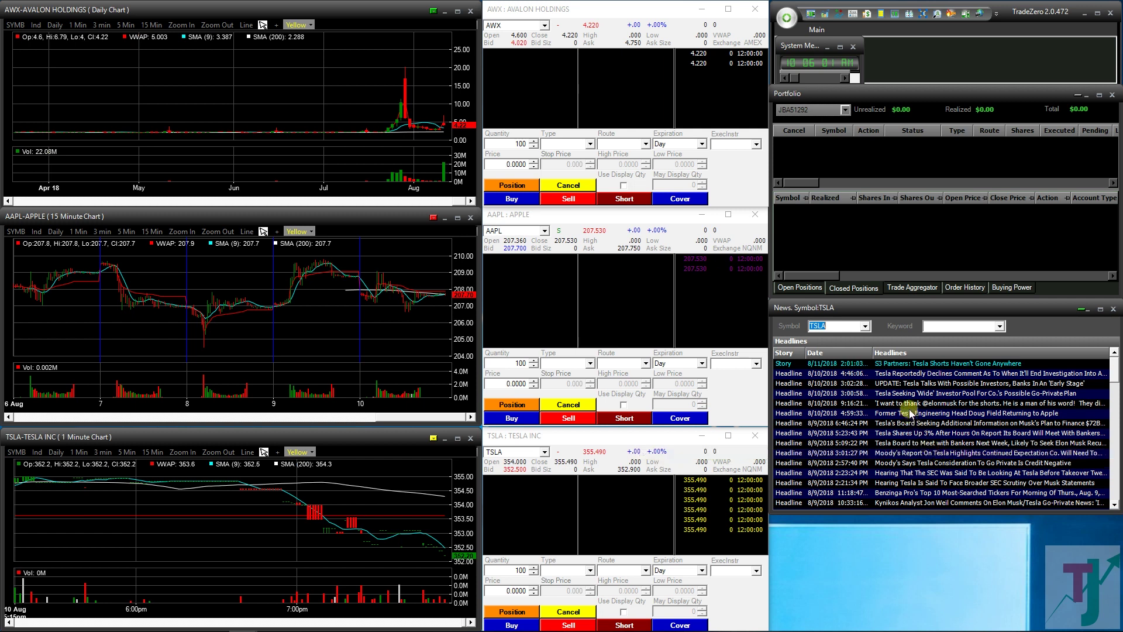
Step: Open and read Benzinga's 'S3 Partners: Tesla Shorts Haven't Gone Anywhere' article, then close it
left_click(922, 365)
left_click_drag(620, 374, 587, 65)
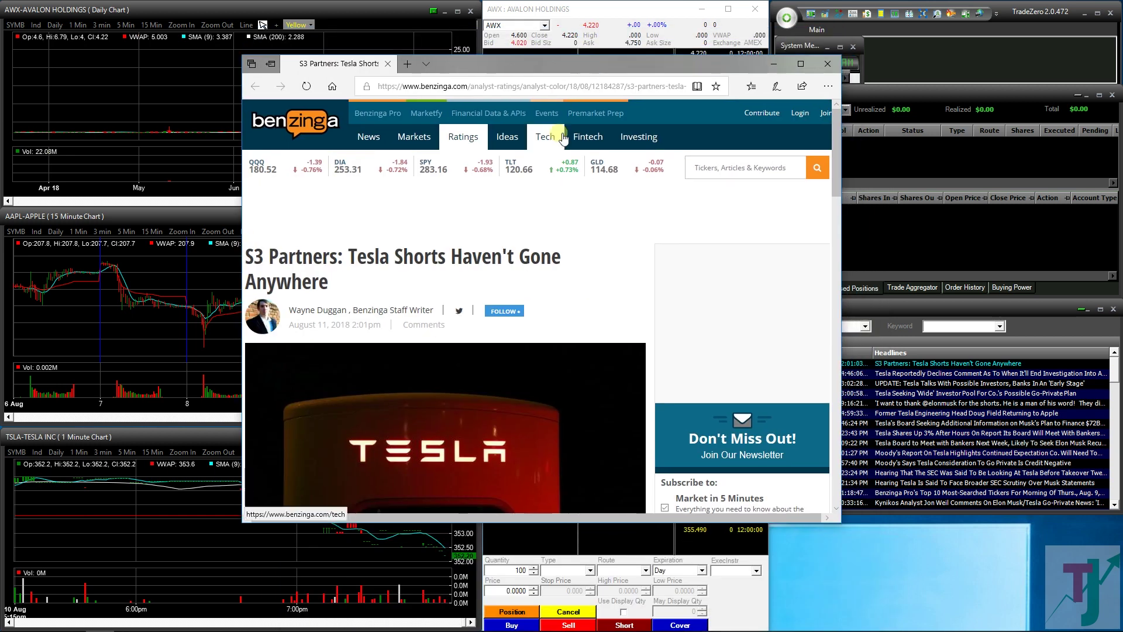
scroll(602, 231, "down", 5)
scroll(607, 233, "down", 1)
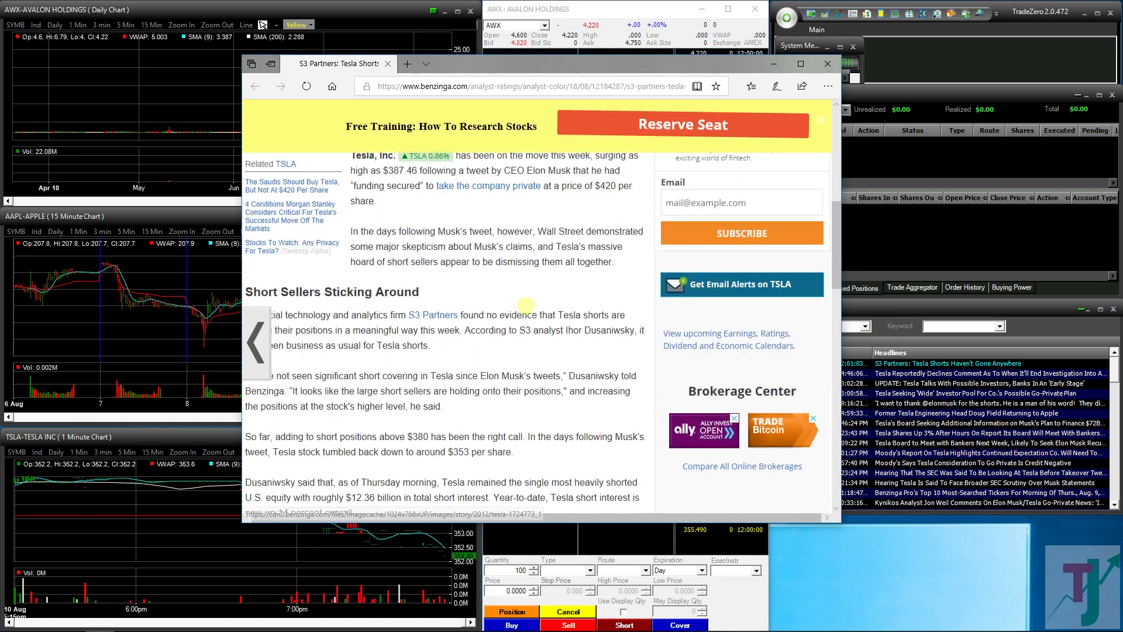
left_click(828, 65)
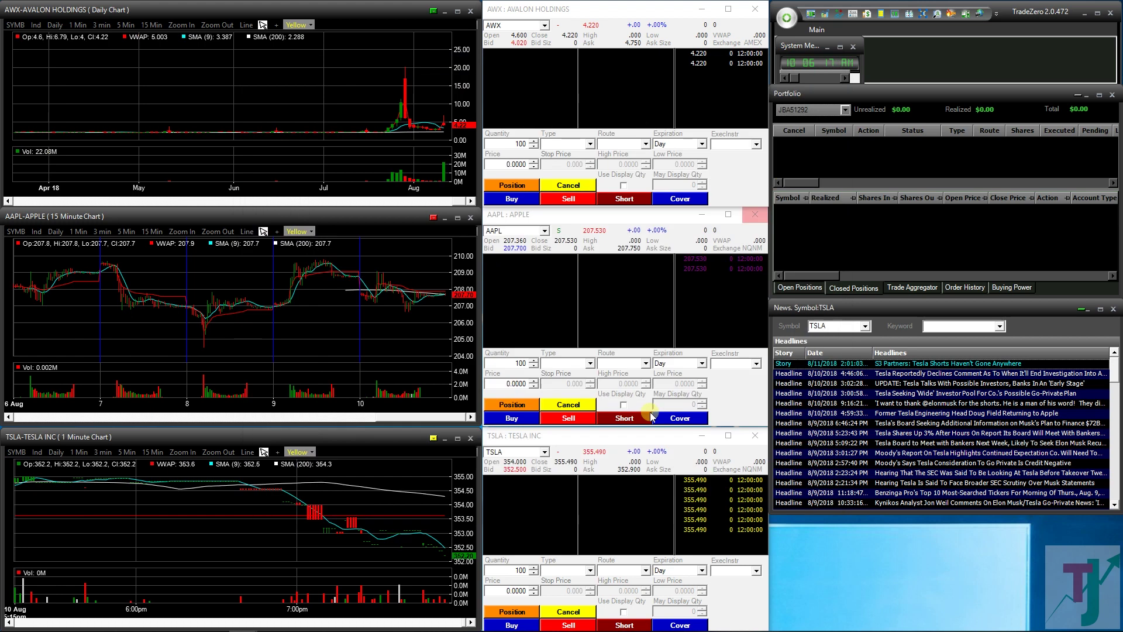
Step: Open a new Watch List window and place it in the lower right area
left_click(817, 30)
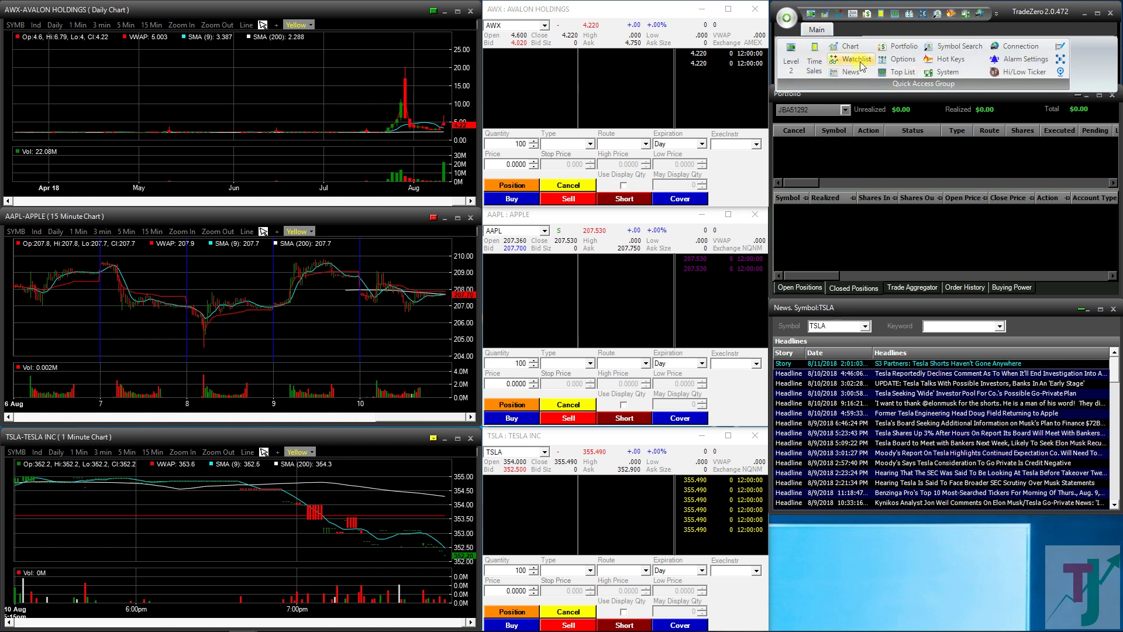
left_click(846, 80)
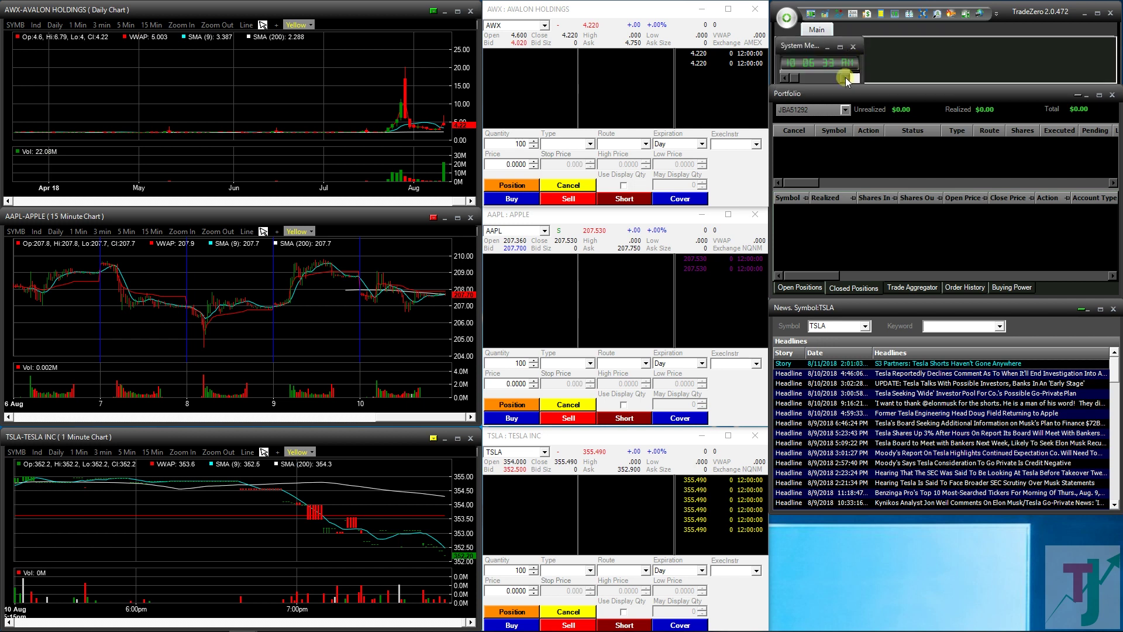
left_click_drag(954, 524, 905, 487)
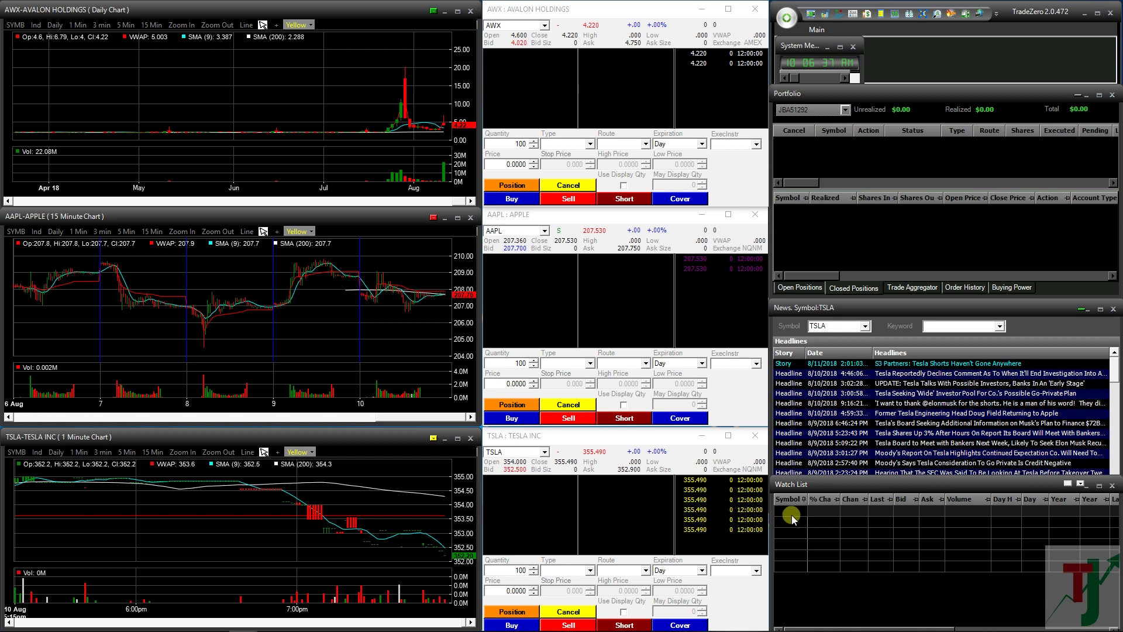
Step: Add TSLA, AWX and ABIL as symbol rows in the watch list
left_click(789, 510)
type("tsl")
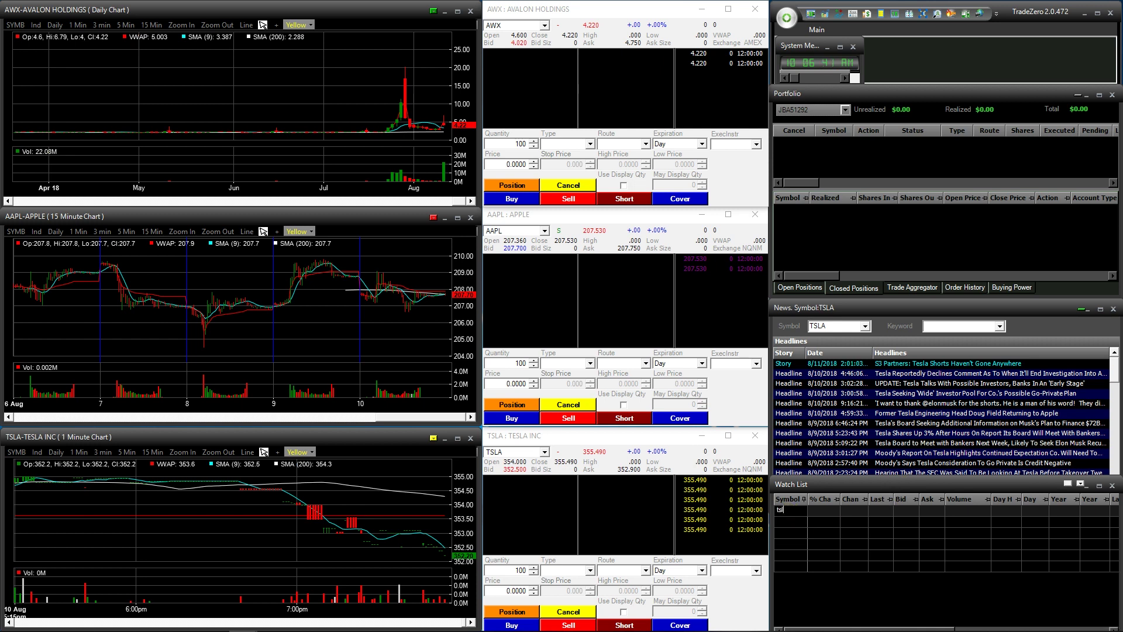
type("a")
key("Return")
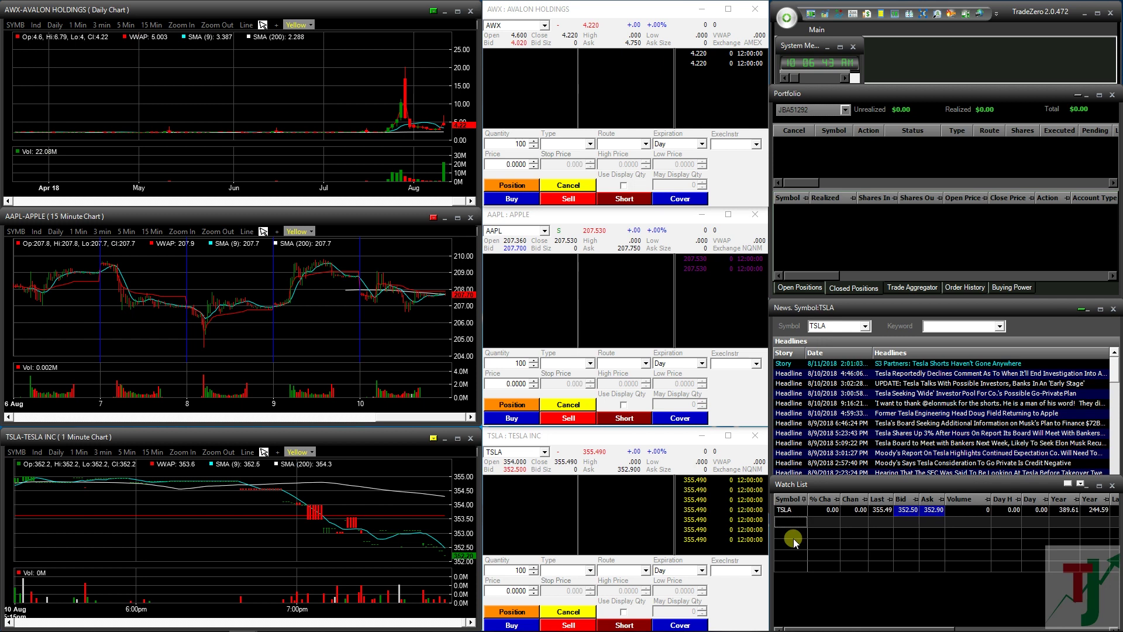
type("Aw")
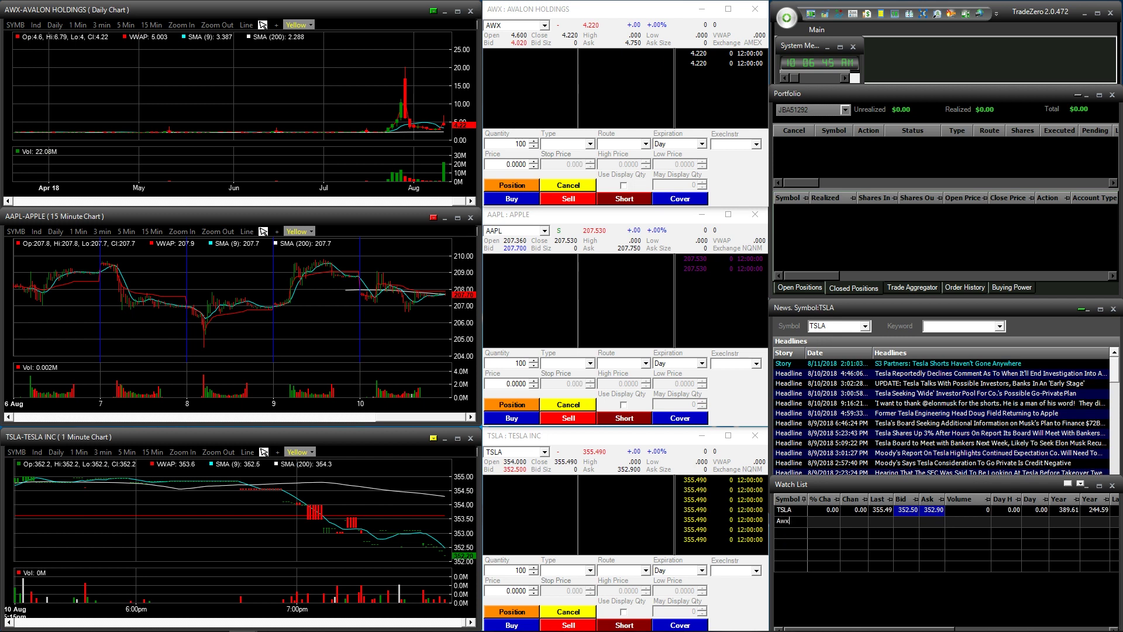
type("x")
left_click(793, 538)
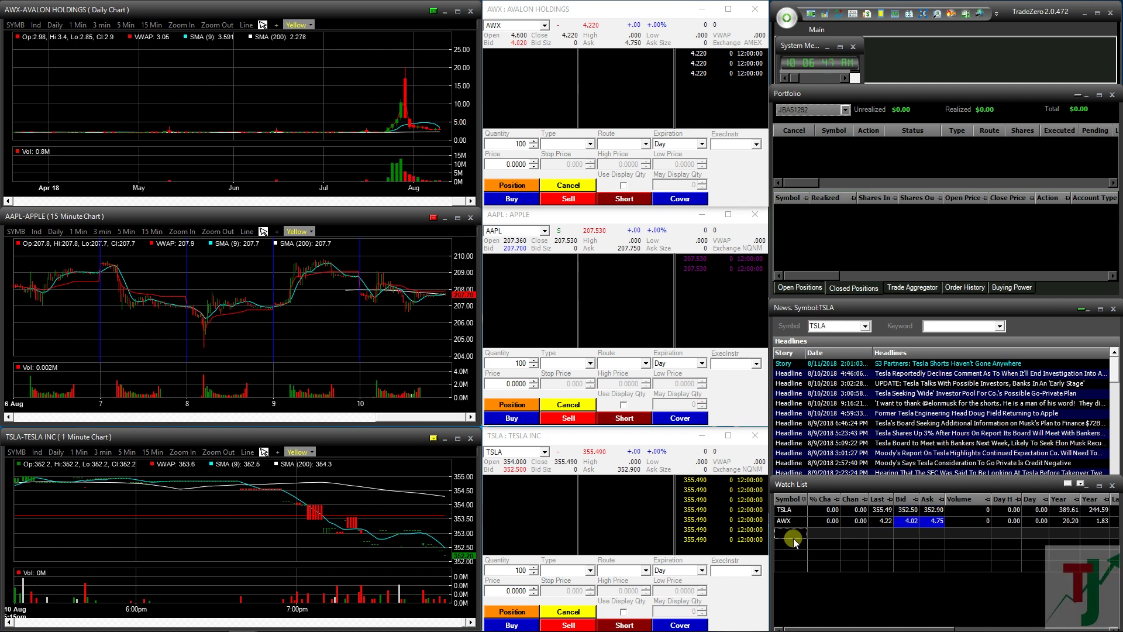
type("Abi")
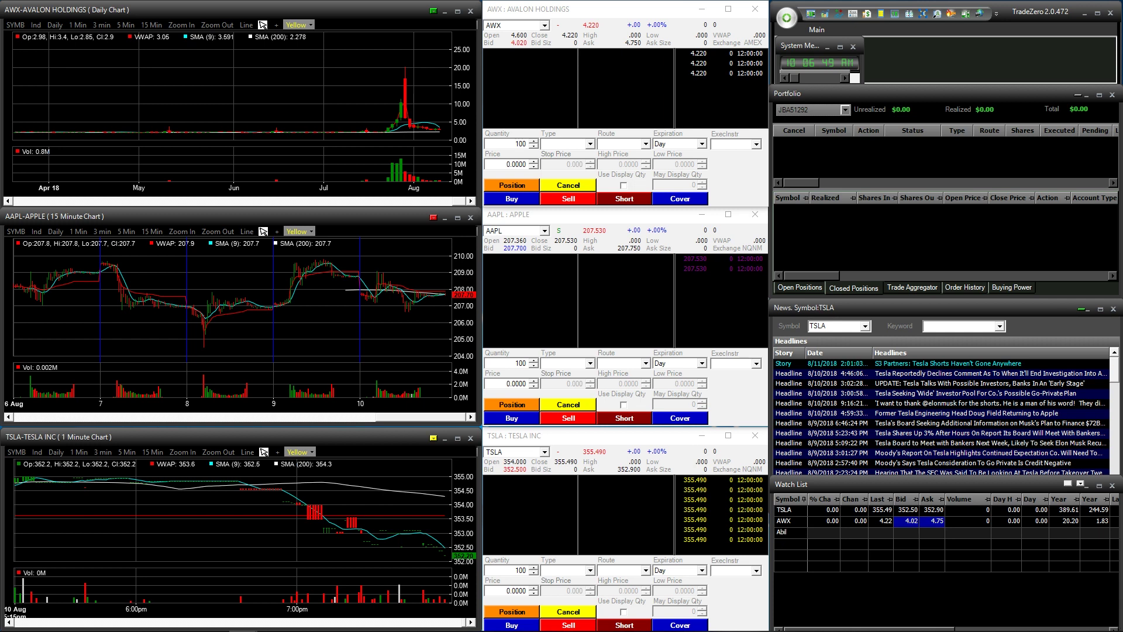
type("l")
left_click(793, 541)
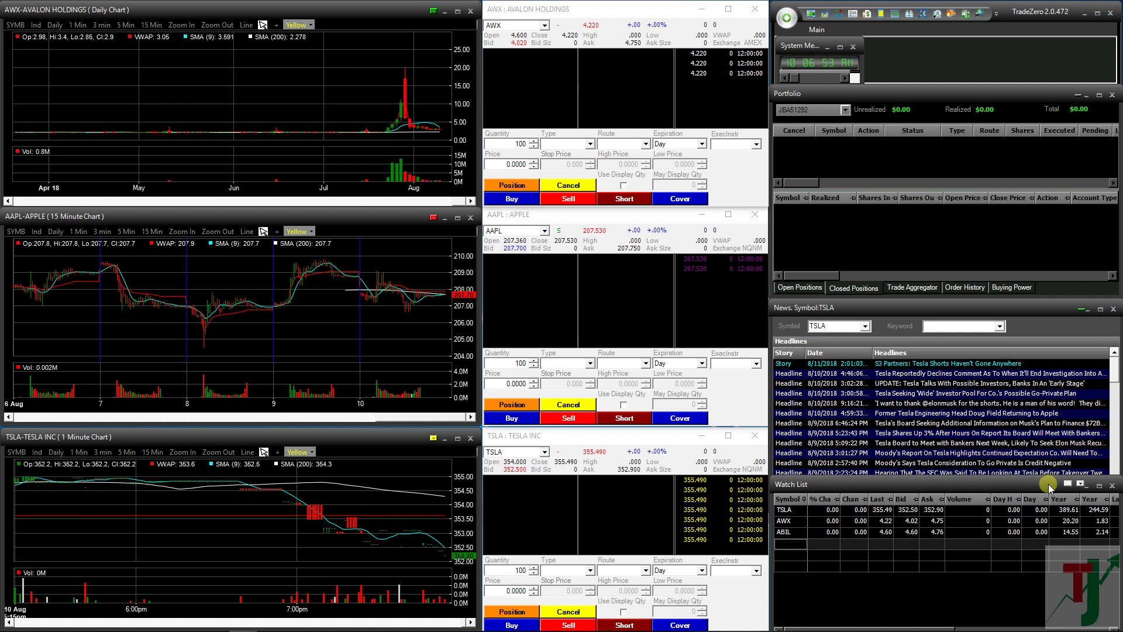
Step: Link the Watch List window to link group A
right_click(1049, 486)
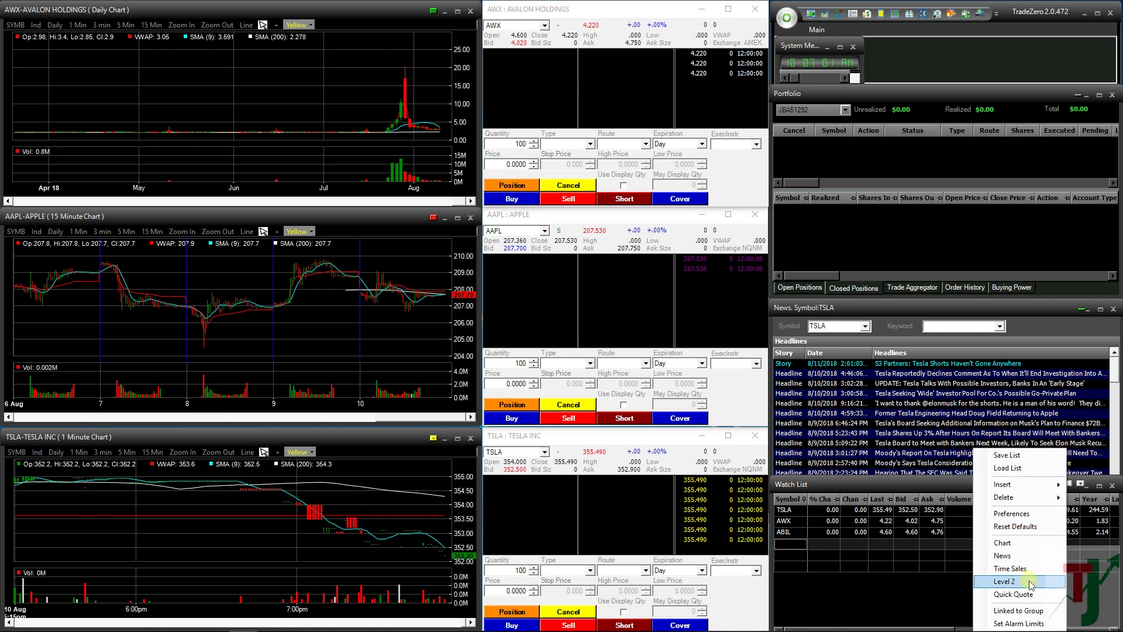
left_click(1018, 610)
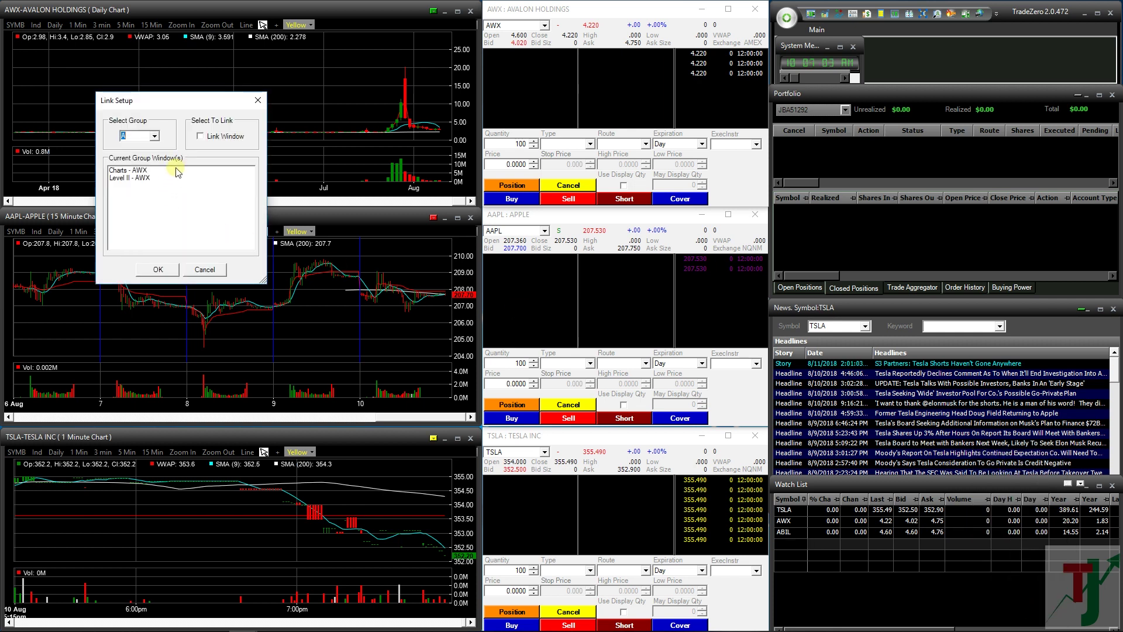
left_click(200, 138)
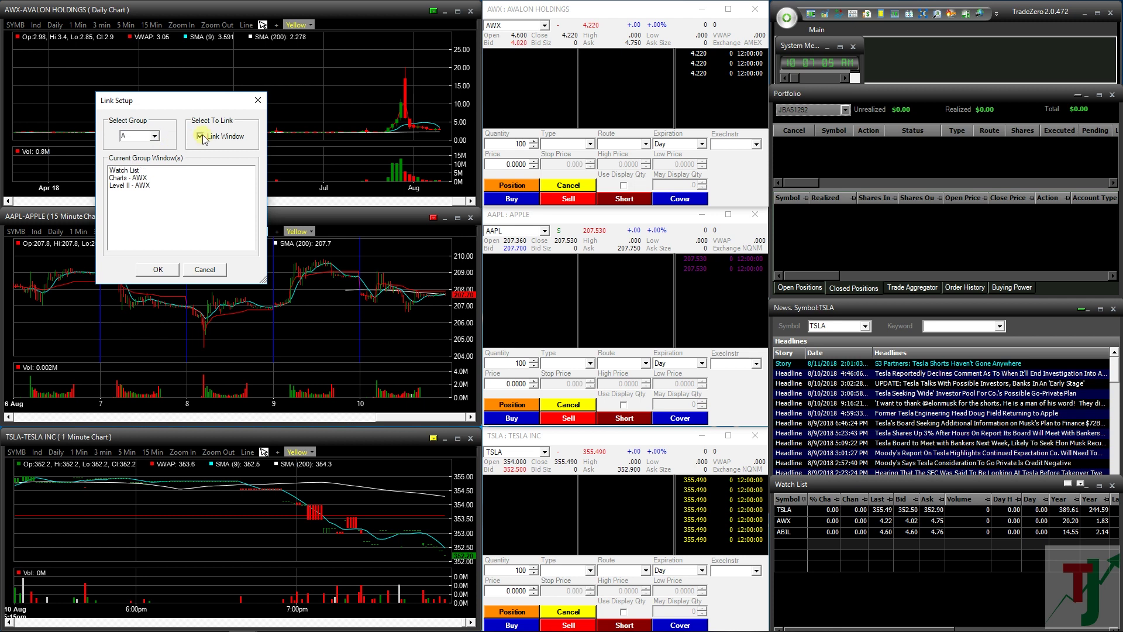
left_click(170, 270)
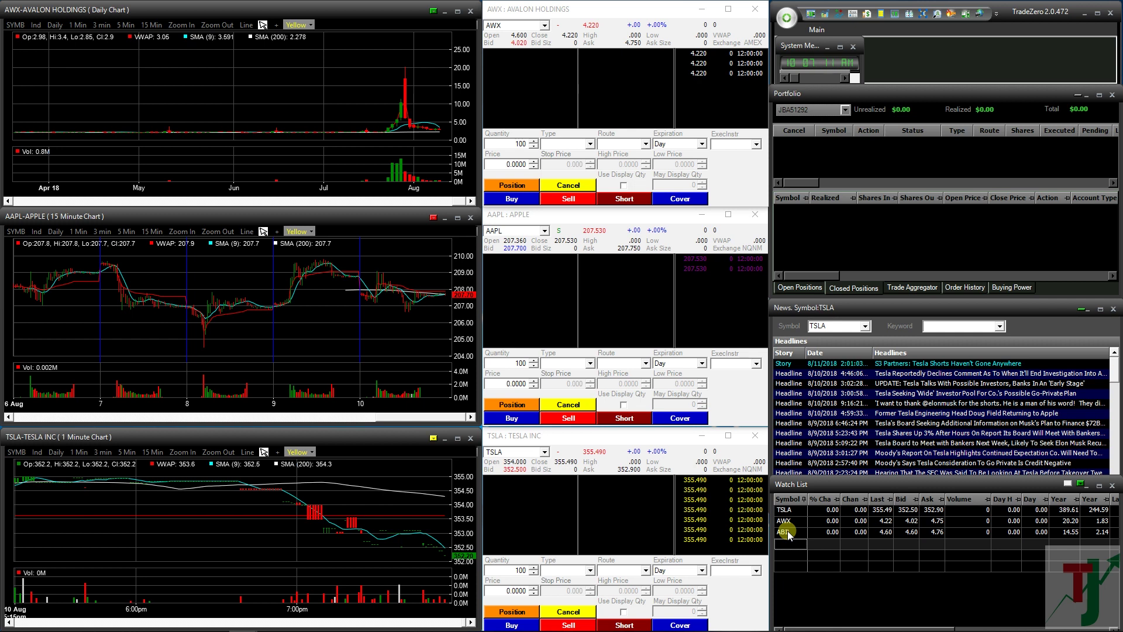
Step: Select the ABIL row so the linked chart and Level II show ABIL
double_click(786, 532)
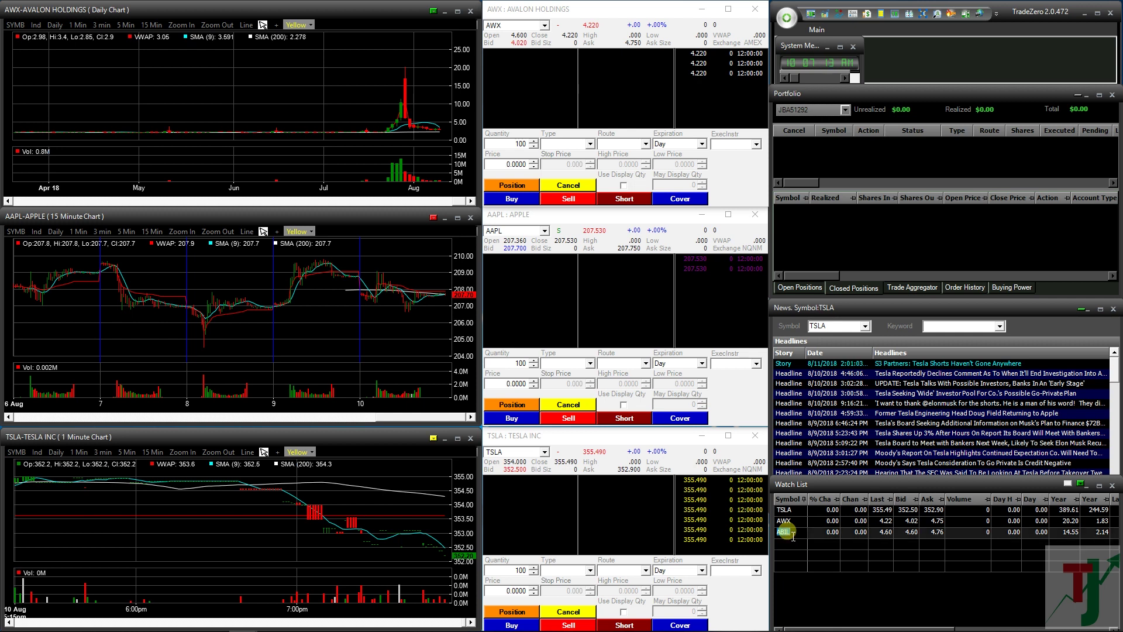
key("Return")
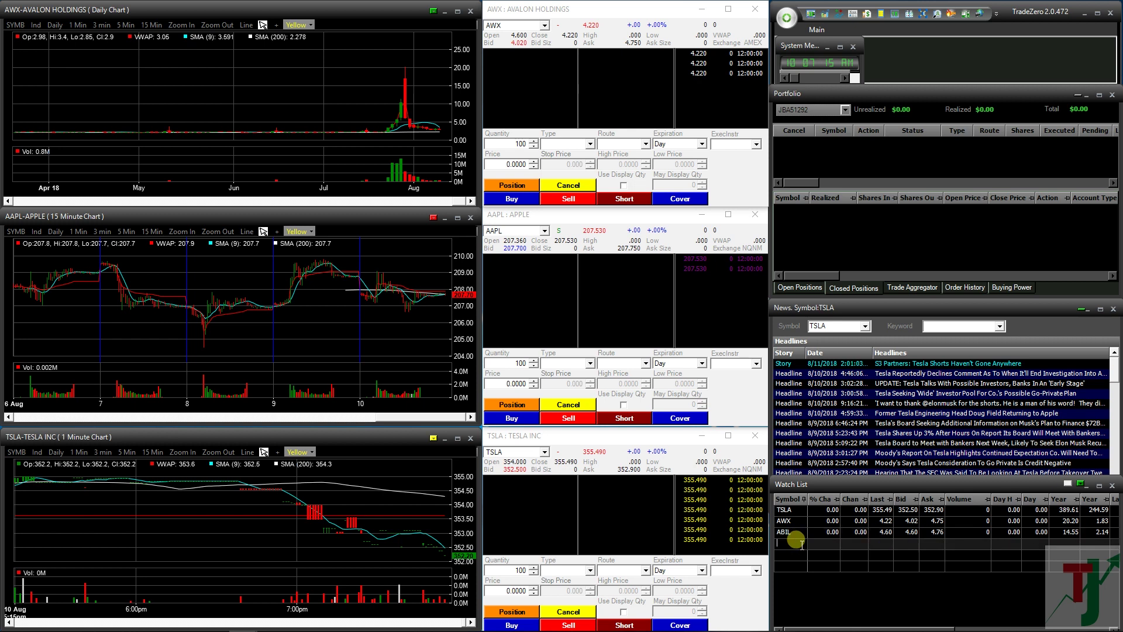
left_click(819, 534)
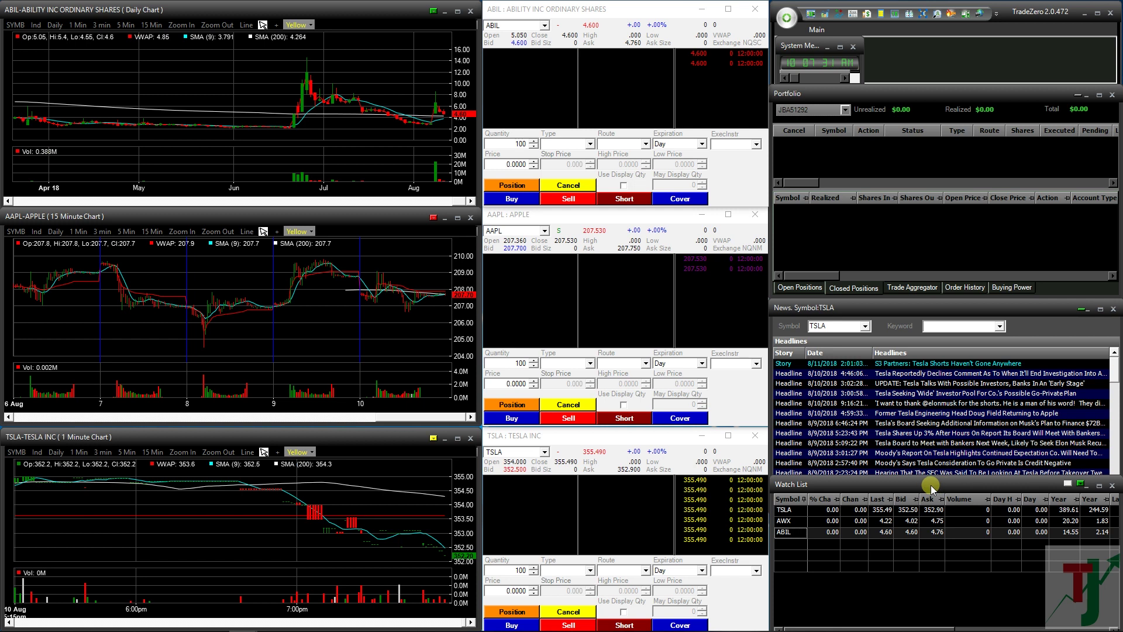
Step: Close the watch list and place a new Top List window over the news area
left_click(1107, 489)
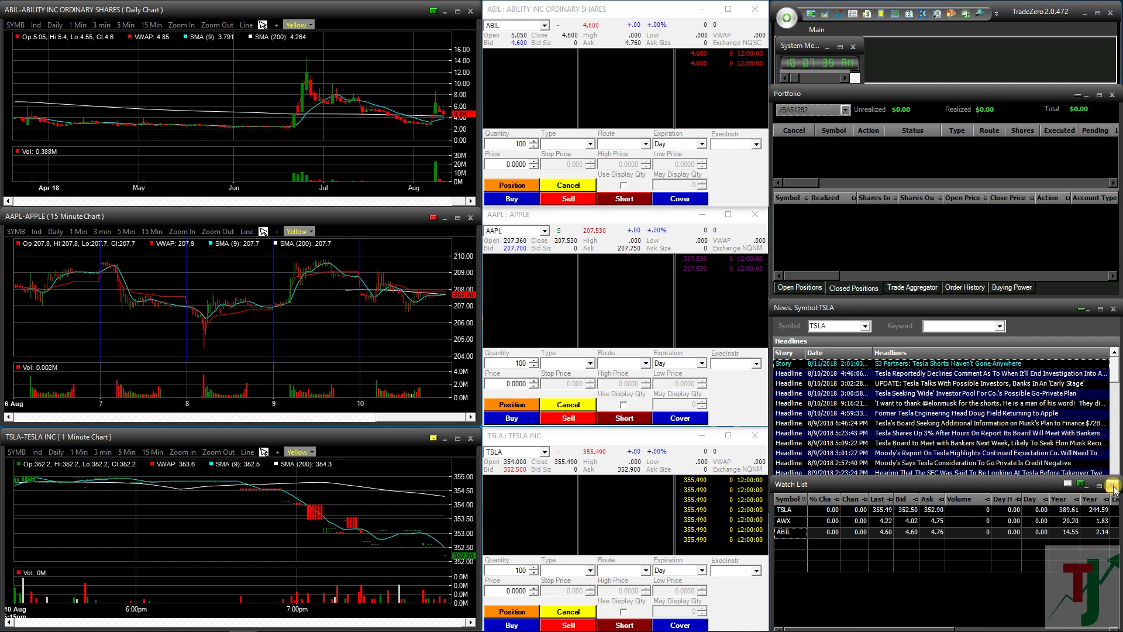
left_click(817, 31)
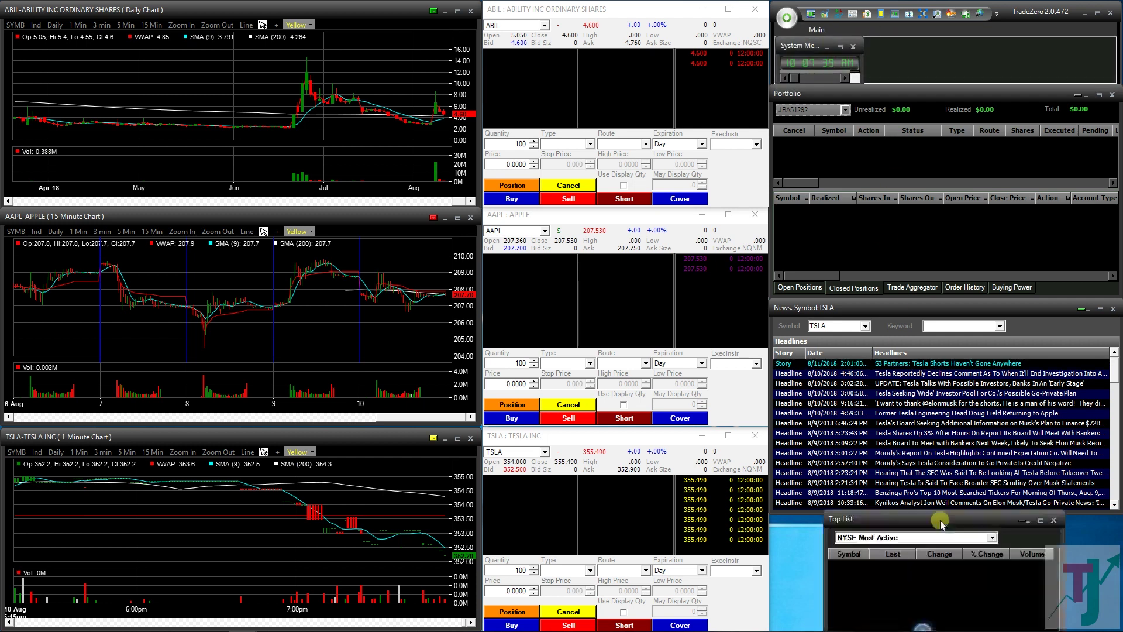
left_click_drag(963, 522, 879, 447)
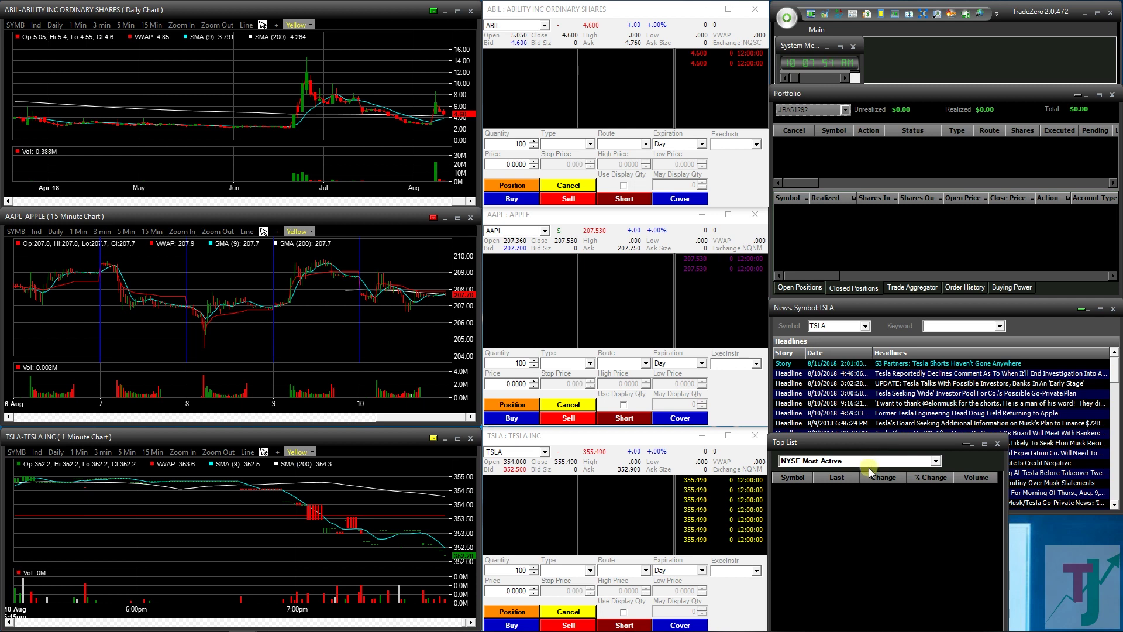
Step: Show NASDAQ Percent Change Up in the Top List, then close it
left_click(881, 464)
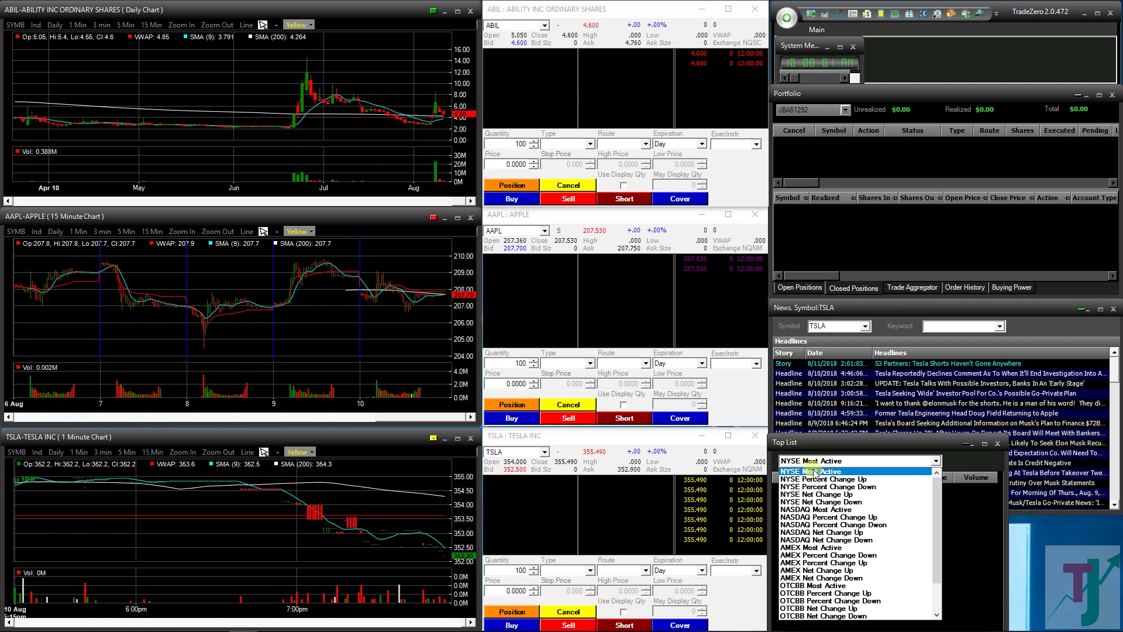
left_click(822, 517)
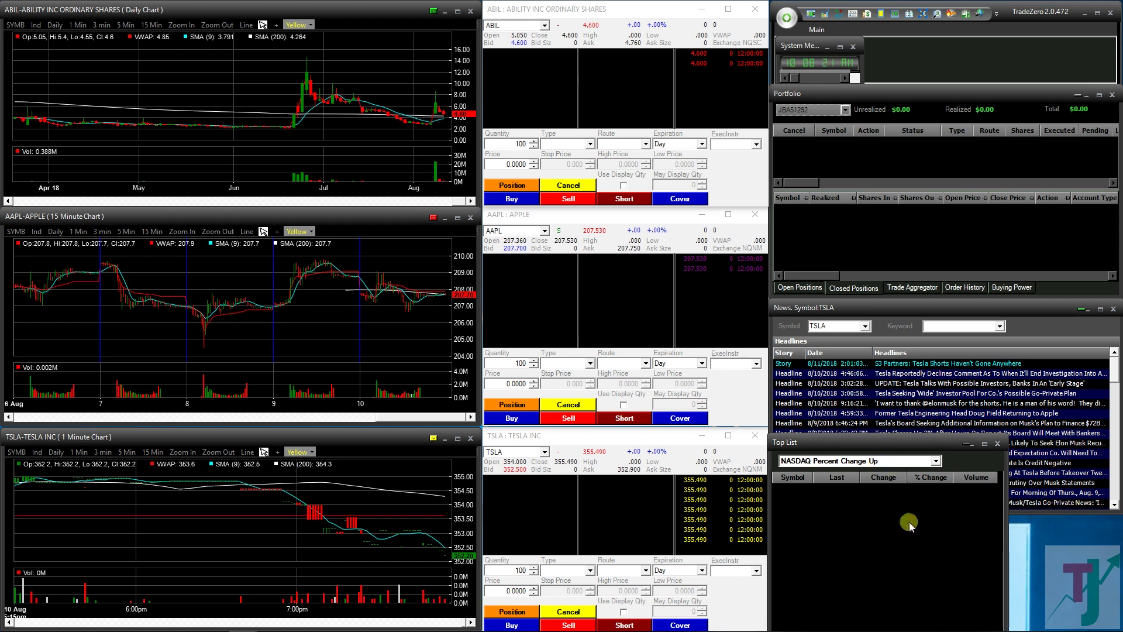
left_click(996, 445)
left_click(817, 30)
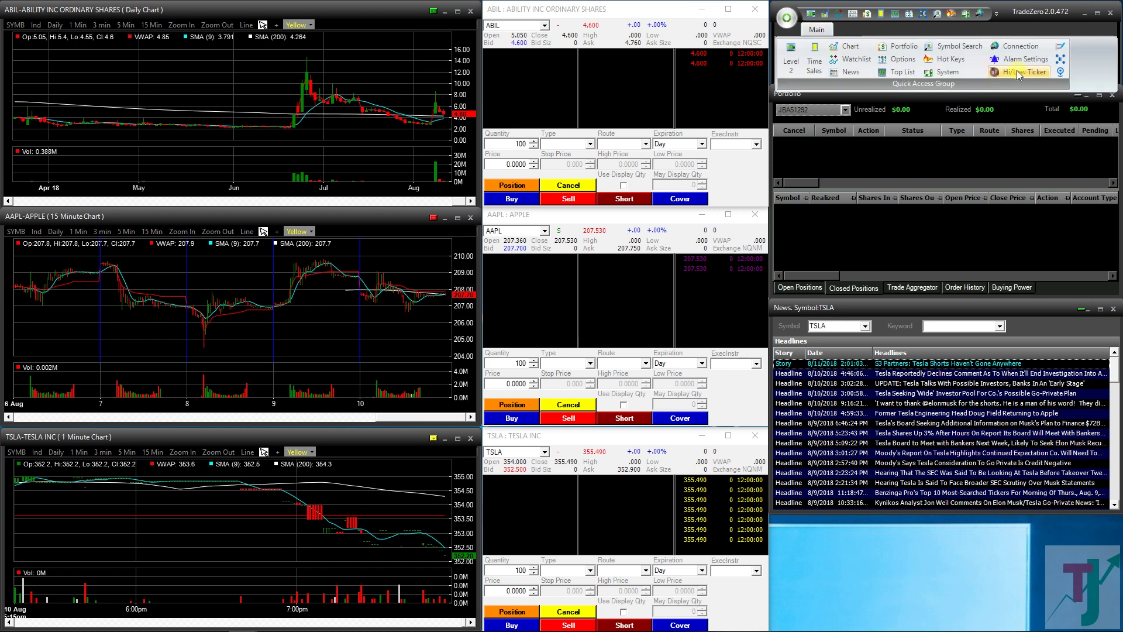
Step: Request a short locate for 1000 AWX shares in the Short List, then close it
left_click(1062, 74)
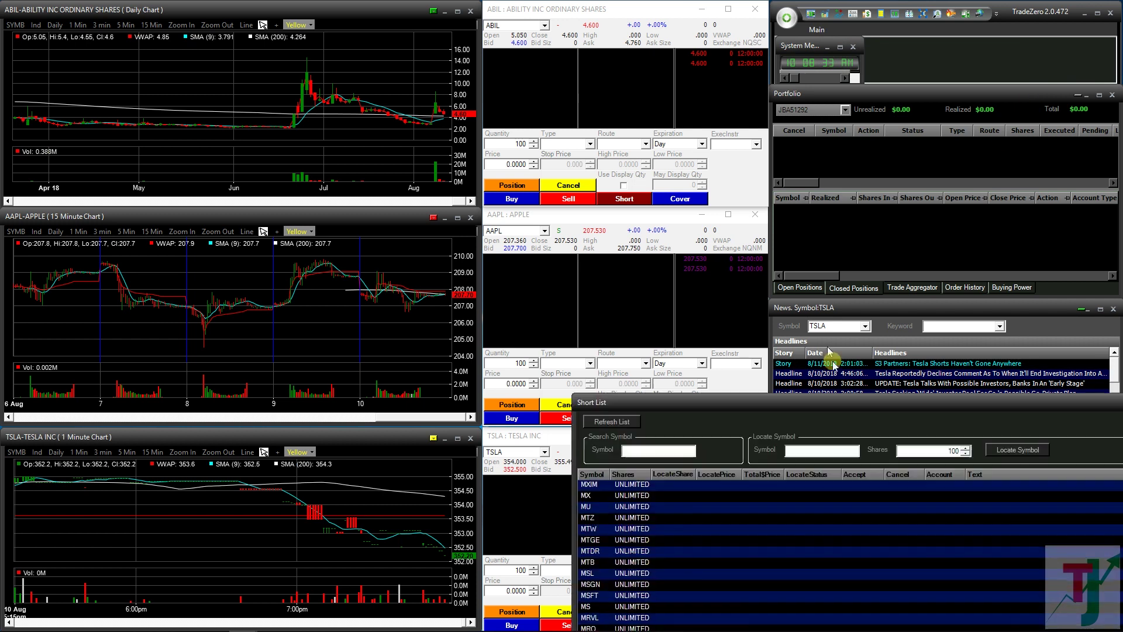
left_click_drag(850, 403, 625, 125)
left_click(583, 170)
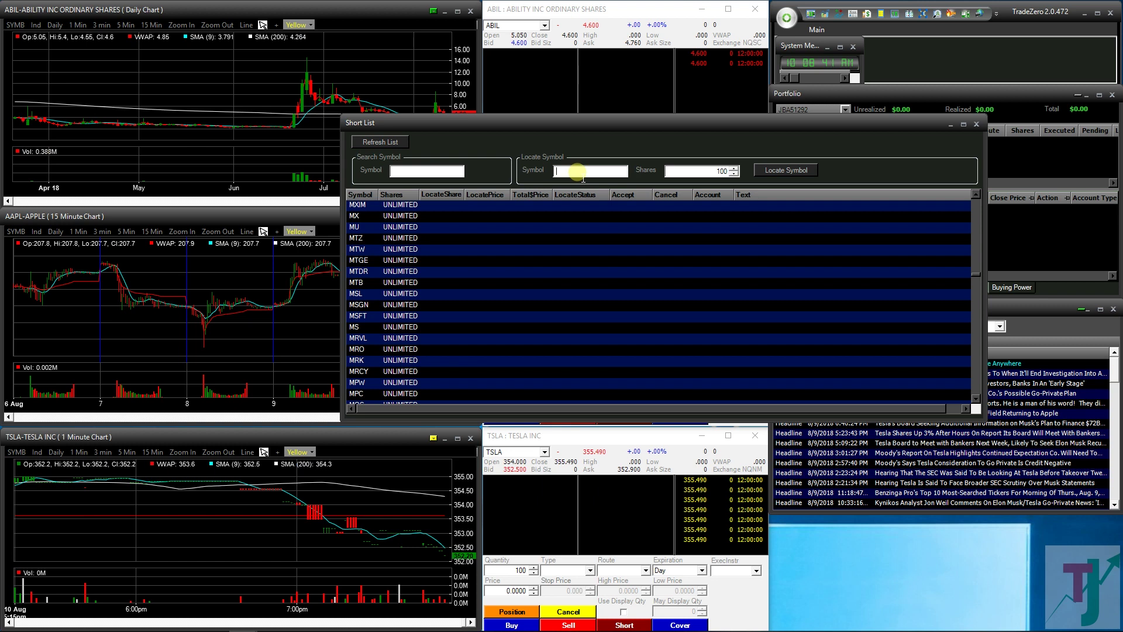
type("AWX")
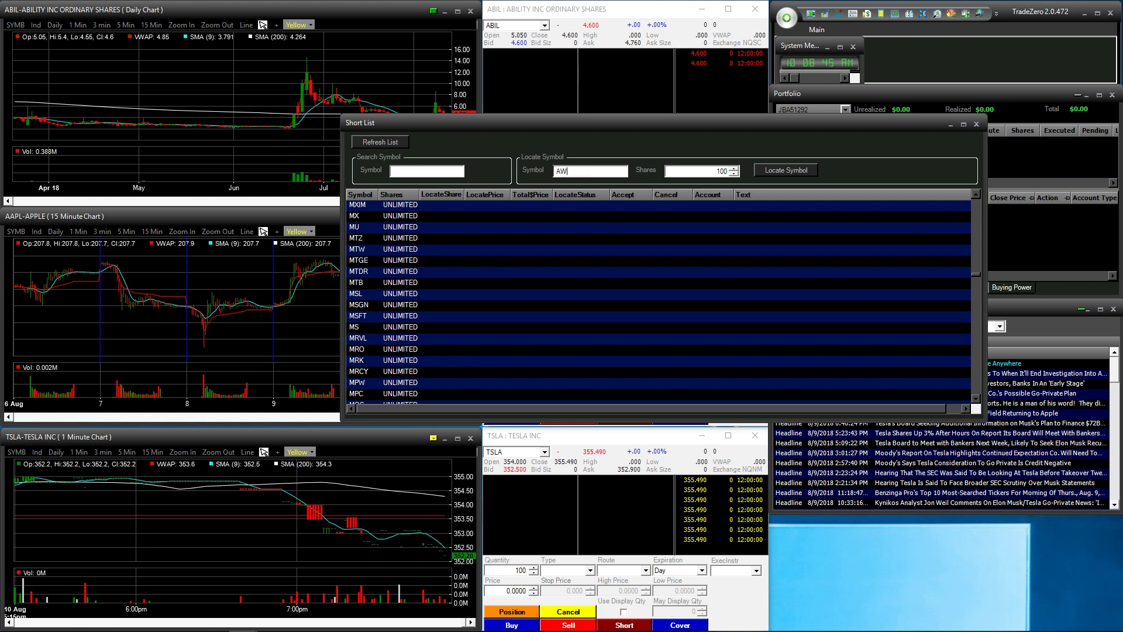
left_click(734, 167)
left_click(733, 167)
left_click(734, 167)
left_click(734, 168)
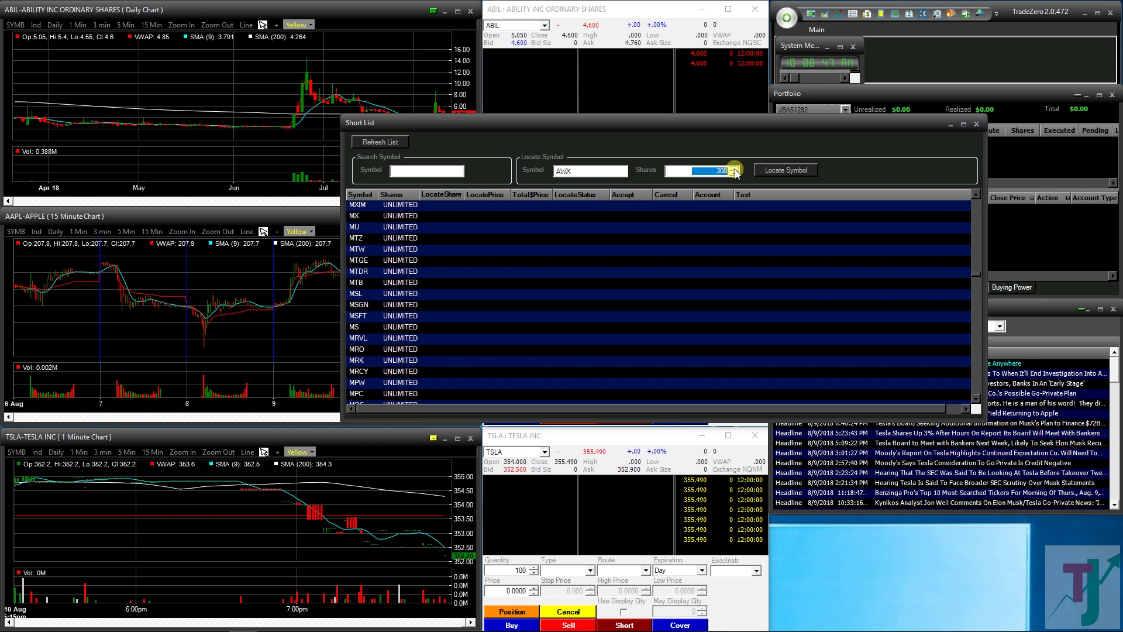
left_click(734, 167)
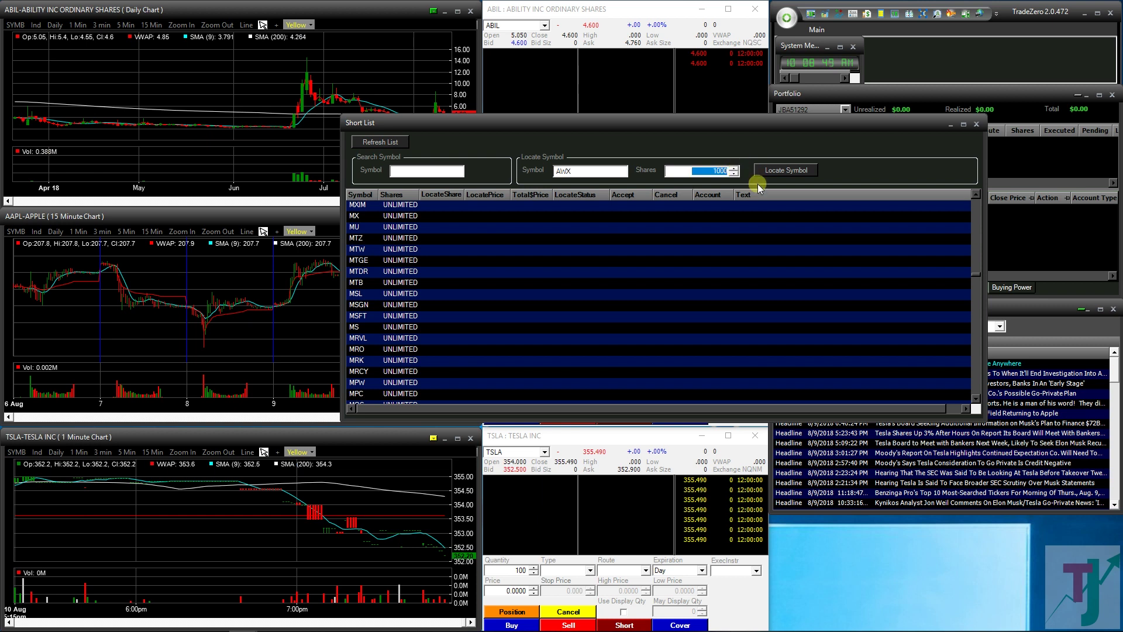
left_click(787, 171)
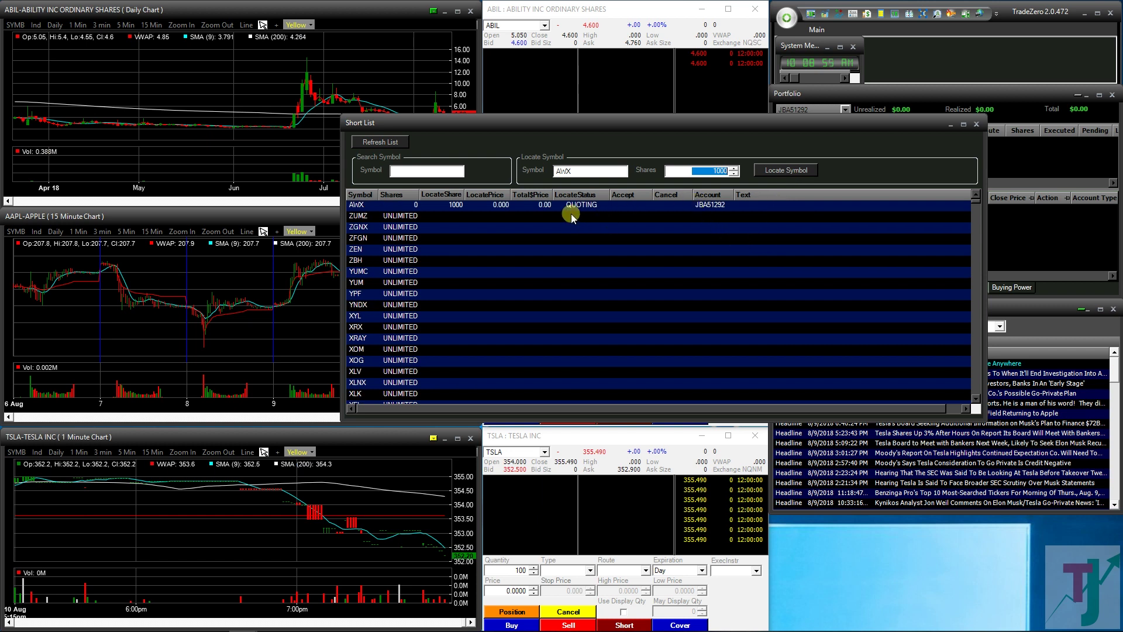
left_click(977, 124)
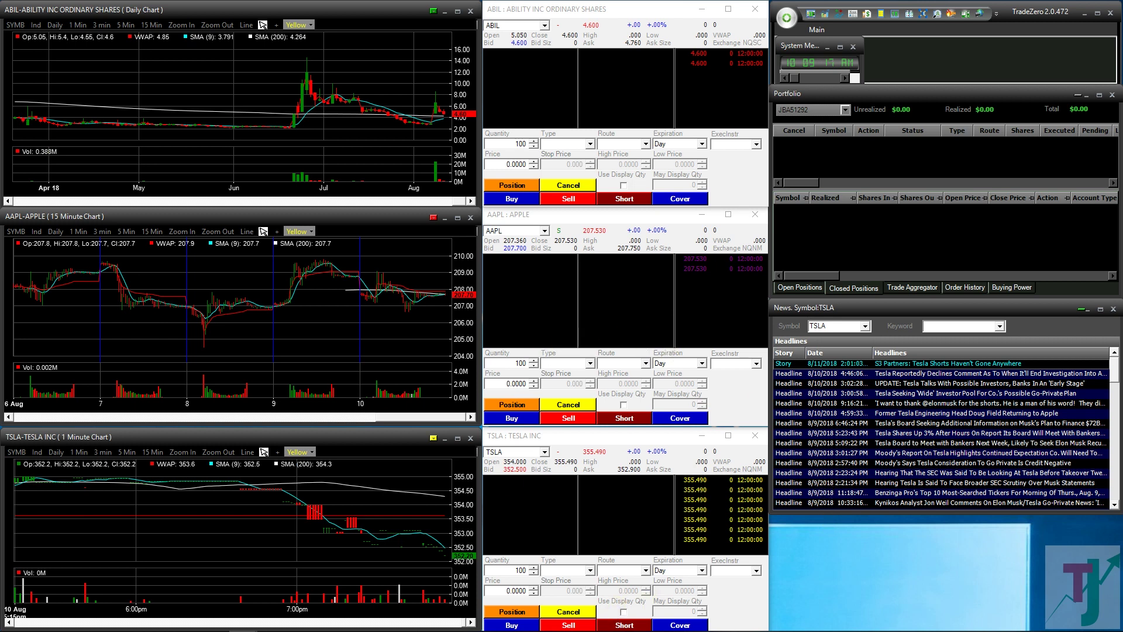
Step: Switch to the tradejanis.com TradeZero setup post and scroll down to the Link Setup section
key("alt+Tab")
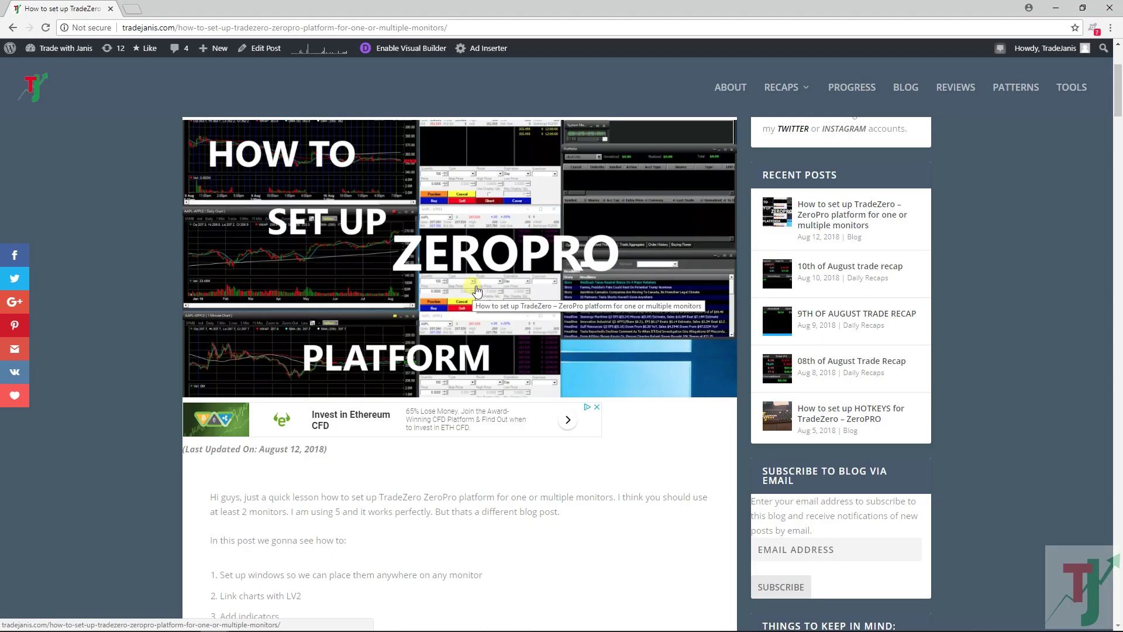
scroll(476, 290, "down", 10)
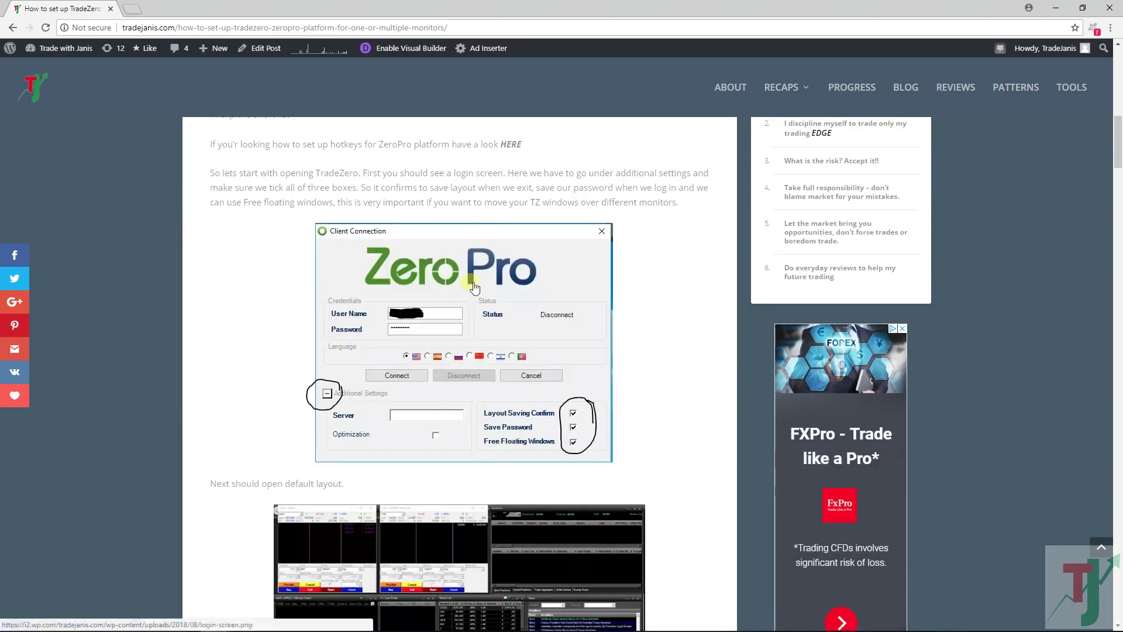
scroll(451, 325, "down", 13)
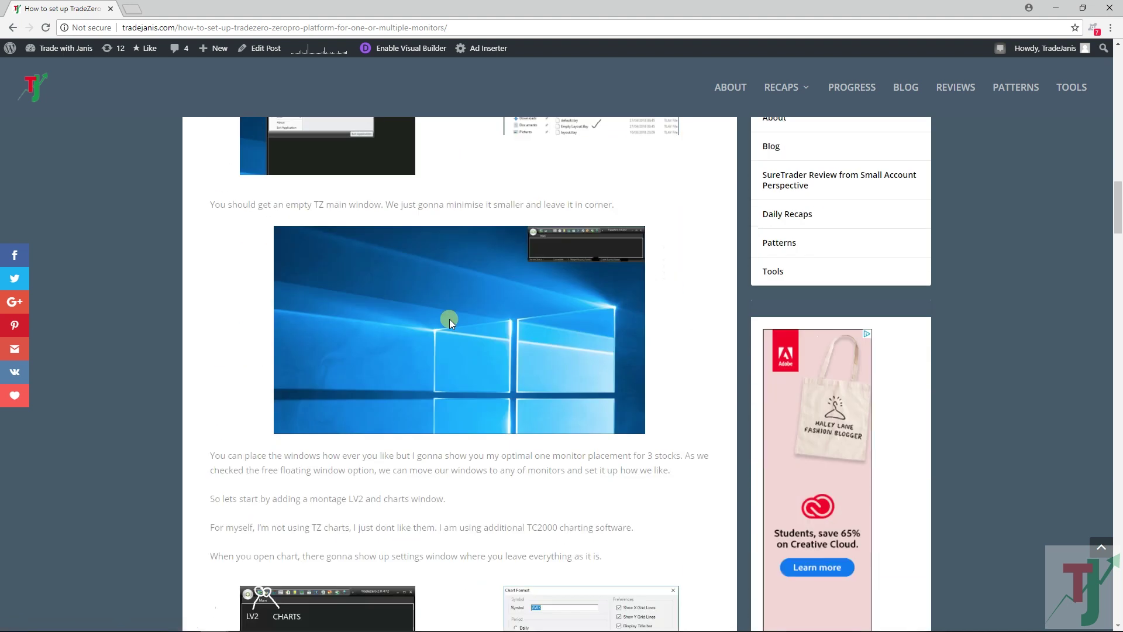
scroll(449, 319, "down", 4)
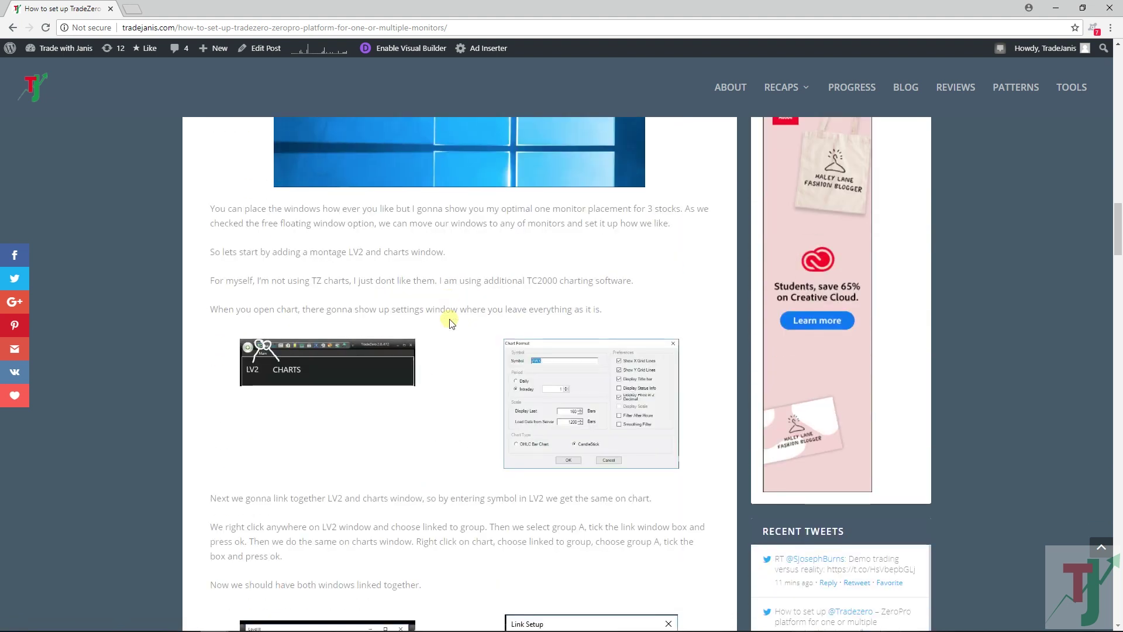